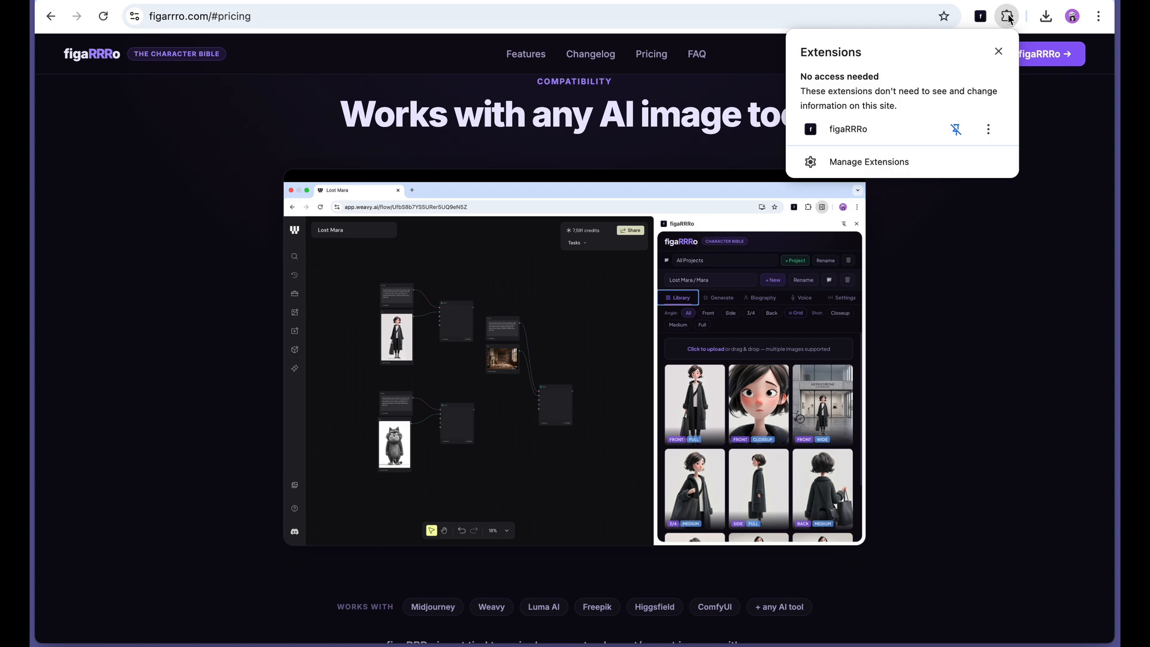
left_click(982, 203)
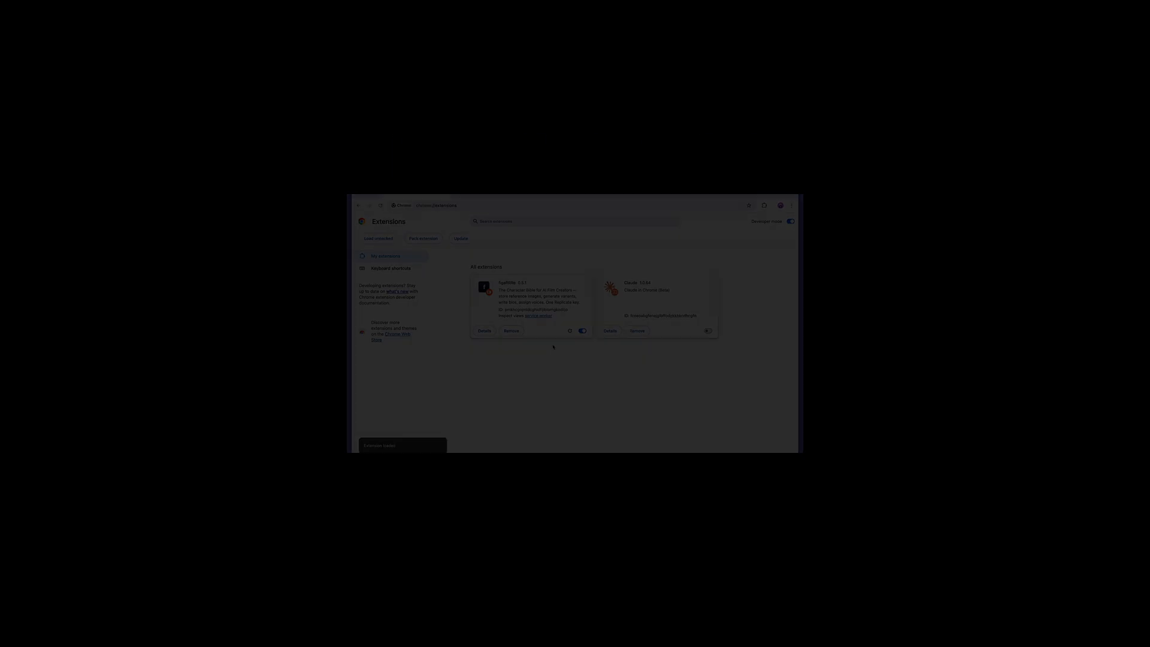
left_click(753, 205)
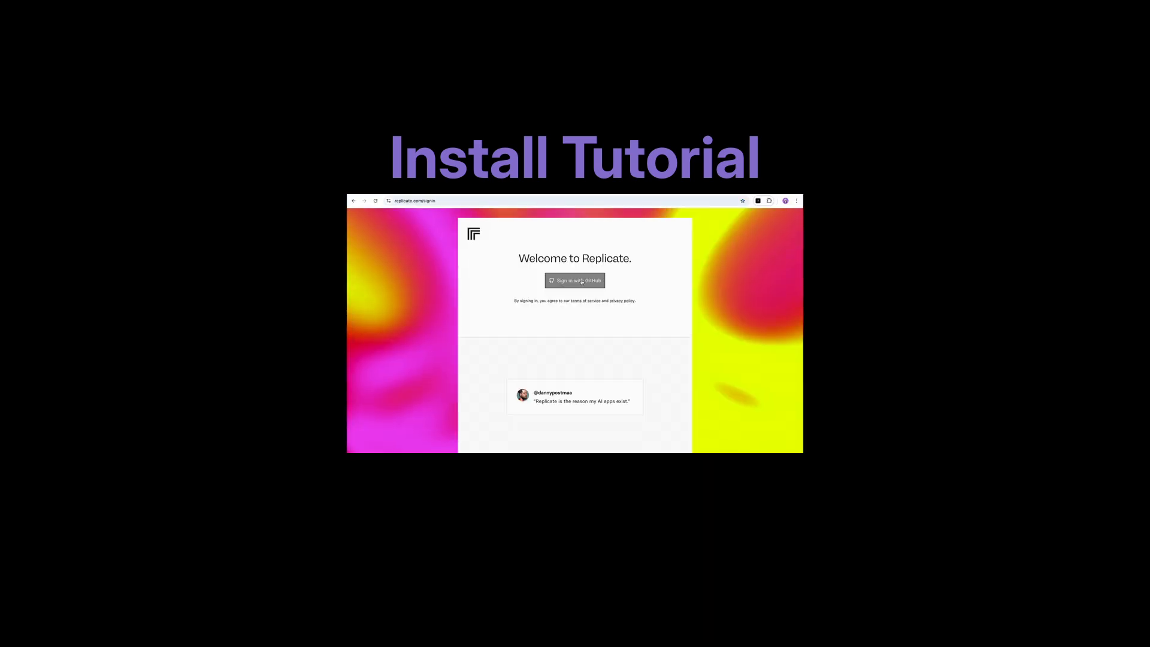
Sign in to Replicate with GitHub and open the account switcher on the dashboard.
left_click(582, 281)
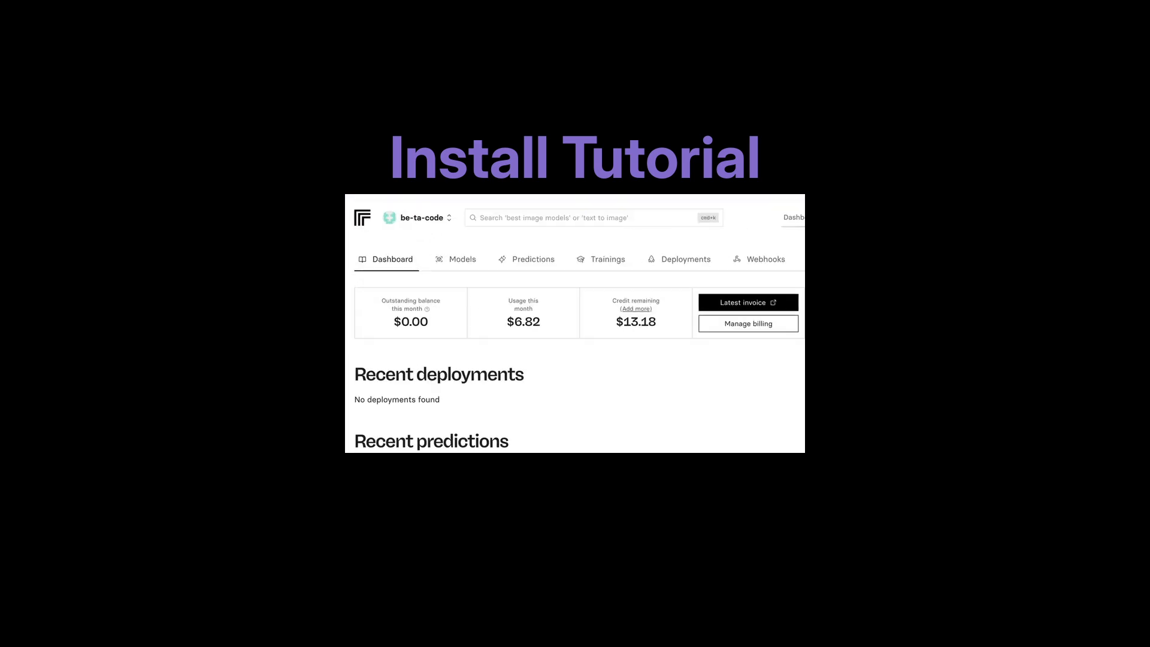
left_click(416, 218)
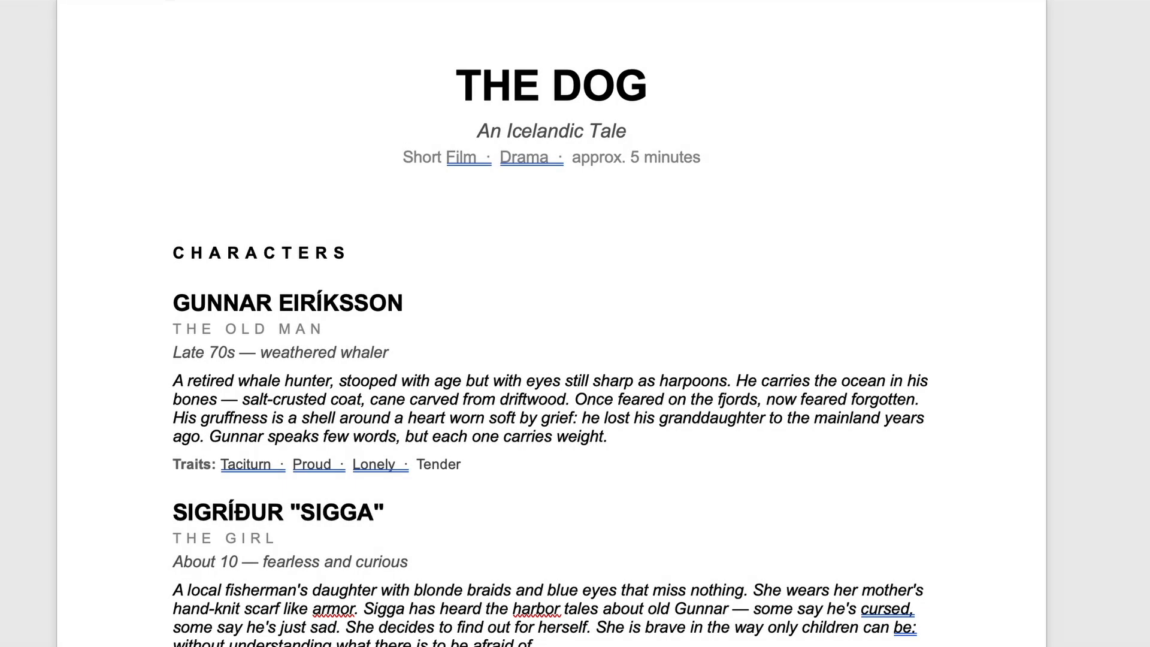
Read through the character descriptions in The Dog script as far as the start of the screenplay.
scroll(552, 324, "down", 3)
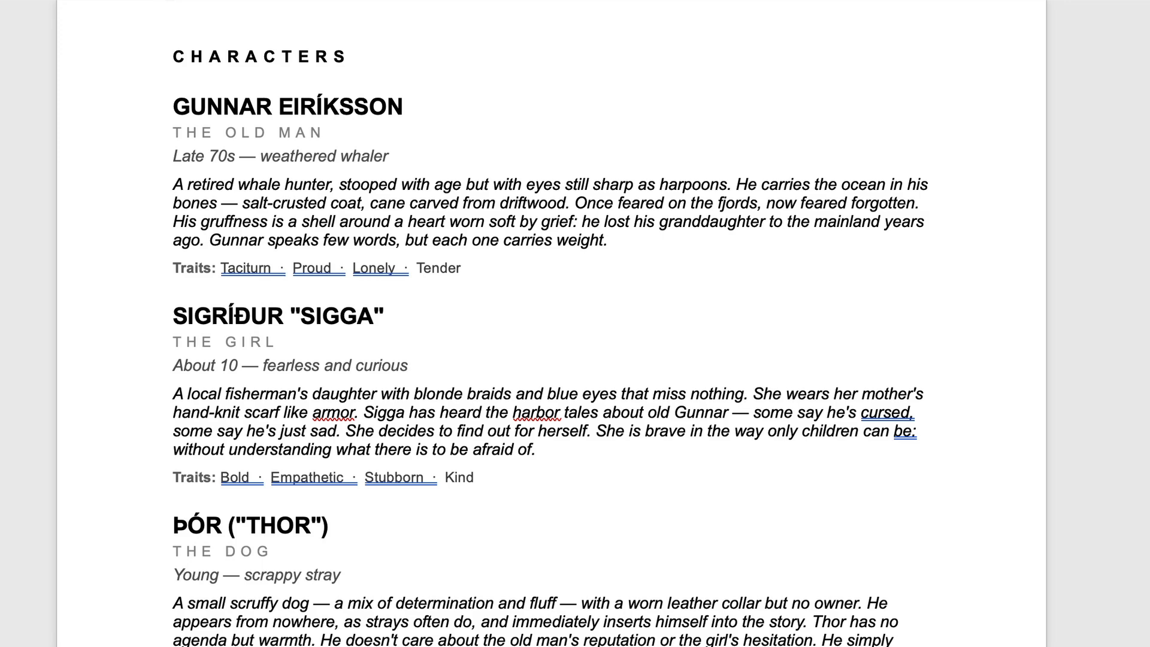
scroll(552, 323, "down", 3)
scroll(551, 323, "down", 5)
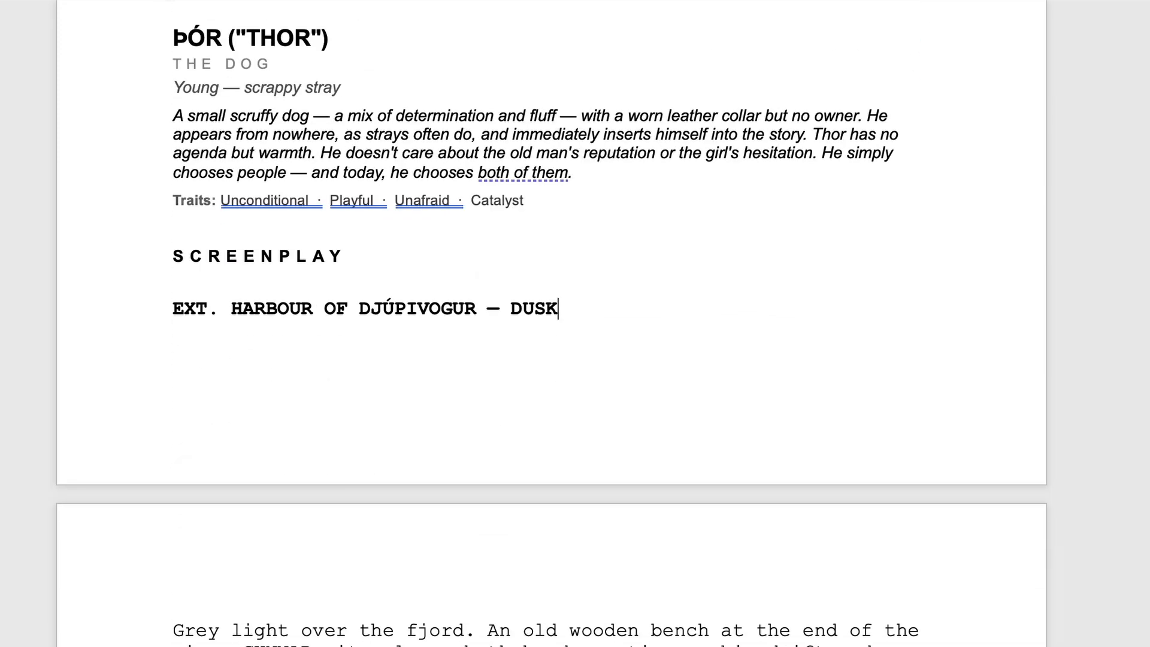
scroll(551, 323, "down", 3)
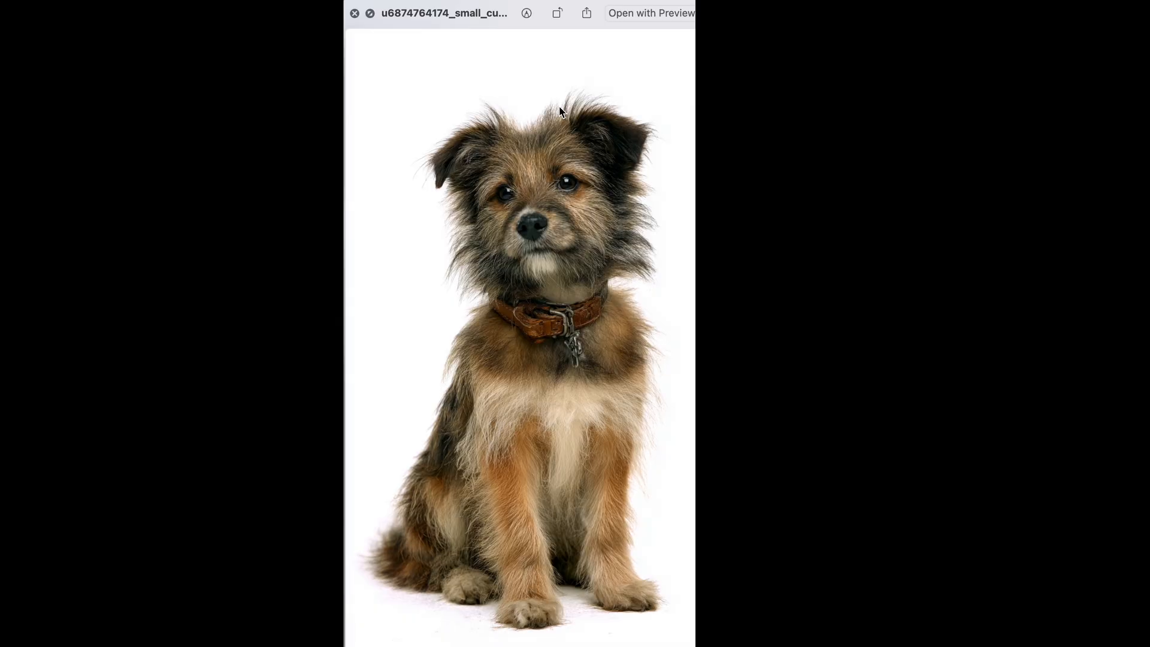
Preview the dog, Icelandic girl and whale hunter reference images one after another, then close the preview.
key("Down")
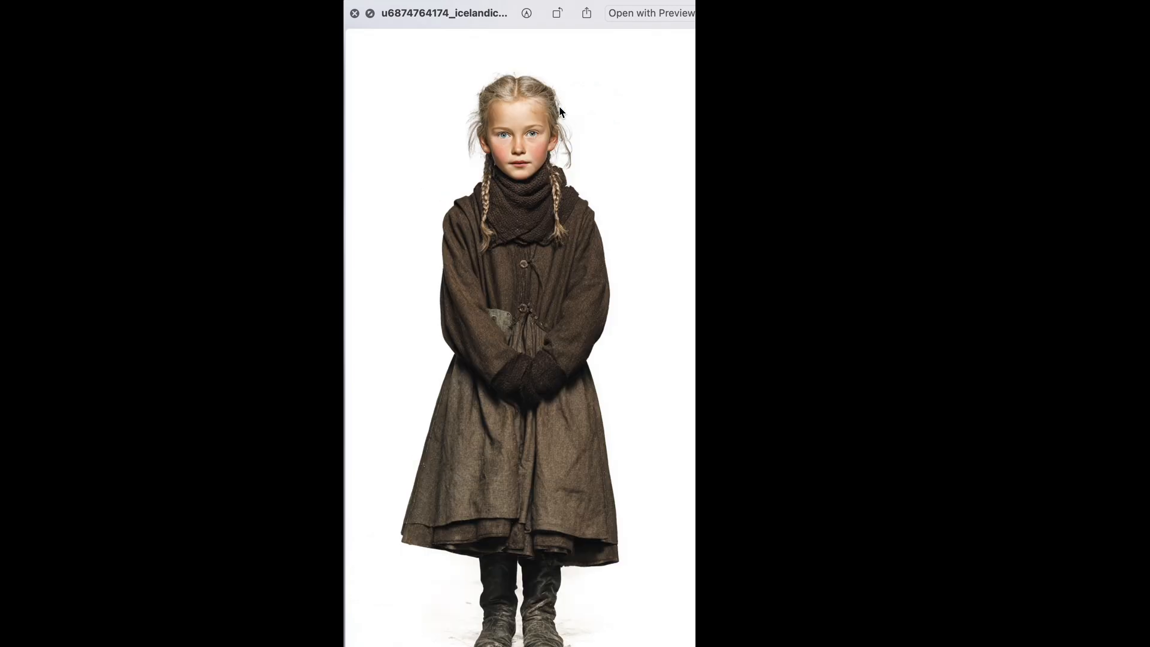
key("Down")
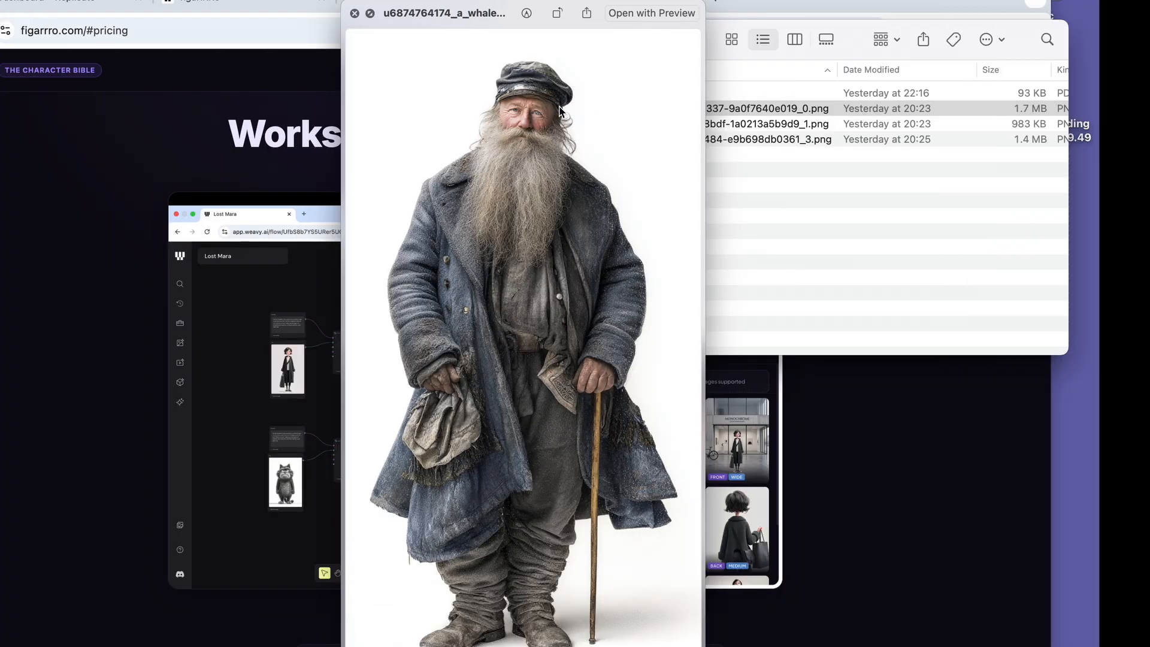
key("space")
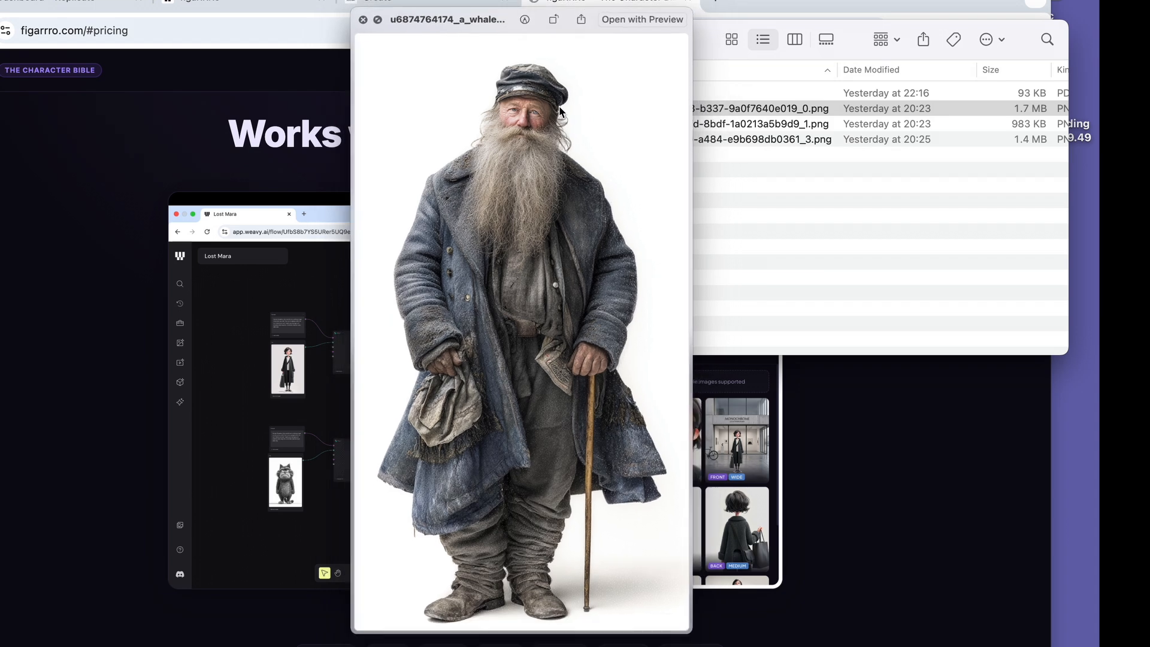
left_click(561, 112, "super")
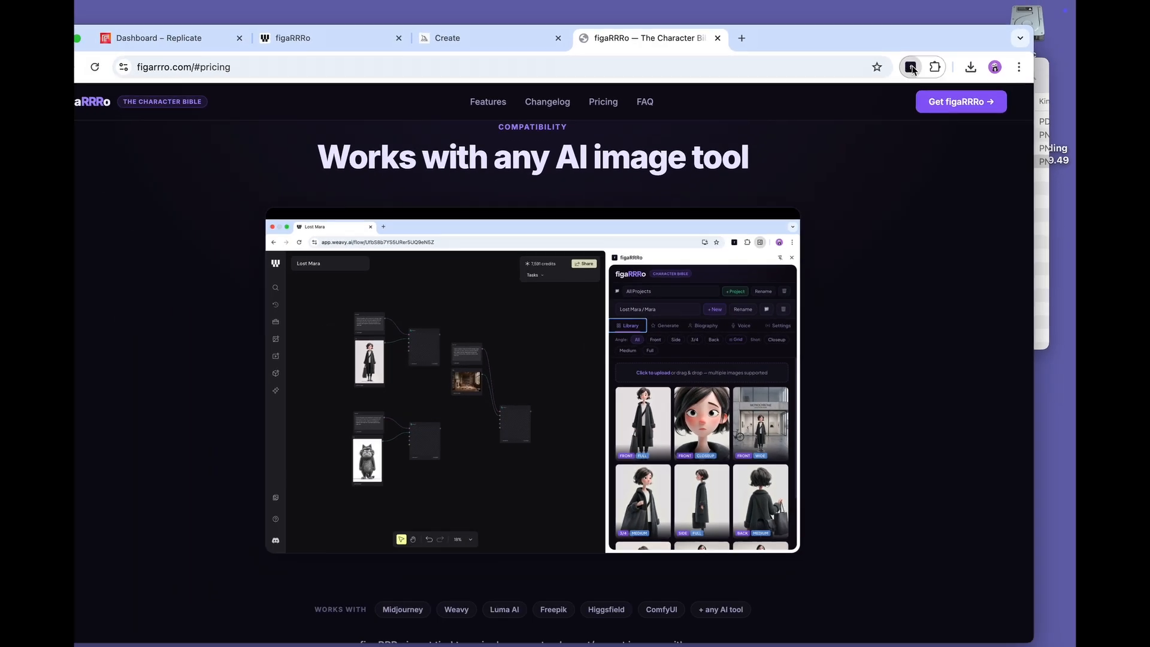
Open the figaRRRo extension beside the figaRRRo flow in Weavy and create a new project named The Dog.
left_click(912, 67)
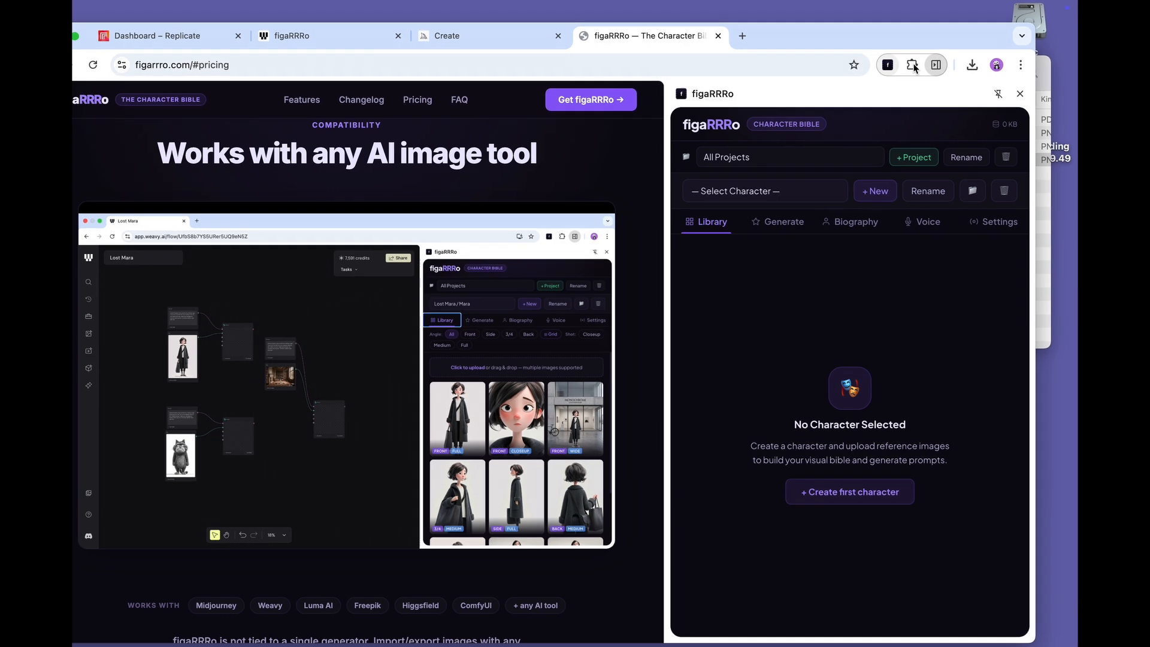
left_click(338, 38)
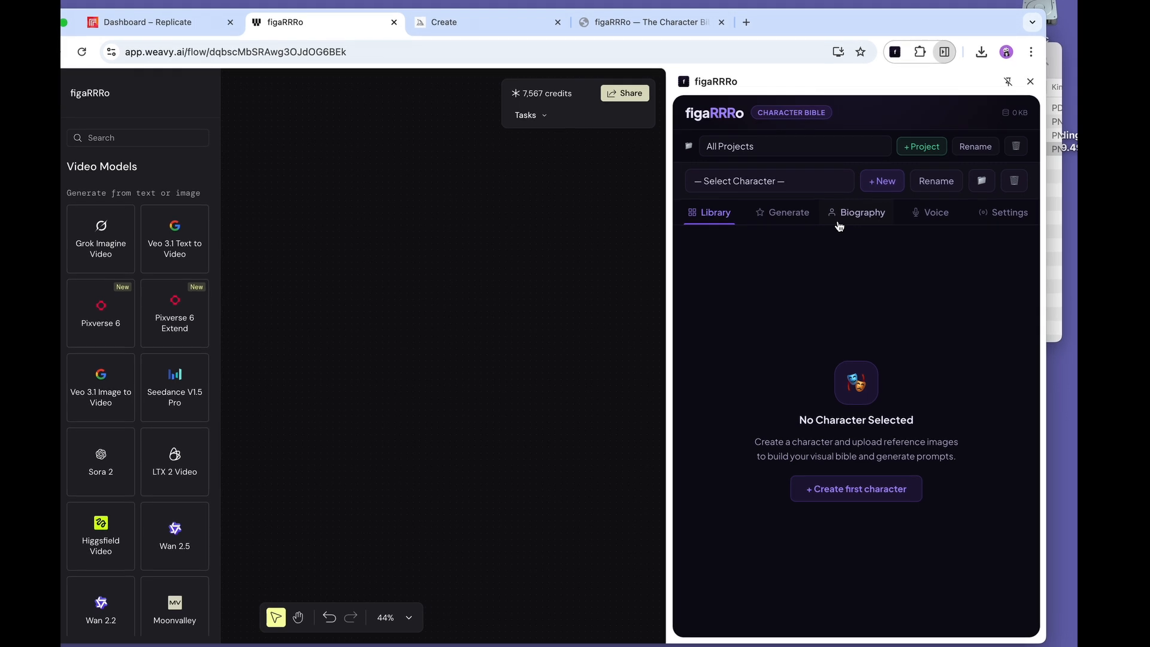
left_click(921, 145)
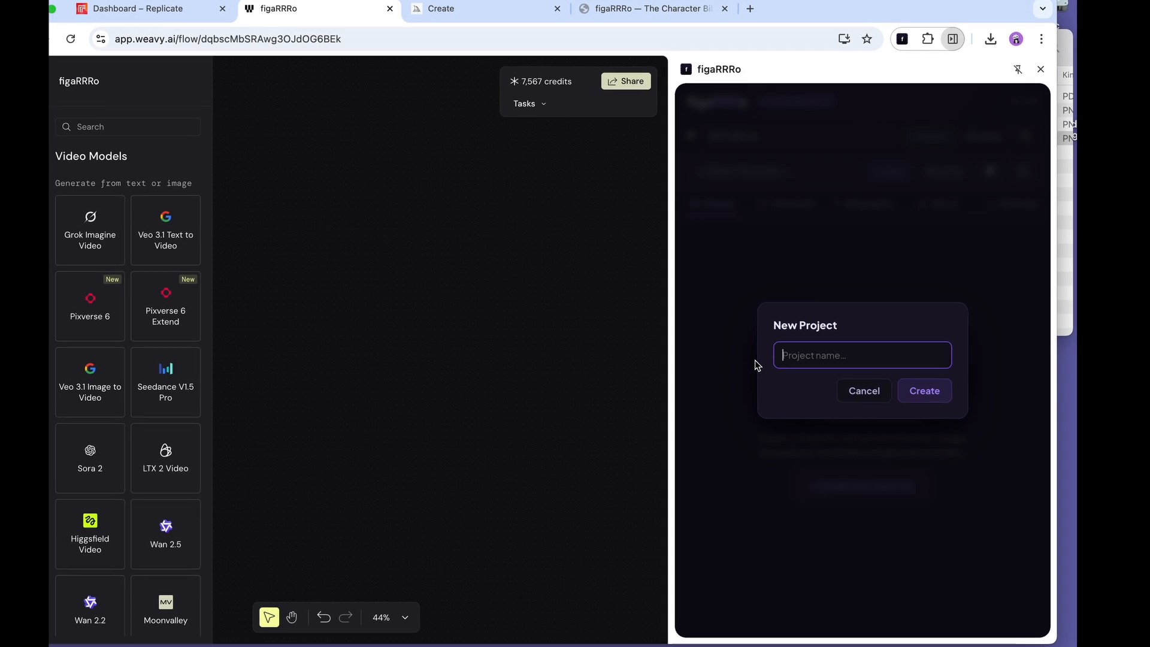
type("The Dog")
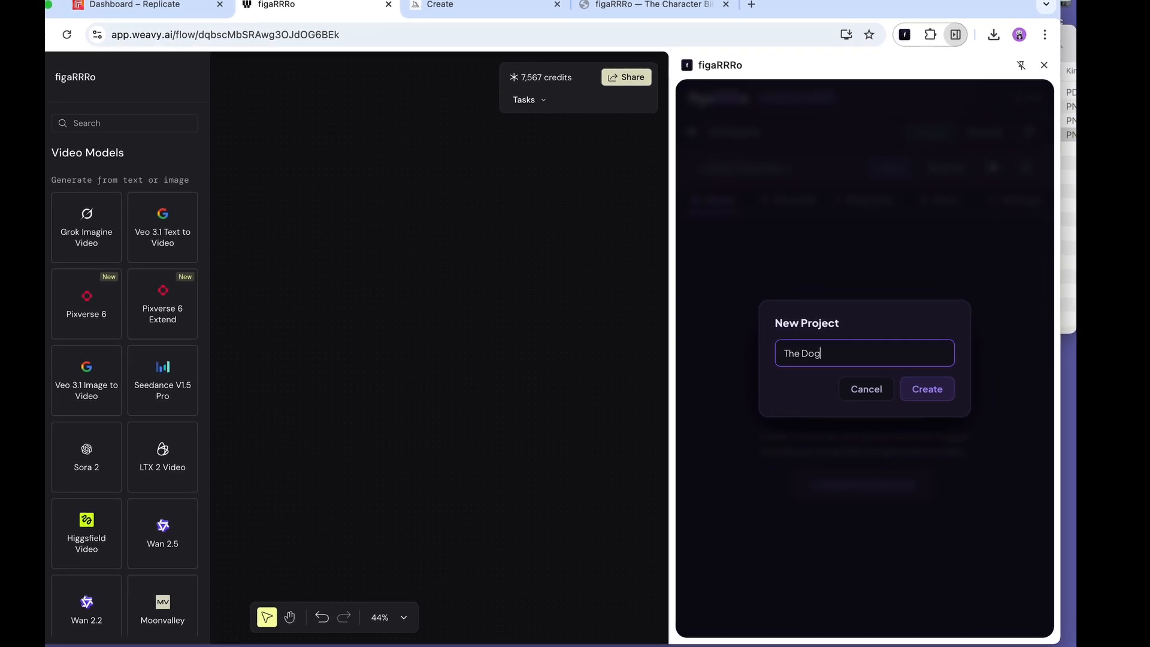
key("Return")
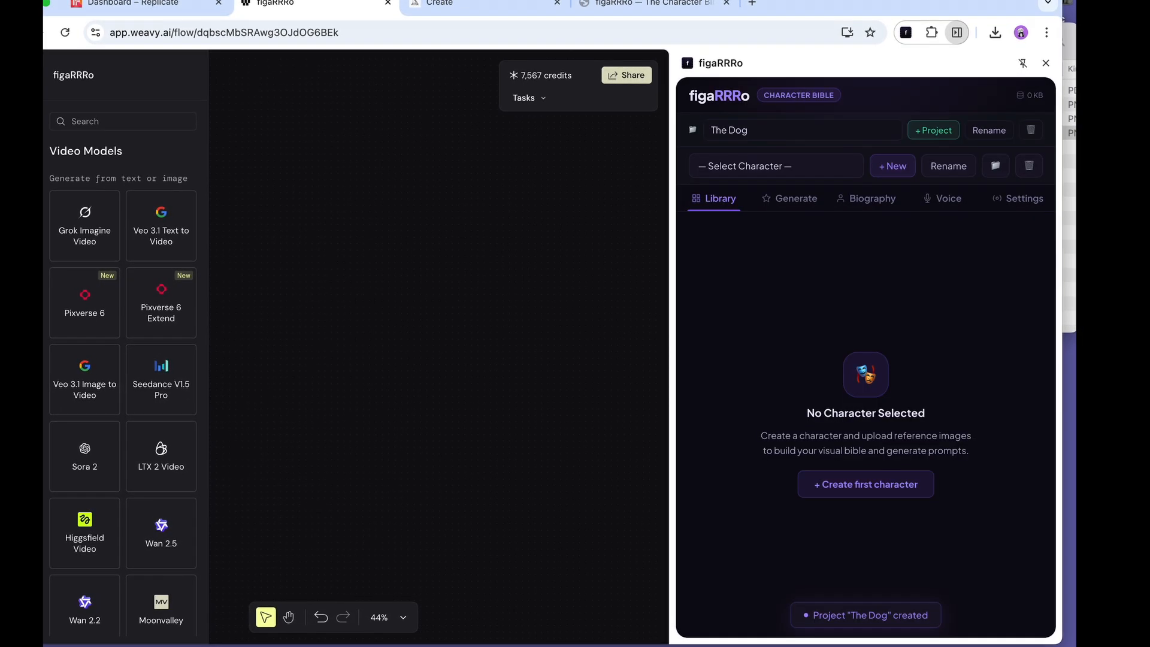
Create three characters in The Dog project, named Gunnar, Sigga and Thor.
left_click(799, 164)
left_click(800, 159)
left_click(899, 159)
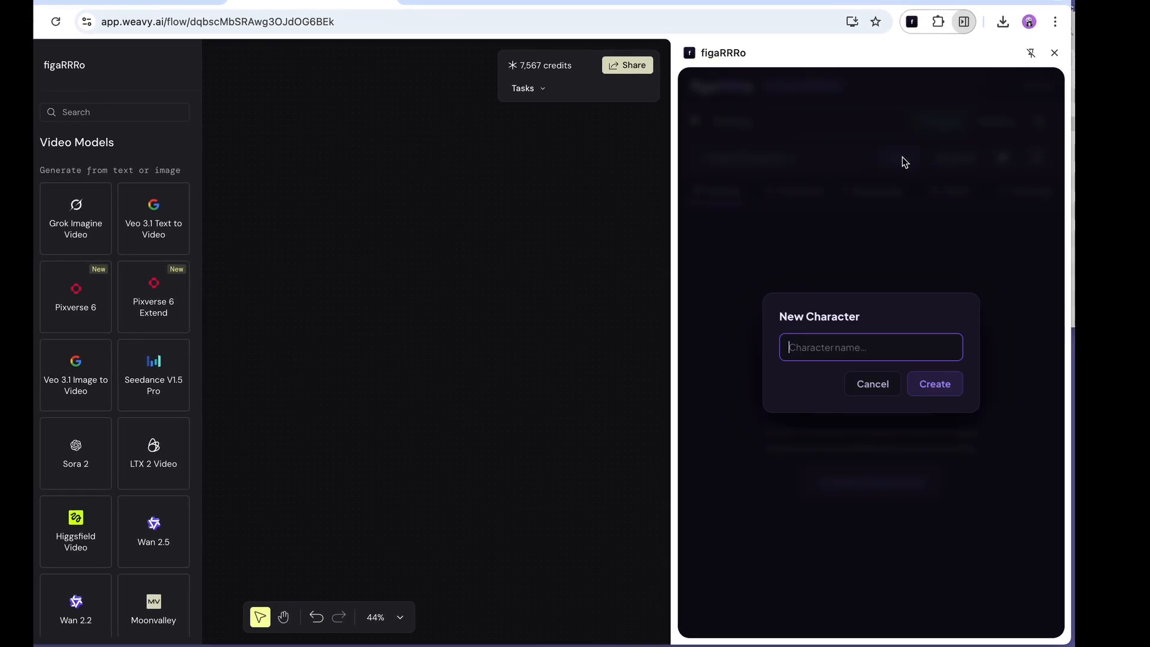
type("Gunnar")
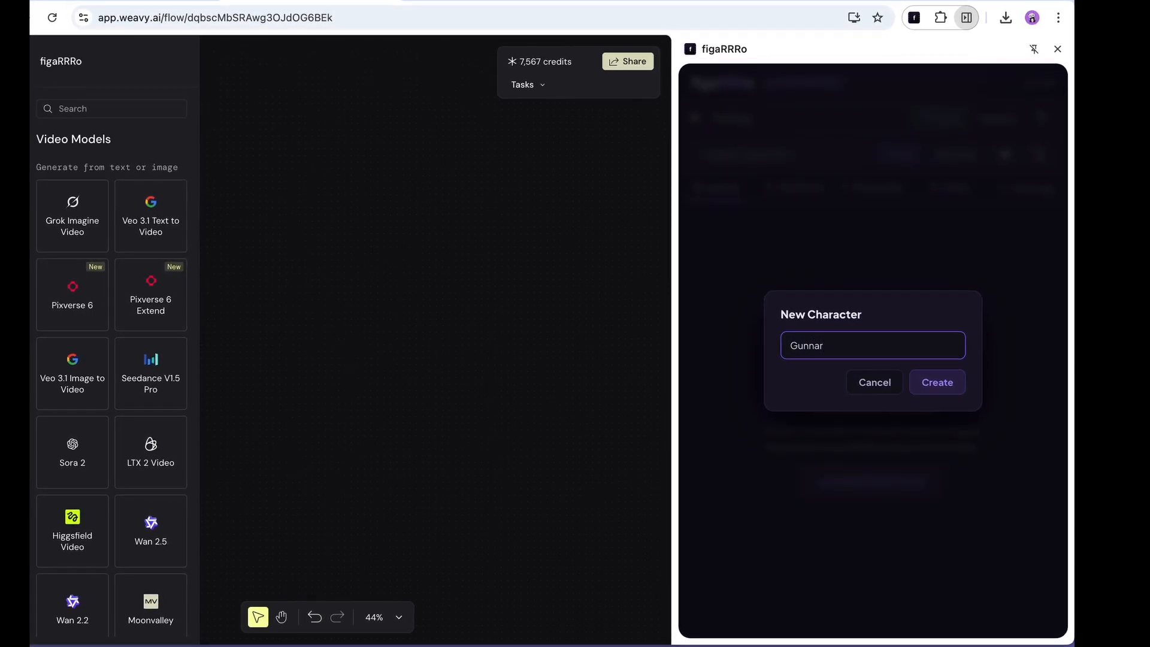
key("Return")
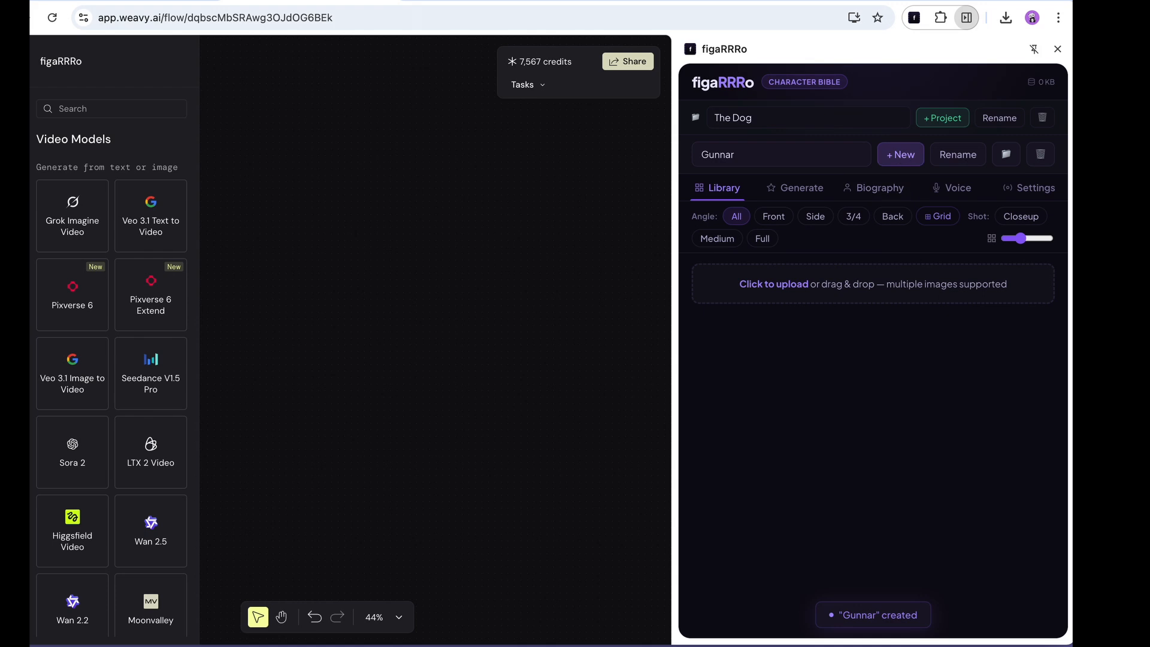
left_click(901, 158)
type("Sigga")
key("Return")
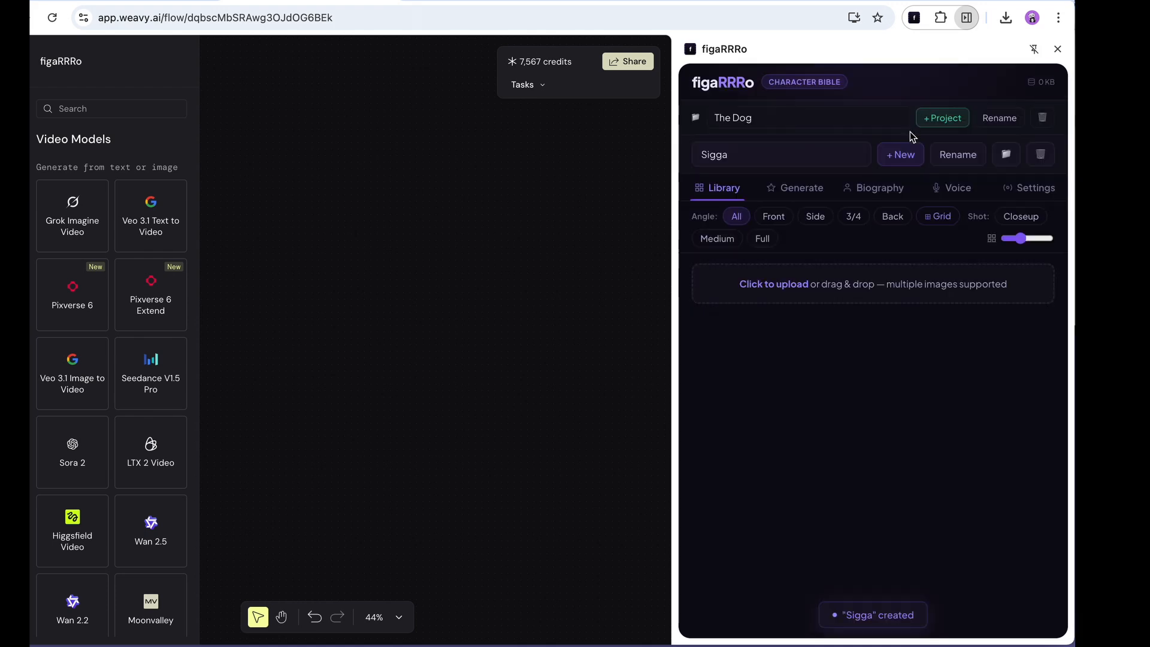
left_click(901, 159)
type("Thor")
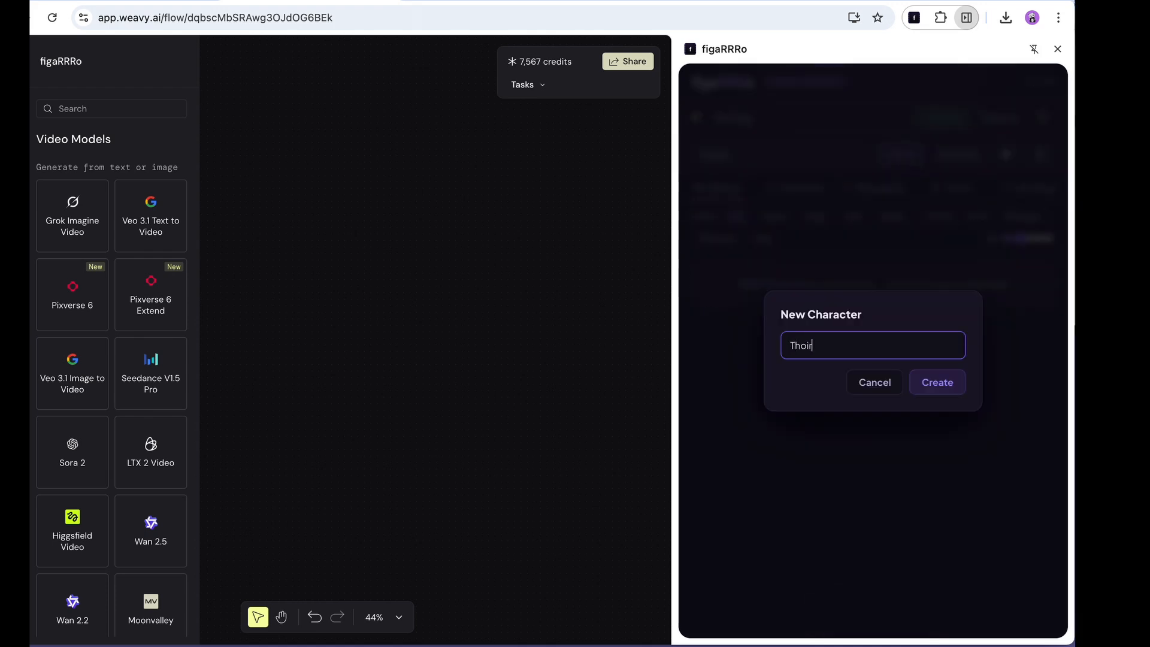
key("Return")
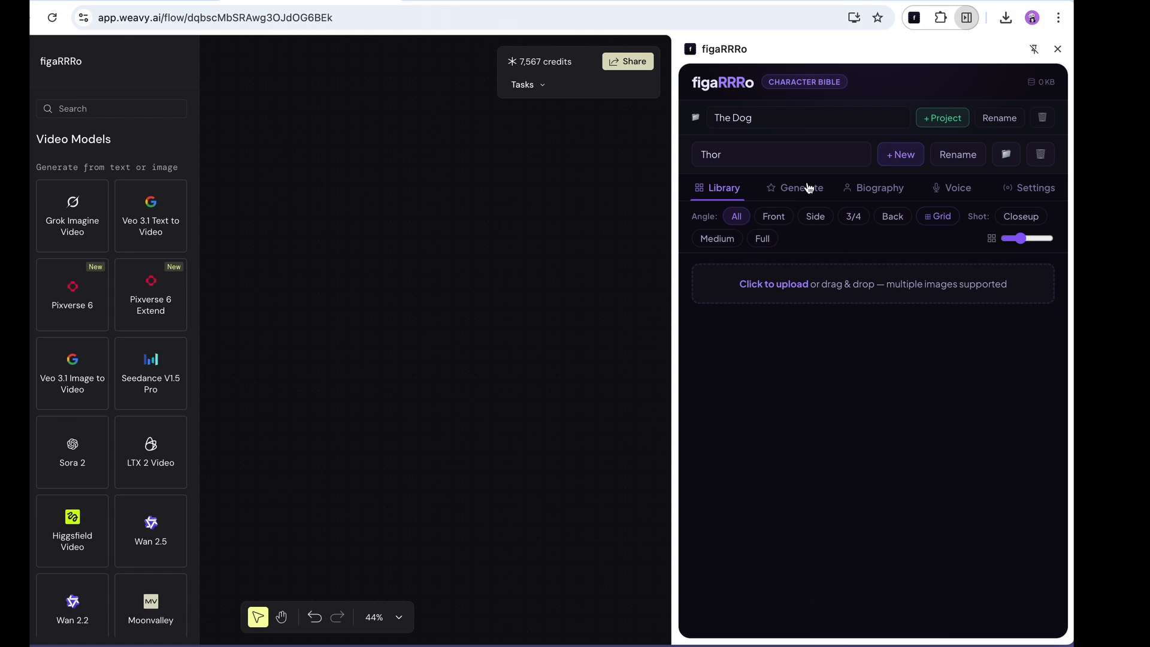
Select the character Gunnar and upload the whale hunter PNG from the dog project folder to his image library.
left_click(798, 154)
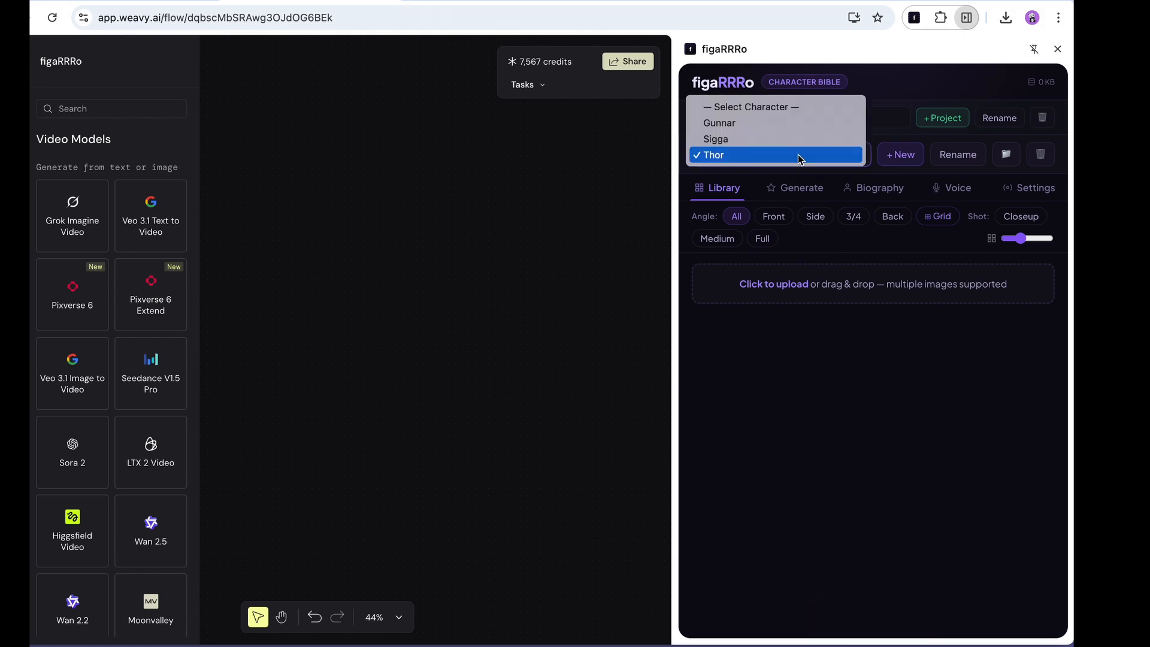
left_click(793, 123)
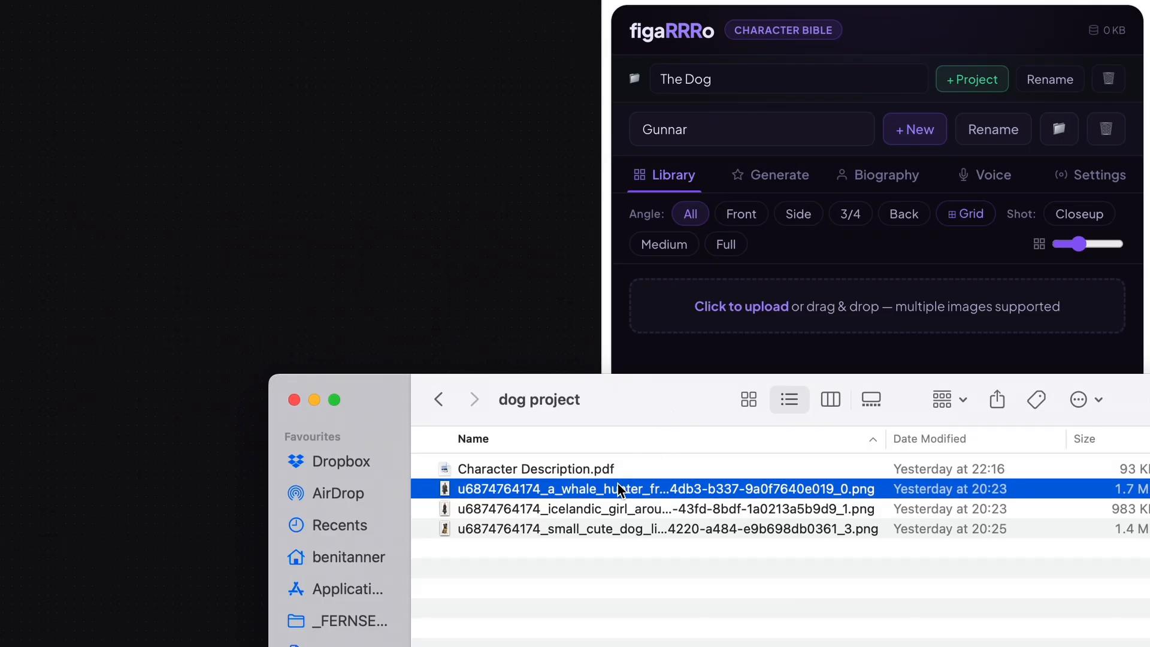
left_click_drag(619, 489, 803, 313)
left_click(751, 414)
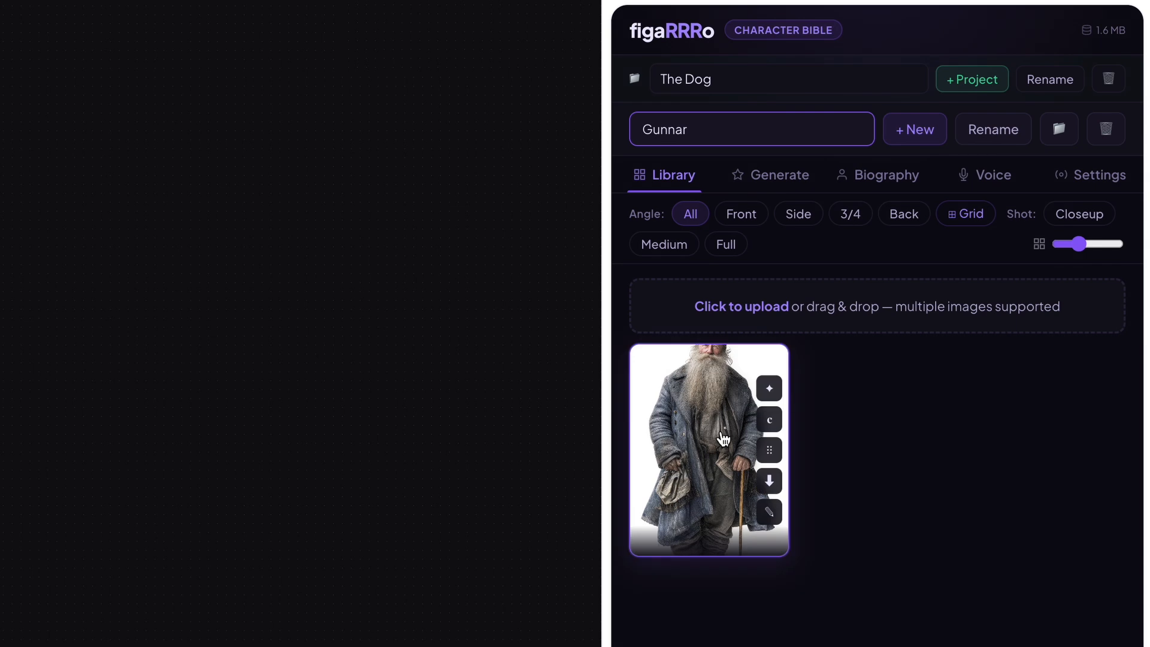
left_click(721, 434)
left_click(662, 418)
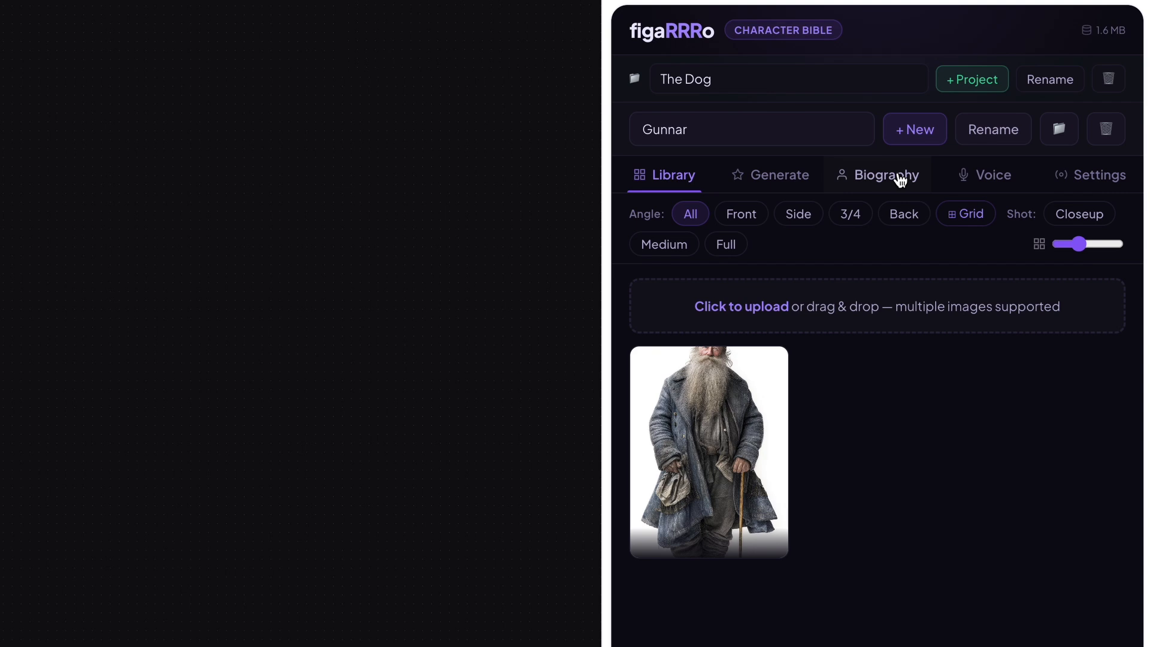
Examine the visual profile in Gunnar's biography, from gender and physical description to outfit, accessories and signature item.
left_click(901, 179)
left_click(630, 303)
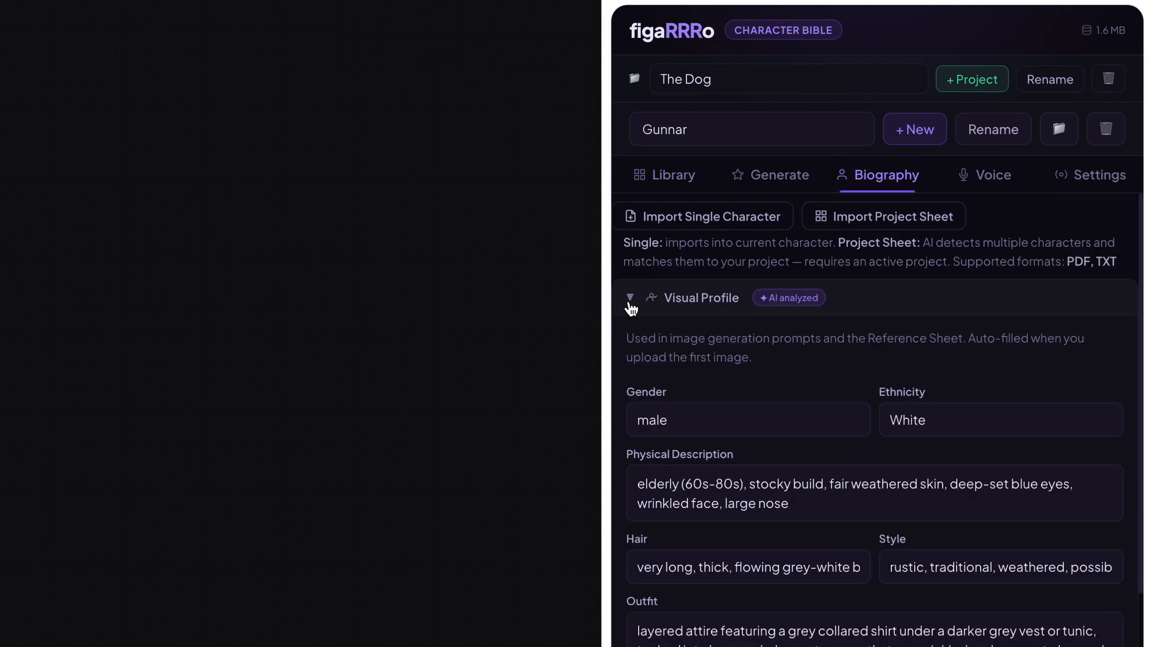
scroll(699, 508, "down", 3)
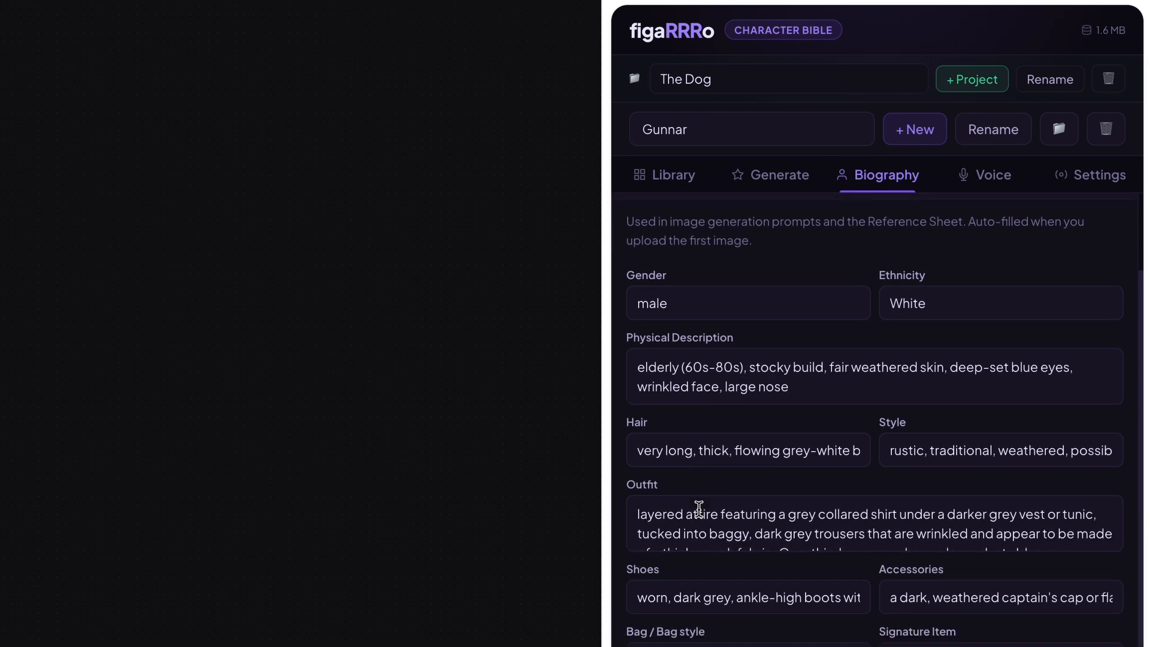
scroll(699, 509, "down", 3)
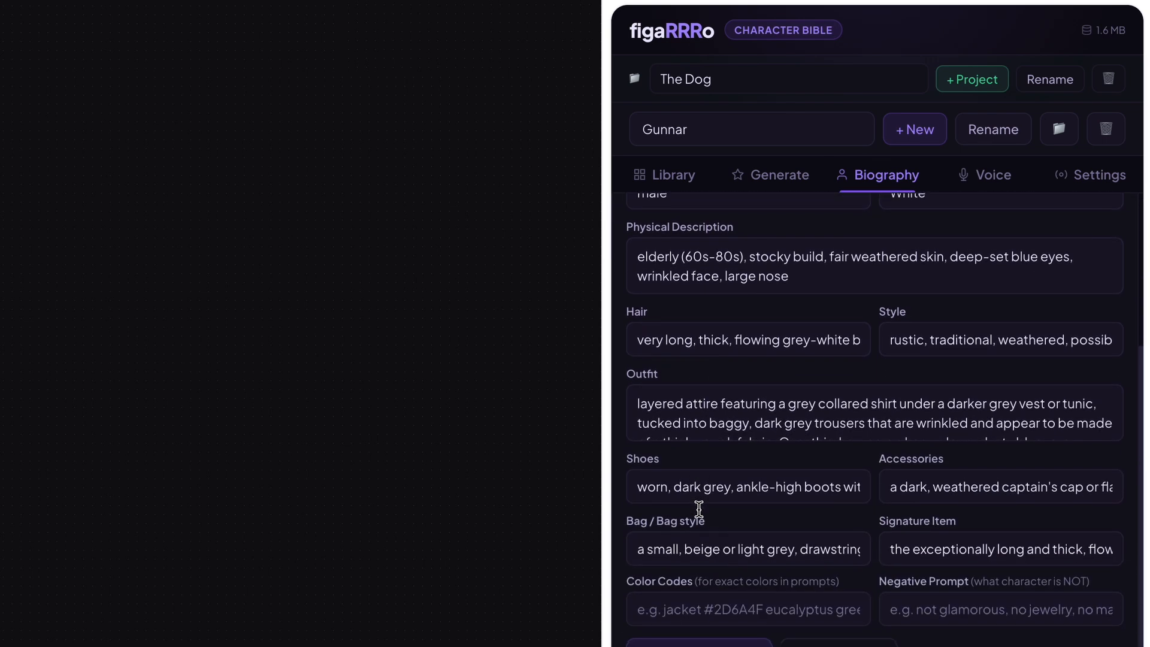
scroll(699, 509, "up", 6)
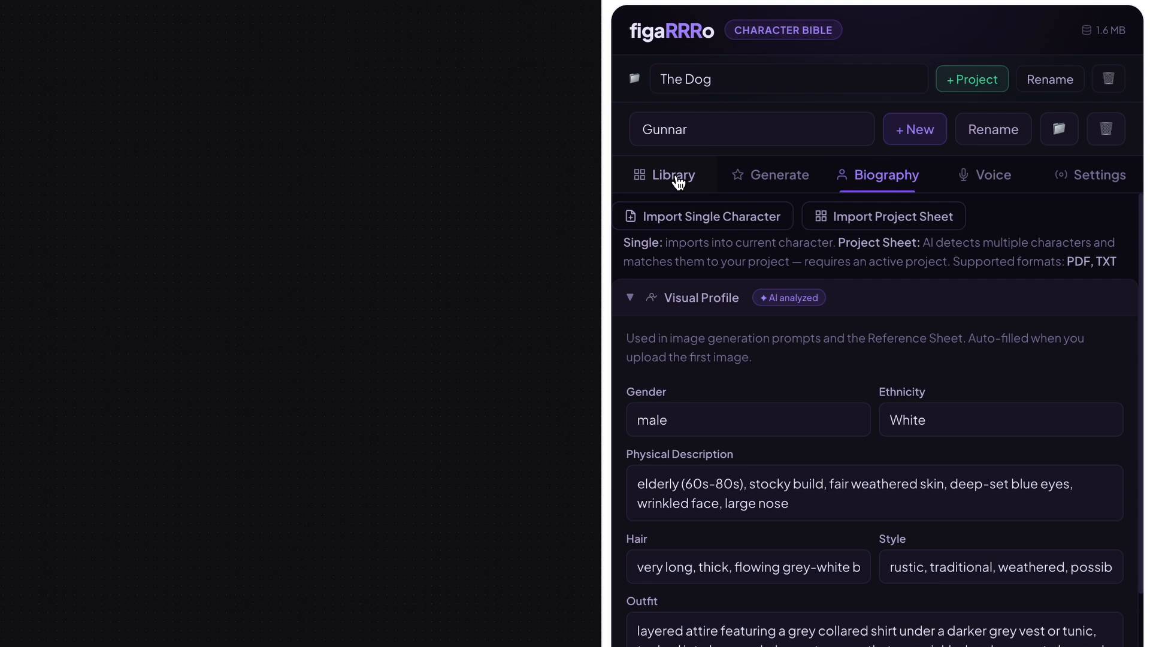
Copy Gunnar's full front image from his library, paste it onto the Weavy canvas and move the image node higher.
left_click(678, 182)
mouse_move(716, 389)
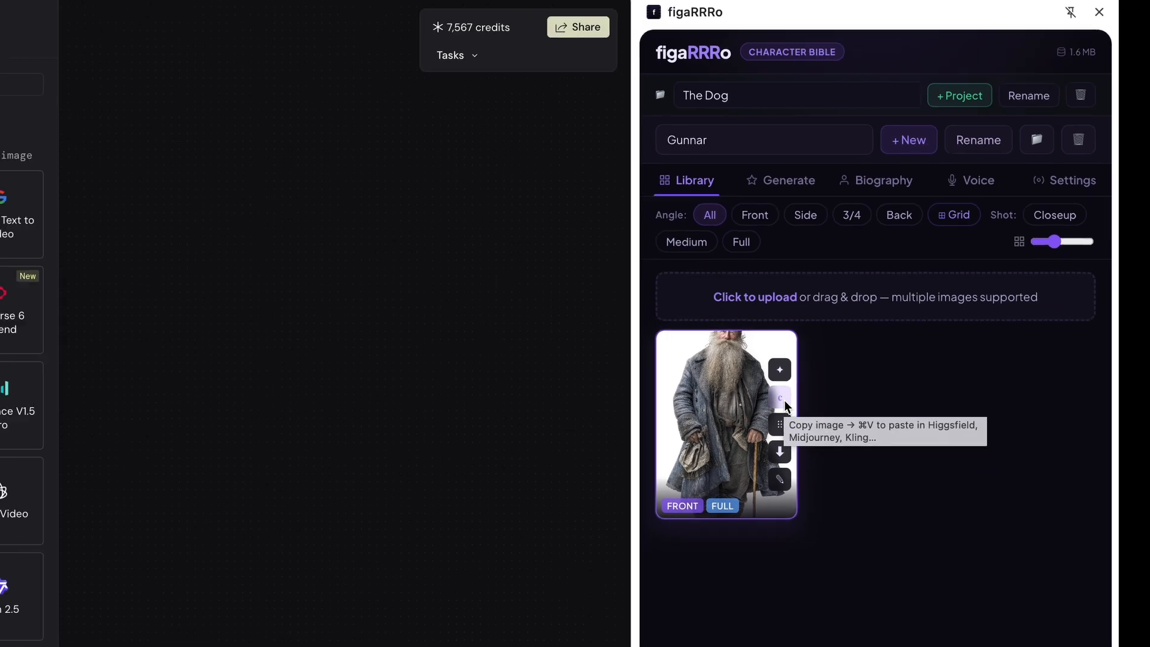
left_click(775, 426)
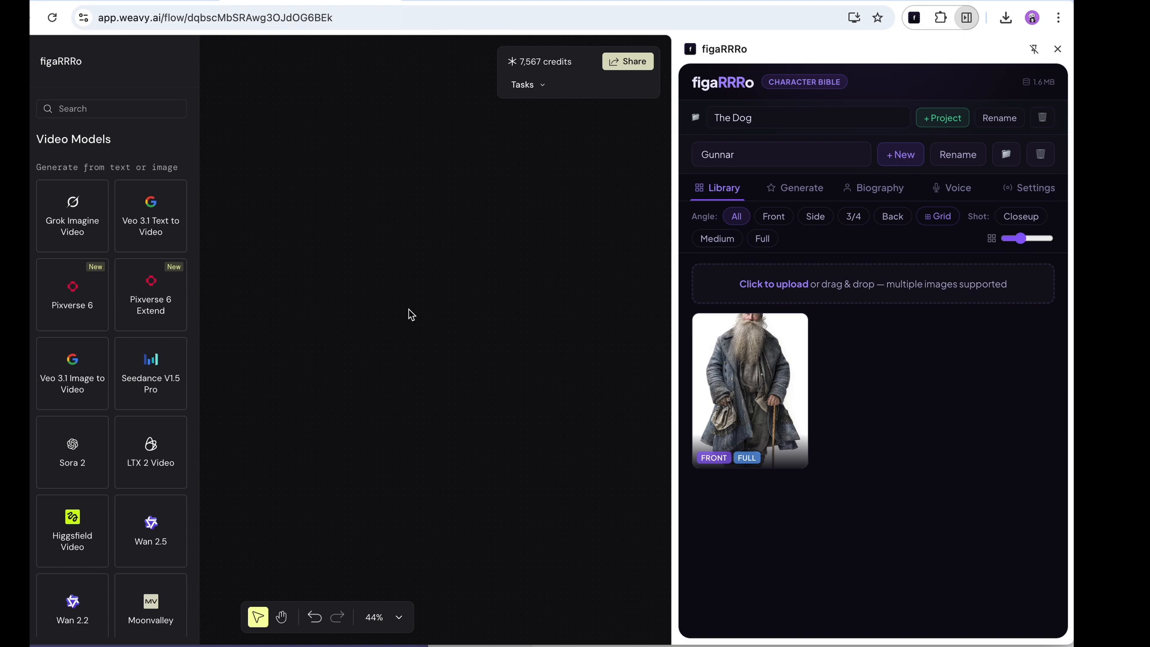
key("super+v")
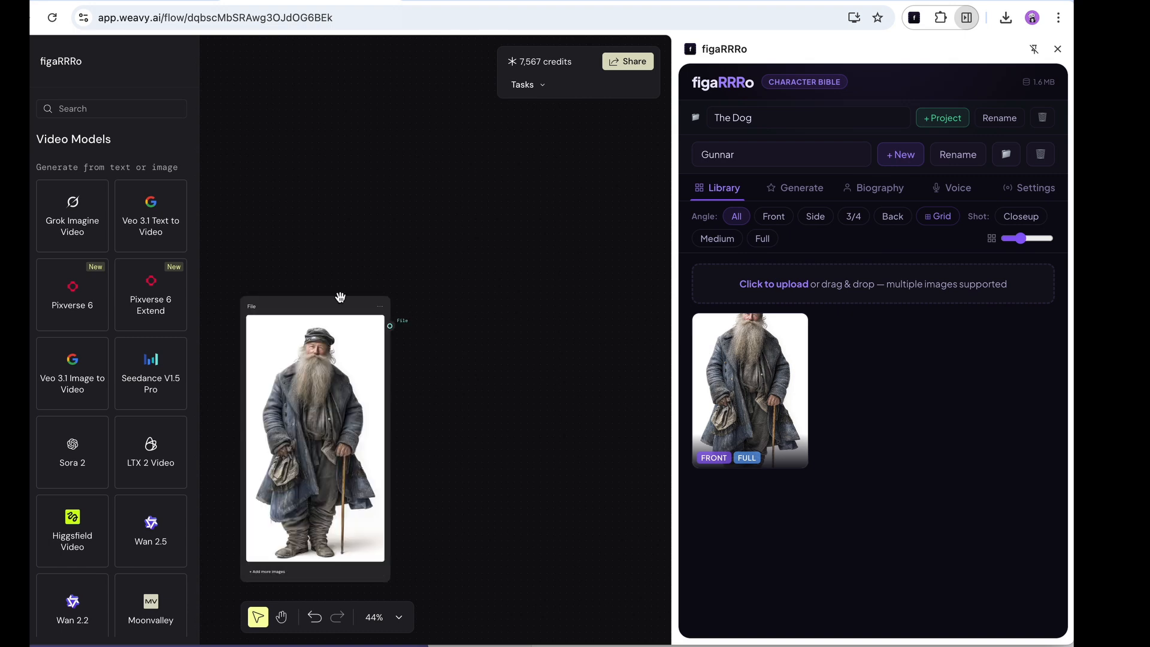
left_click_drag(335, 302, 354, 210)
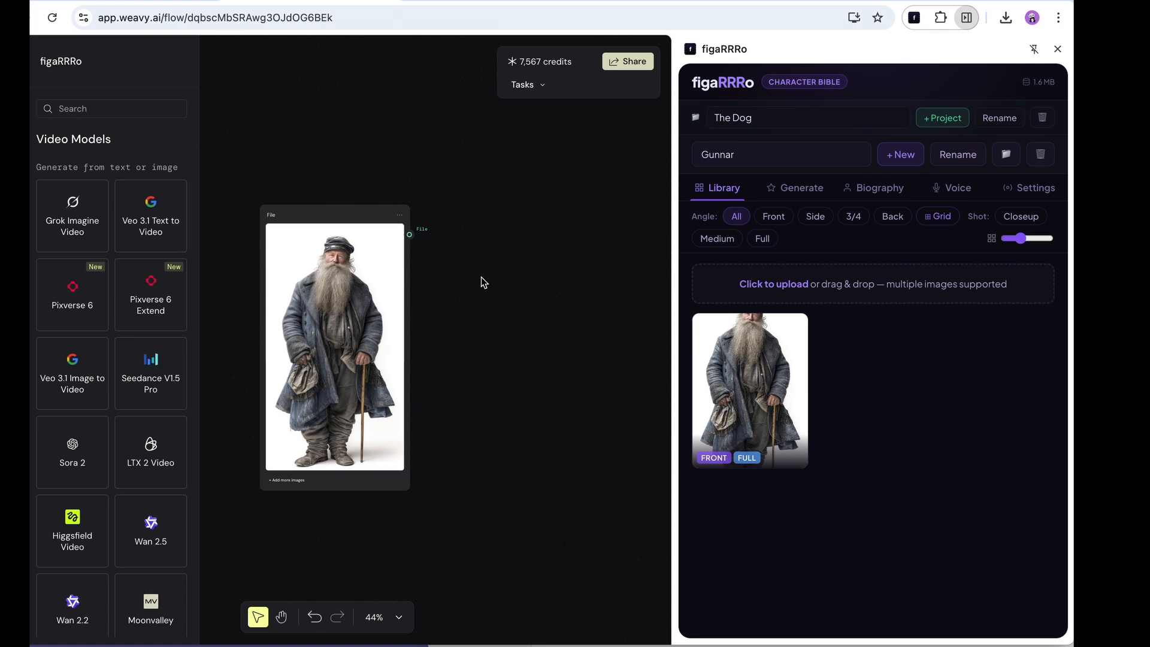
mouse_move(723, 392)
mouse_move(766, 353)
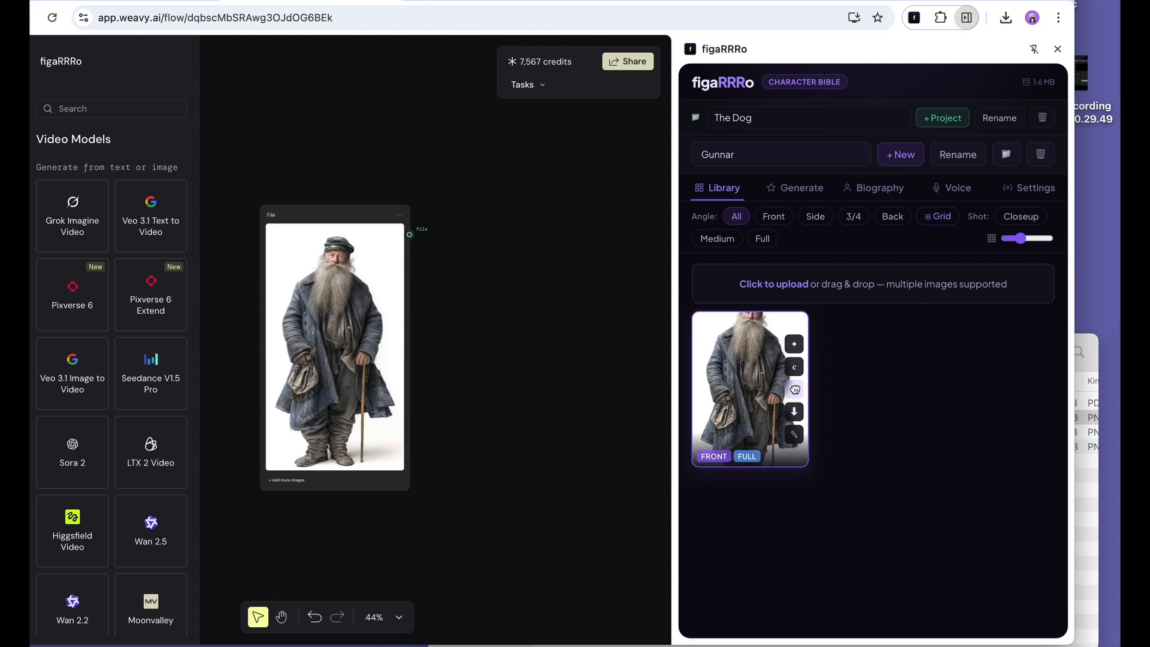
Export Gunnar's full front image to the desktop and save its details with angle Front and shot size Full body.
left_click_drag(795, 390, 1108, 229)
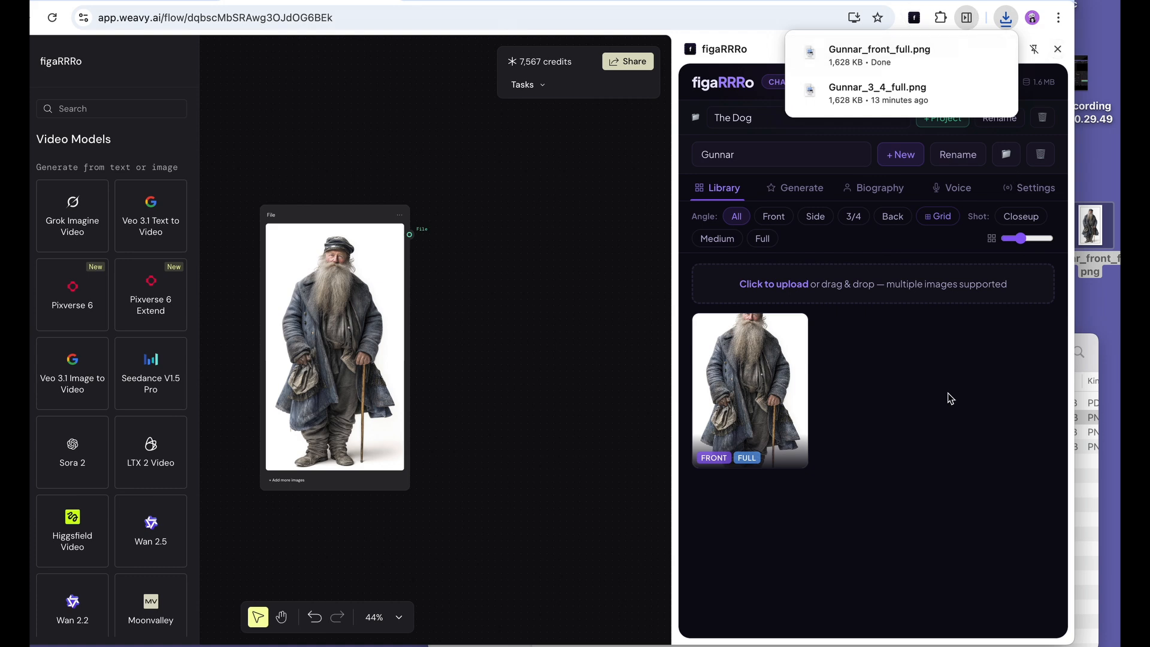
left_click(793, 429)
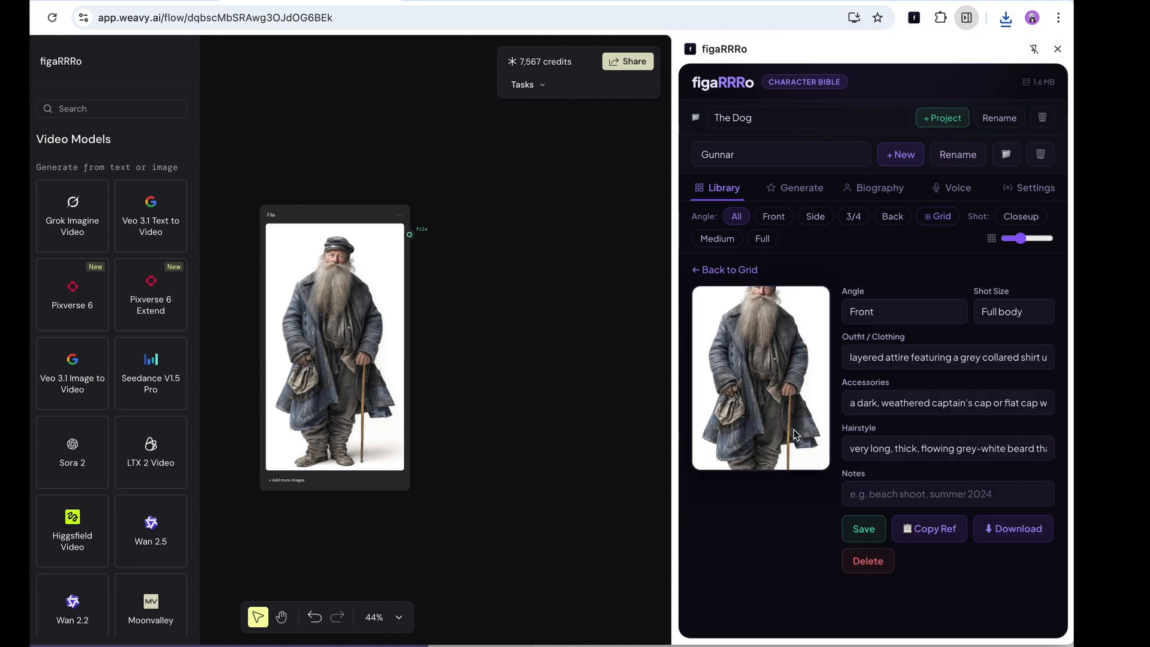
left_click(861, 312)
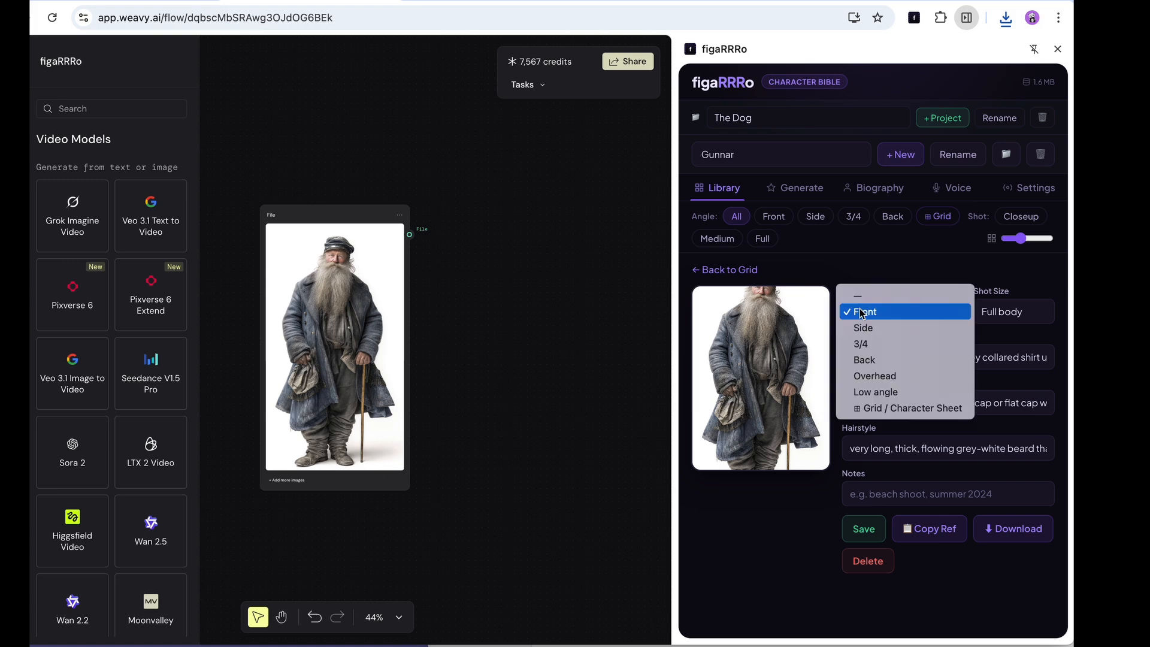
left_click(861, 312)
left_click(1007, 312)
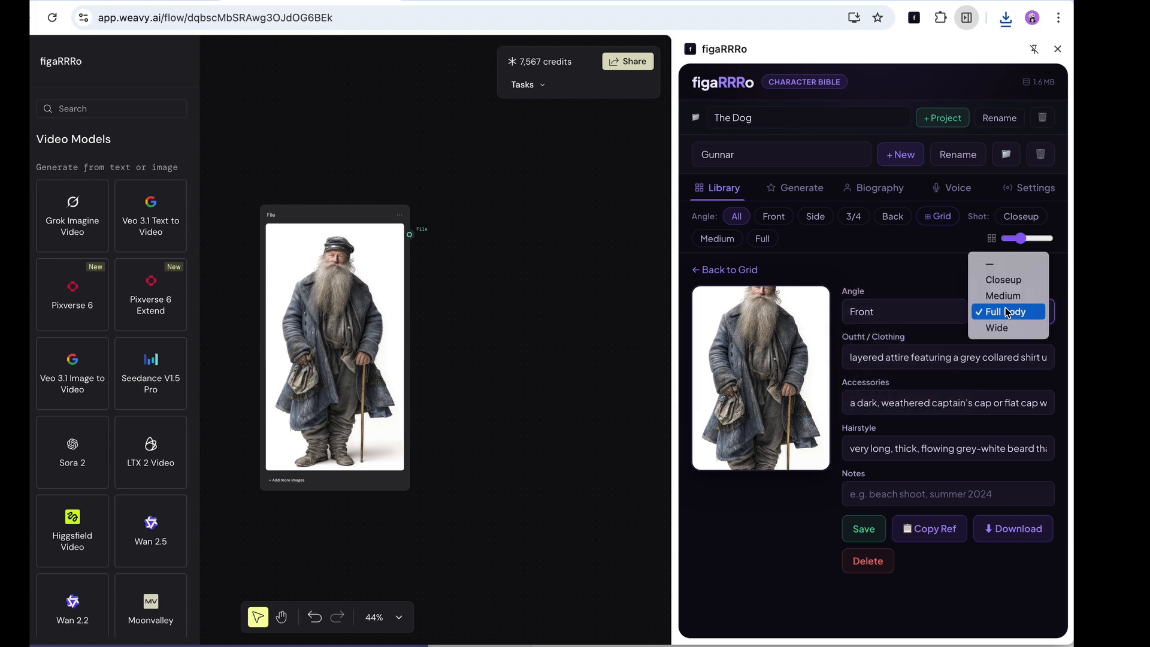
left_click(1007, 312)
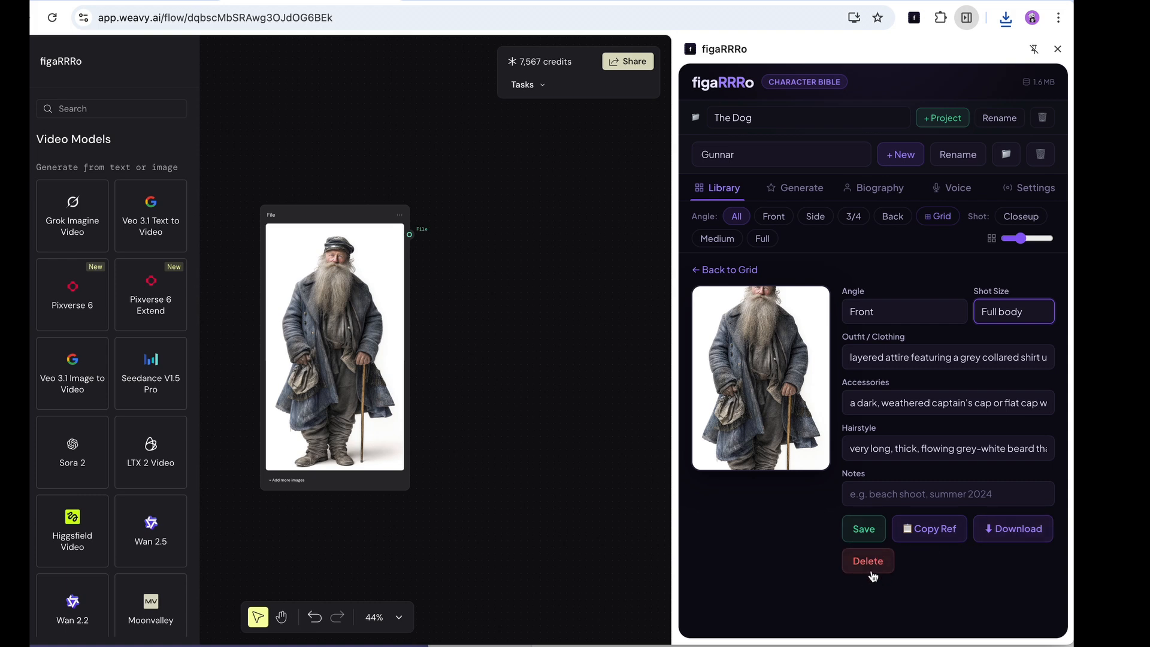
left_click(867, 540)
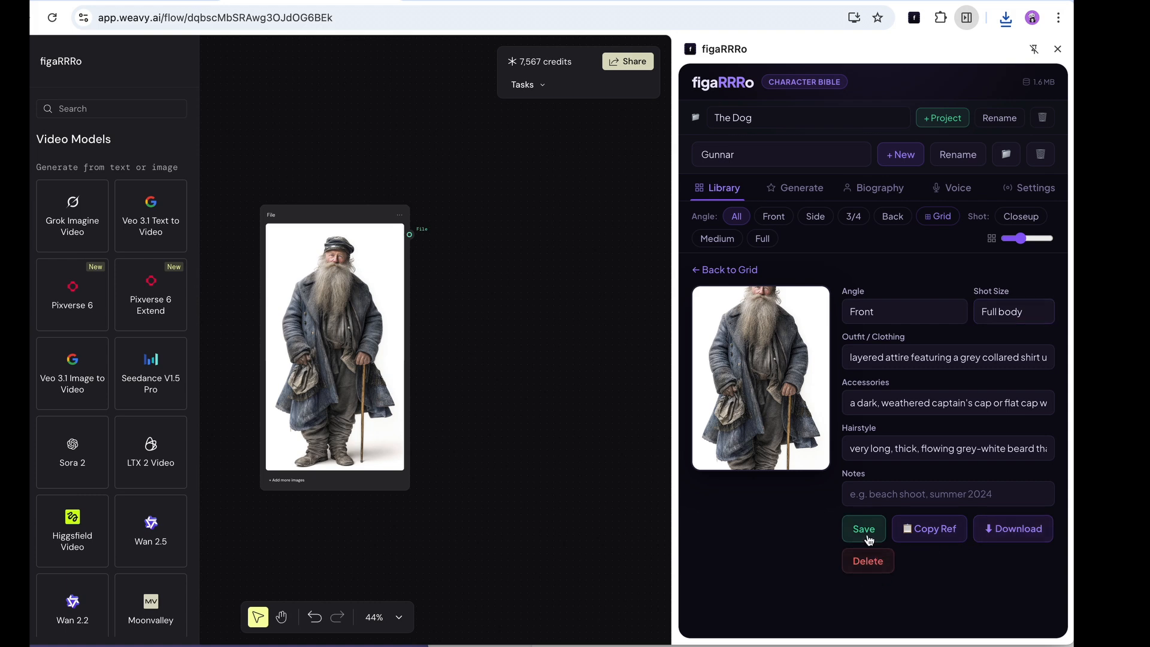
Select the character Sigga and upload the icelandic girl PNG from the dog project folder to her image library.
left_click(786, 157)
left_click(777, 170)
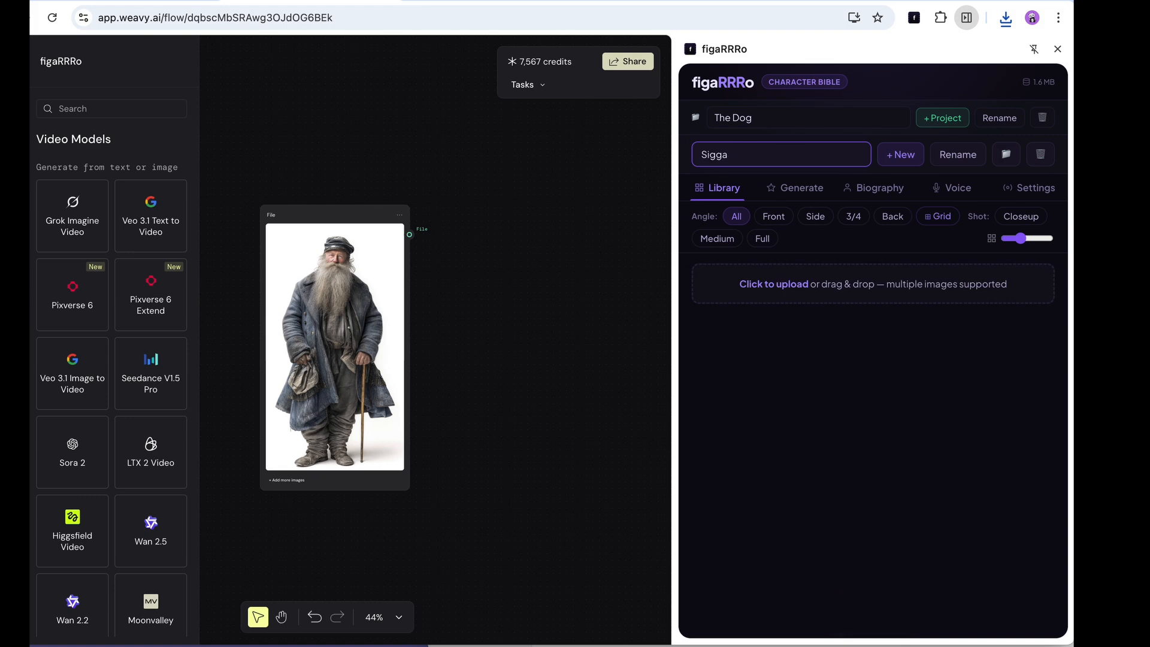
left_click(774, 284)
left_click_drag(671, 432, 803, 283)
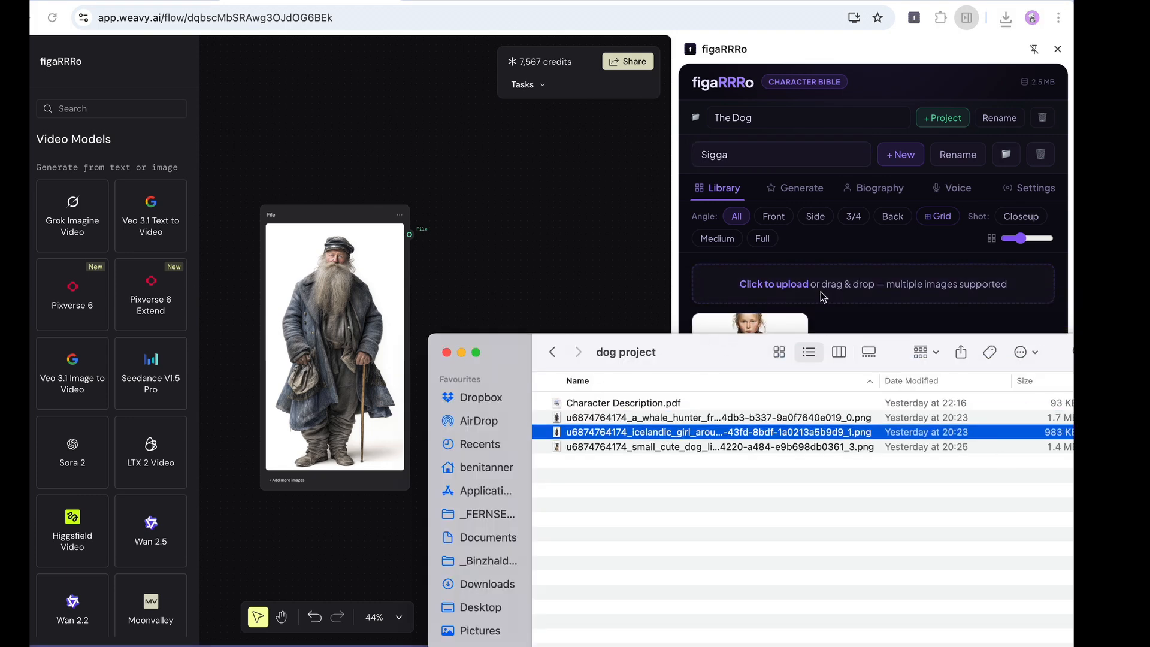
left_click(832, 324)
Select the character Thor and upload the small cute dog PNG from the dog project folder to his image library.
left_click(760, 159)
left_click(755, 172)
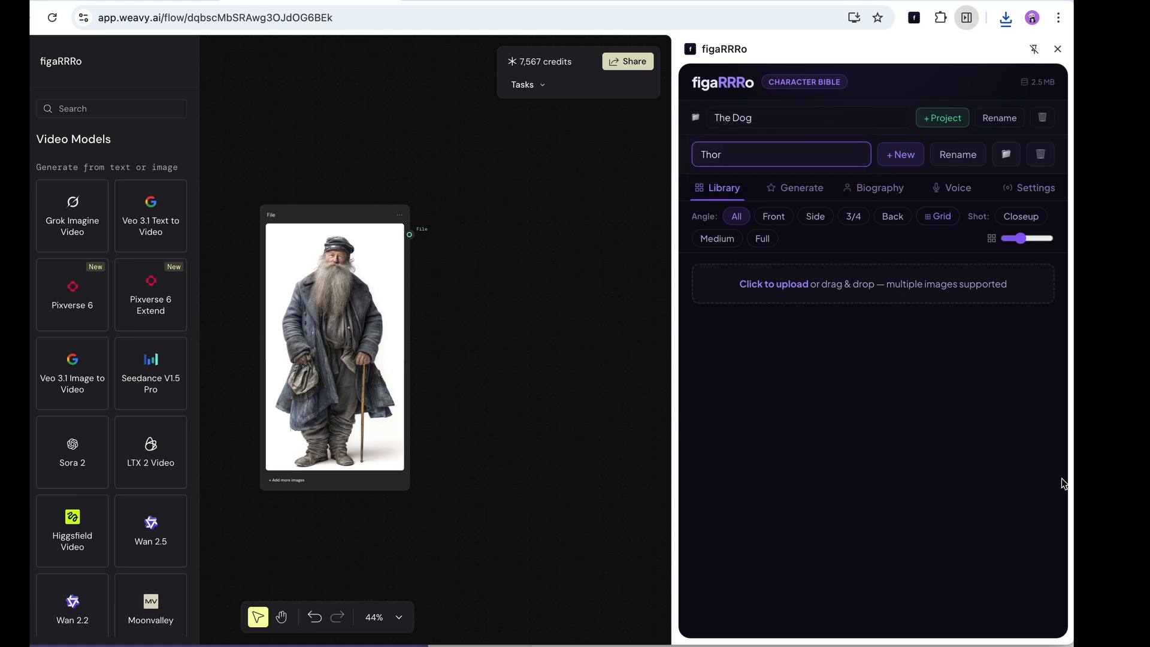
left_click(1071, 487)
left_click_drag(638, 450, 838, 315)
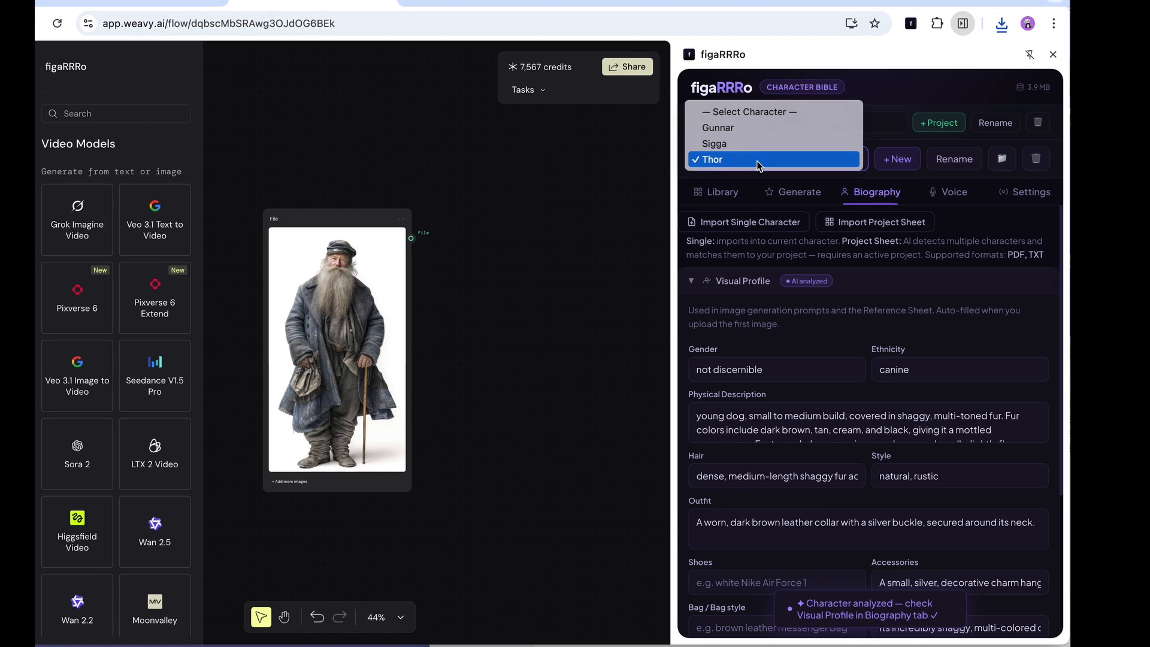
Examine Thor's biography, covering the visual profile, personal info, relationships and notes sections.
left_click(757, 160)
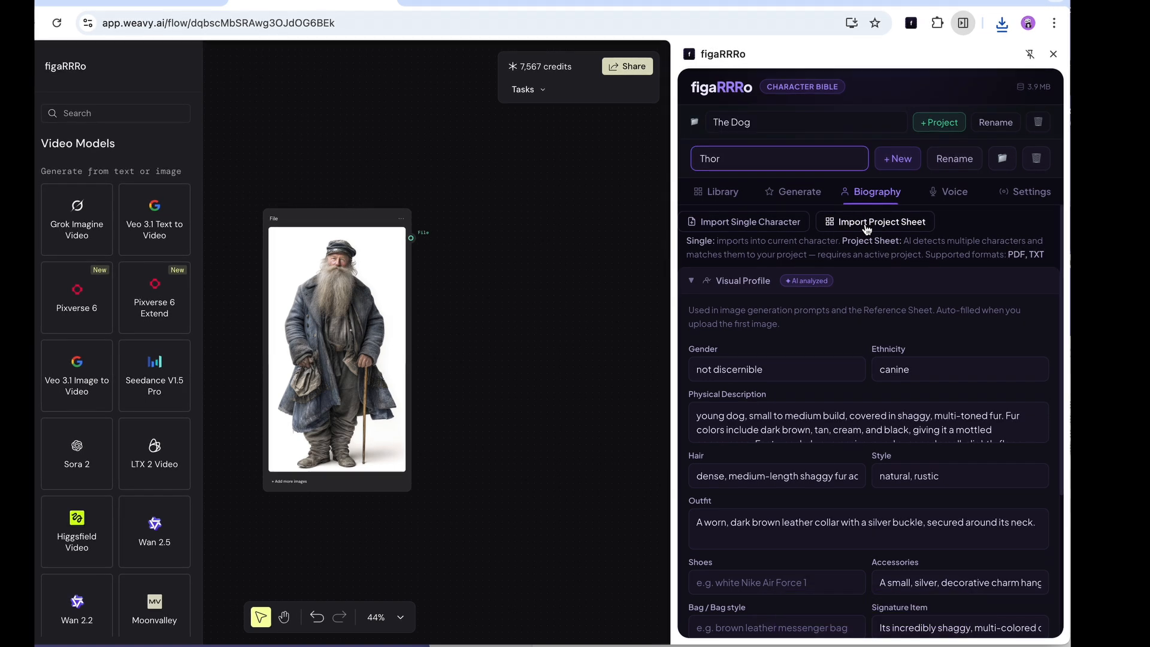
scroll(867, 310, "down", 1)
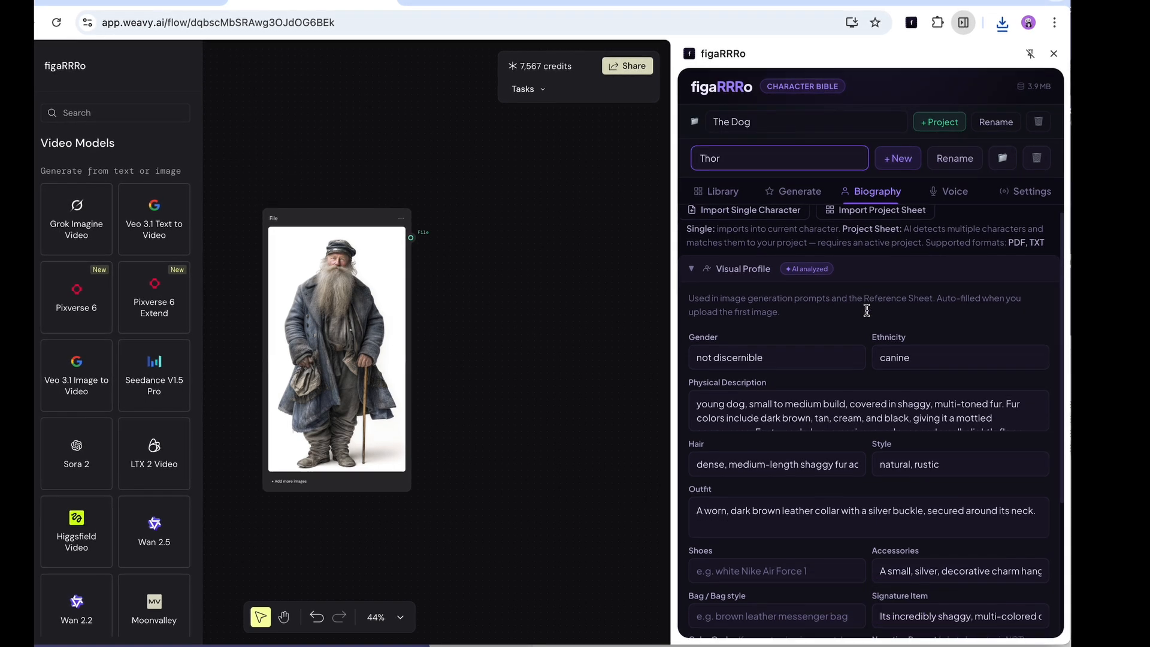
left_click(692, 269)
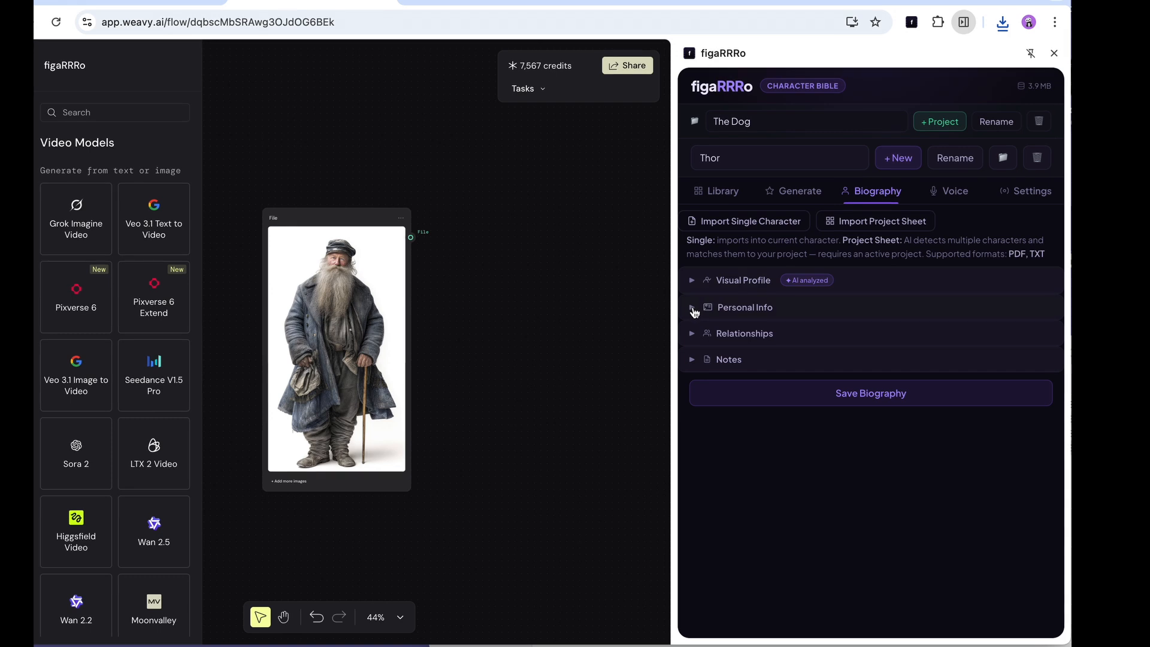
left_click(692, 308)
left_click(693, 308)
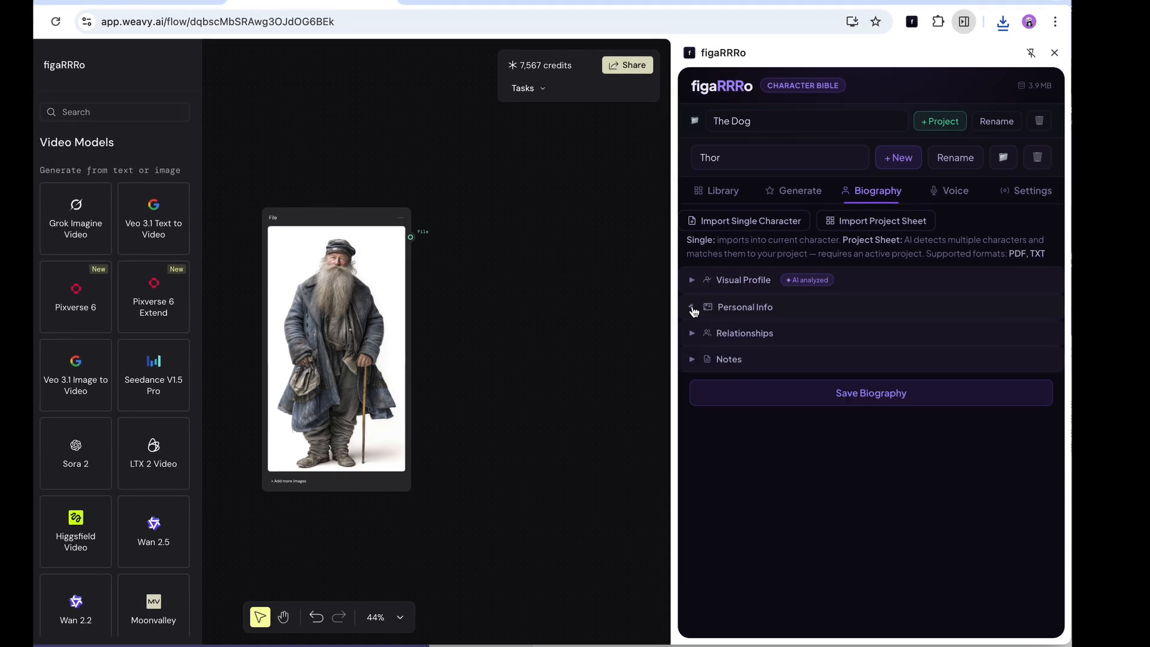
left_click(693, 334)
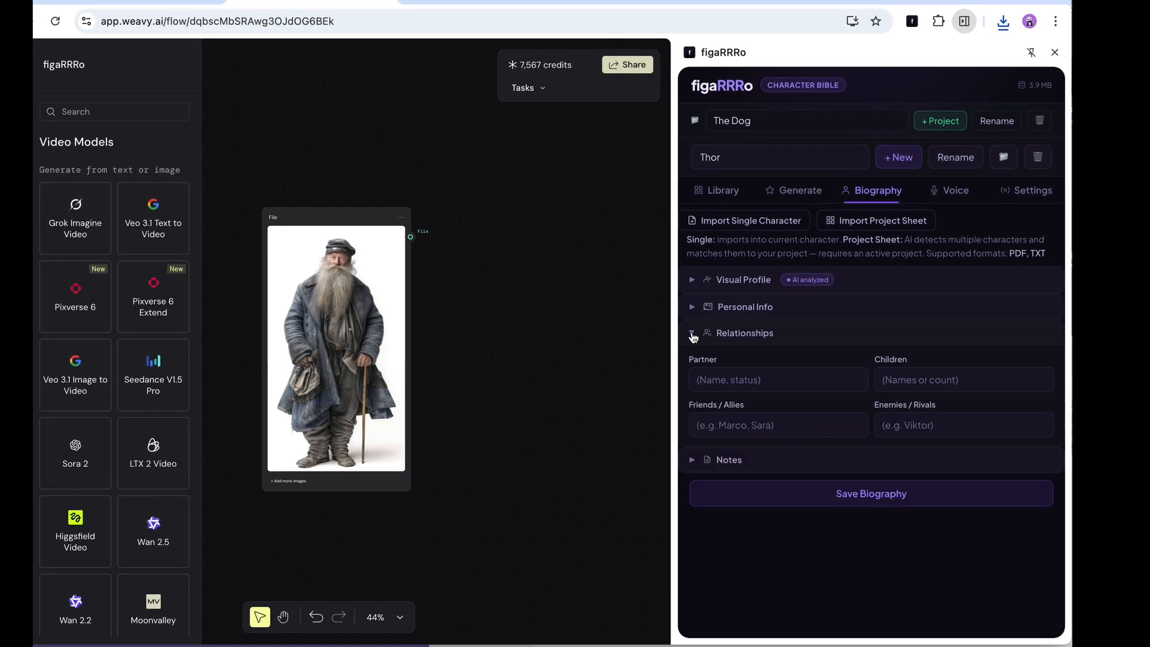
left_click(693, 333)
left_click(693, 360)
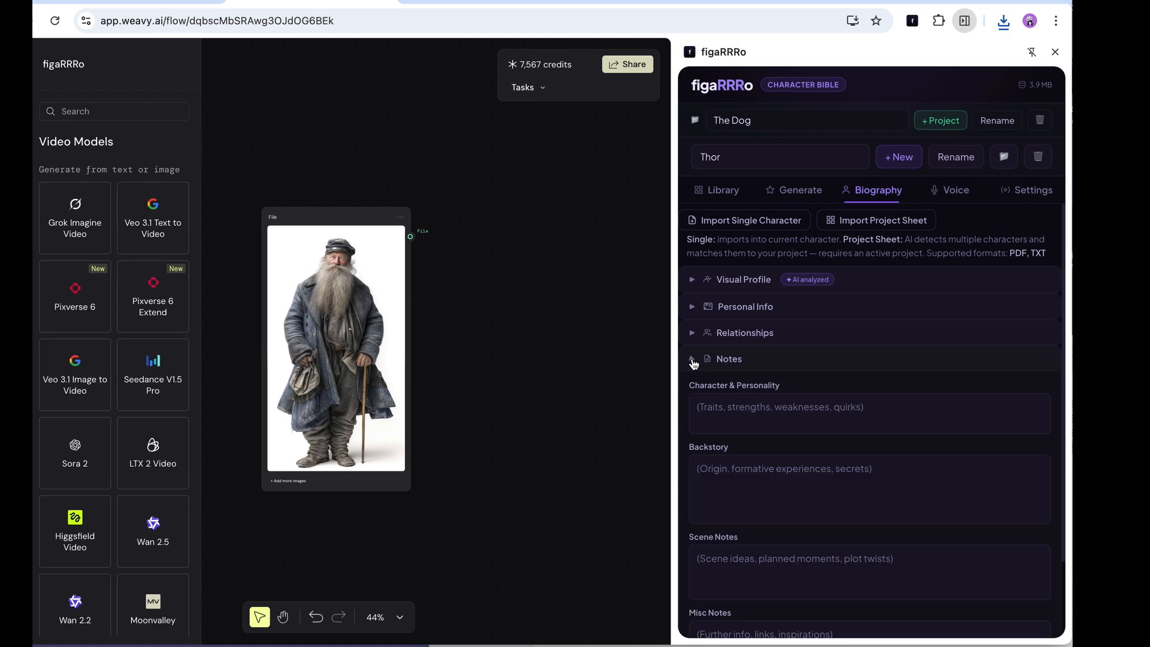
left_click(692, 359)
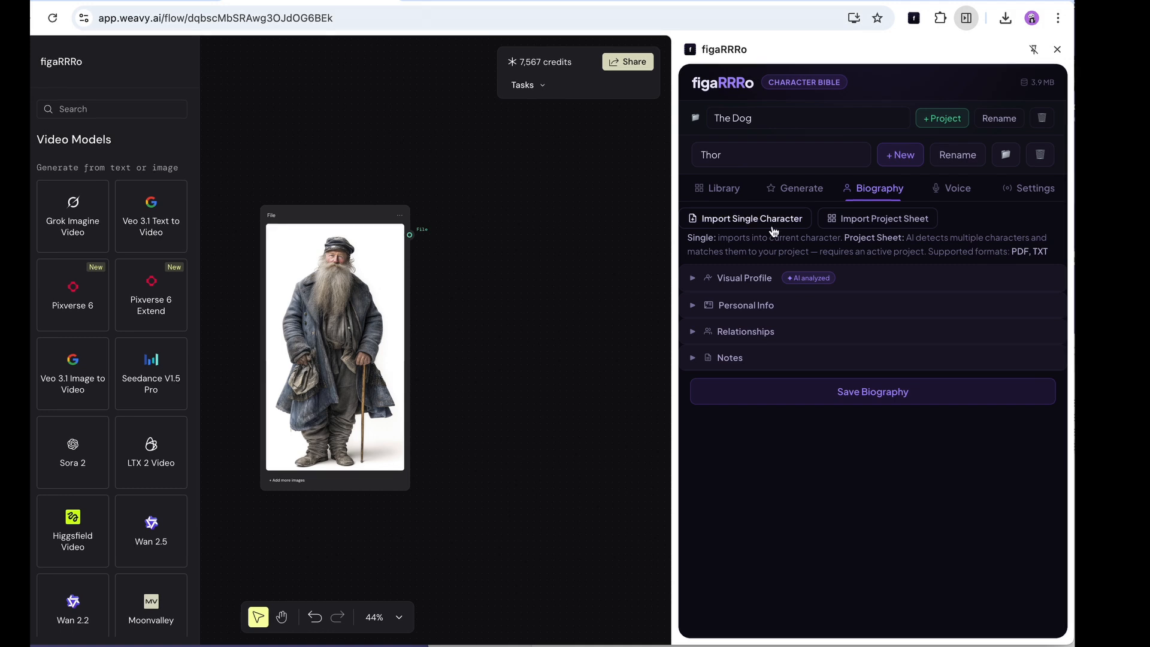
Preview Character Description.pdf from the dog project folder and import it as the project sheet.
left_click(875, 219)
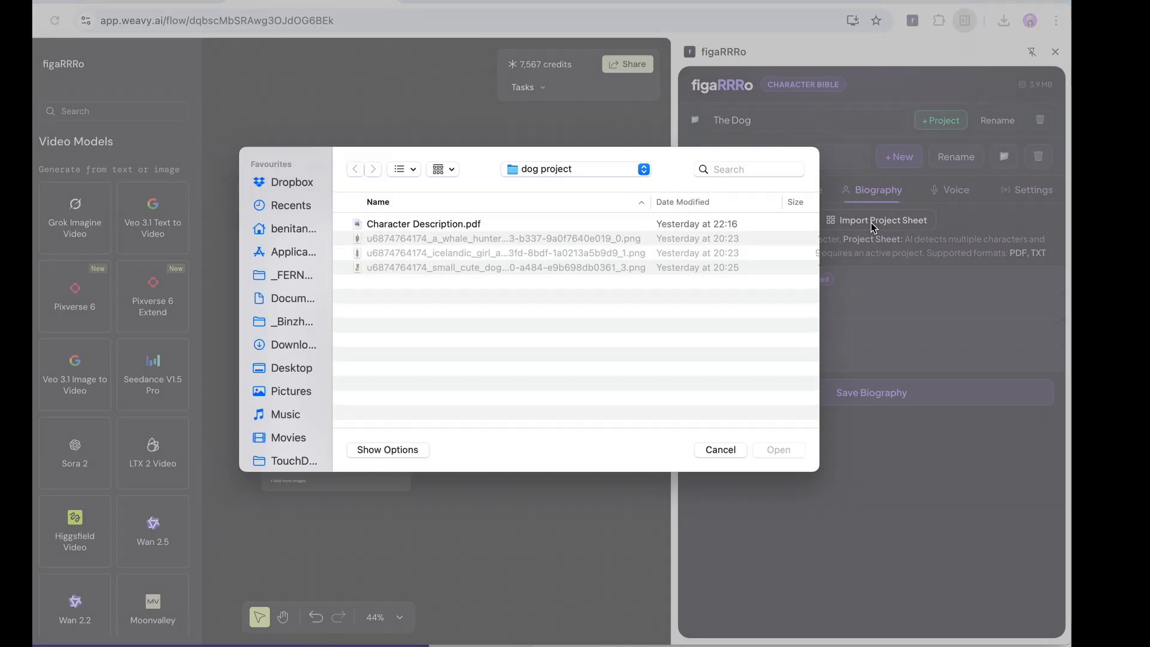
left_click(465, 223)
key("space")
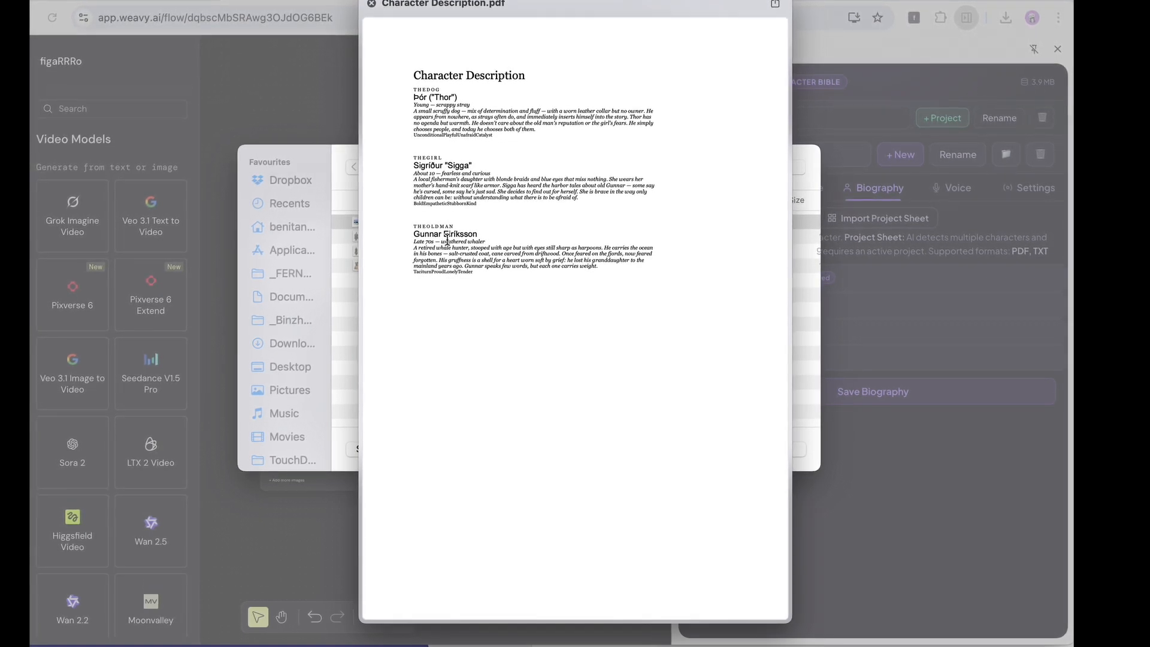
key("space")
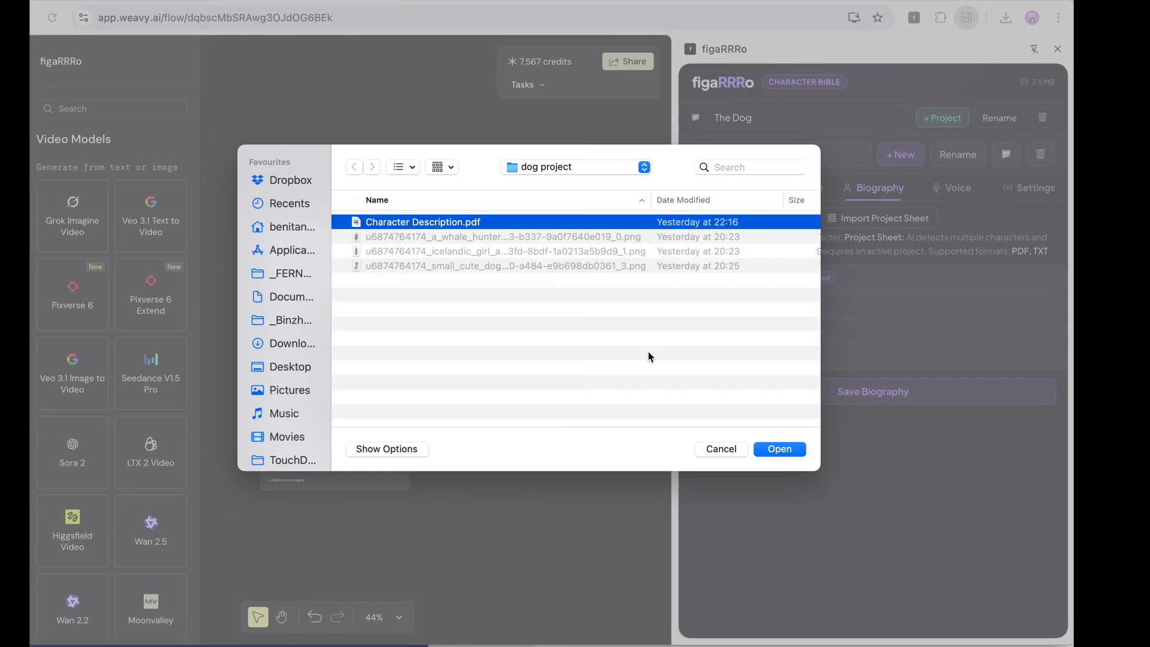
left_click(780, 449)
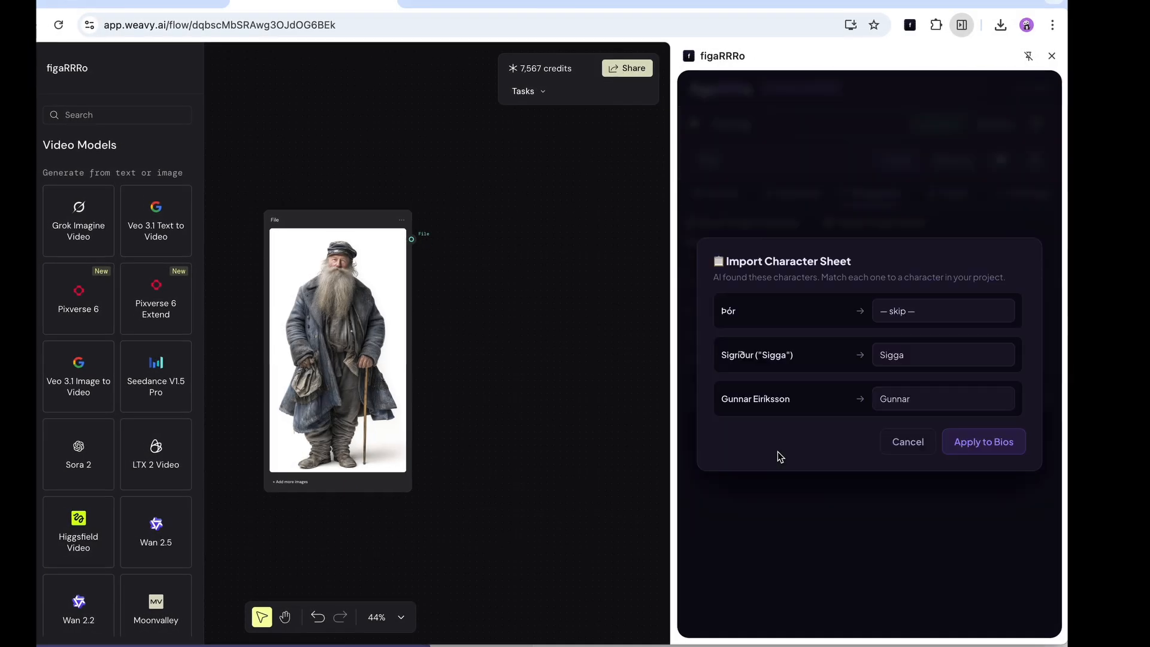
Match the sheet's Þór entry to Thor, keep Sigga and Gunnar matched to theirs, and apply the sheet to the bios.
left_click(905, 311)
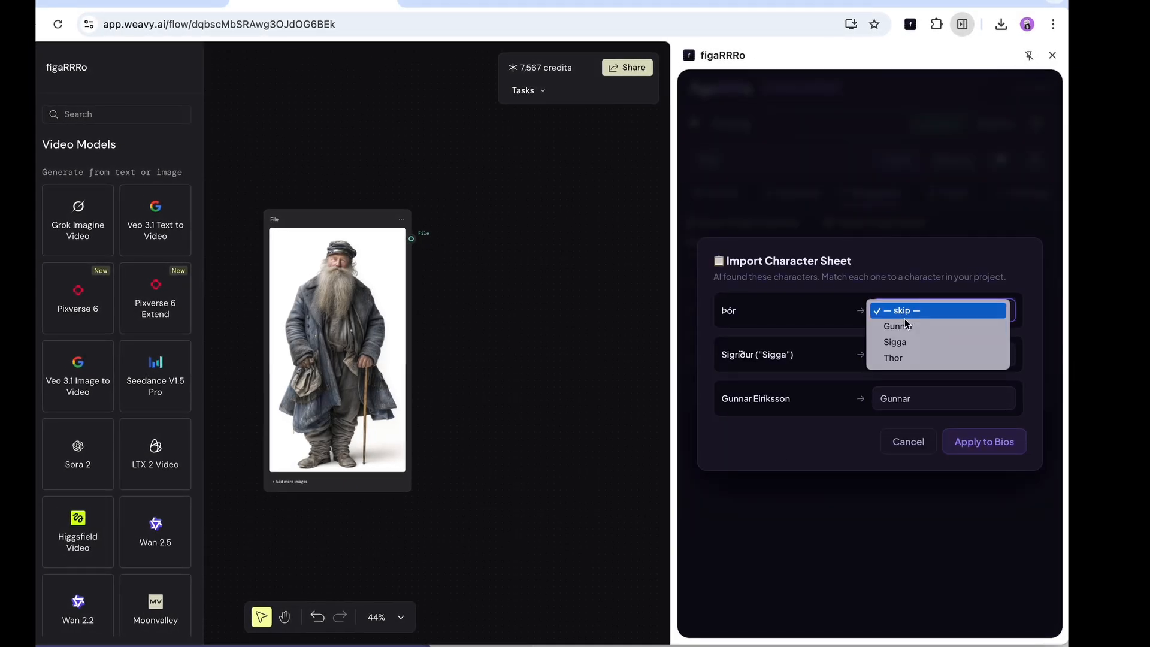
left_click(903, 357)
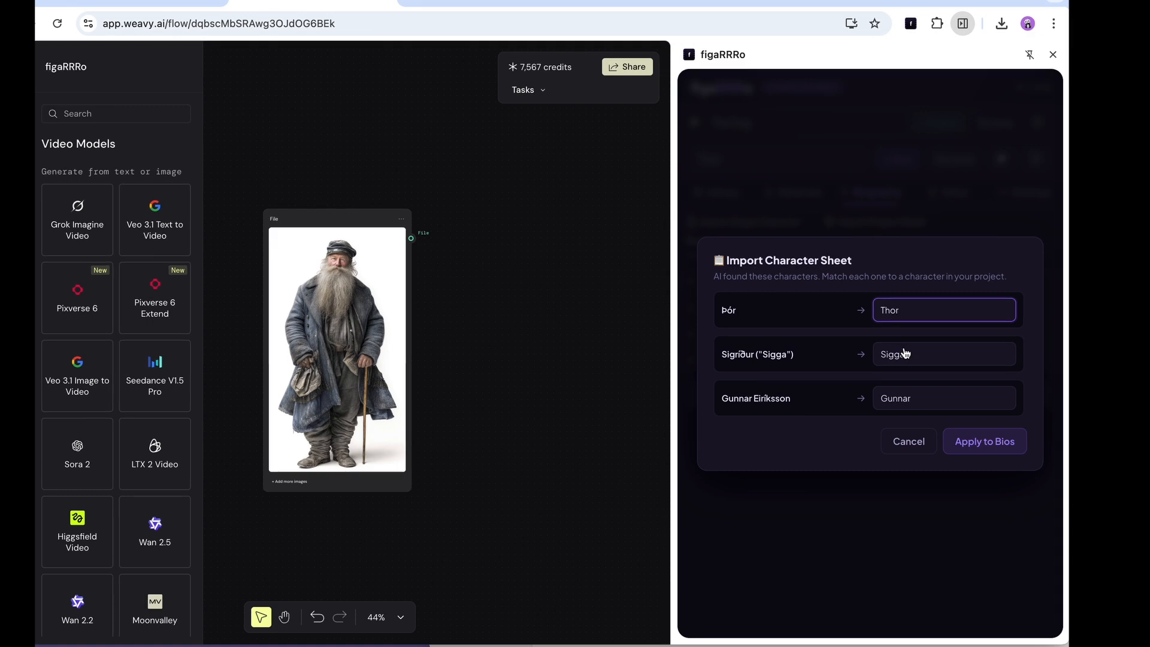
left_click(905, 356)
left_click(905, 355)
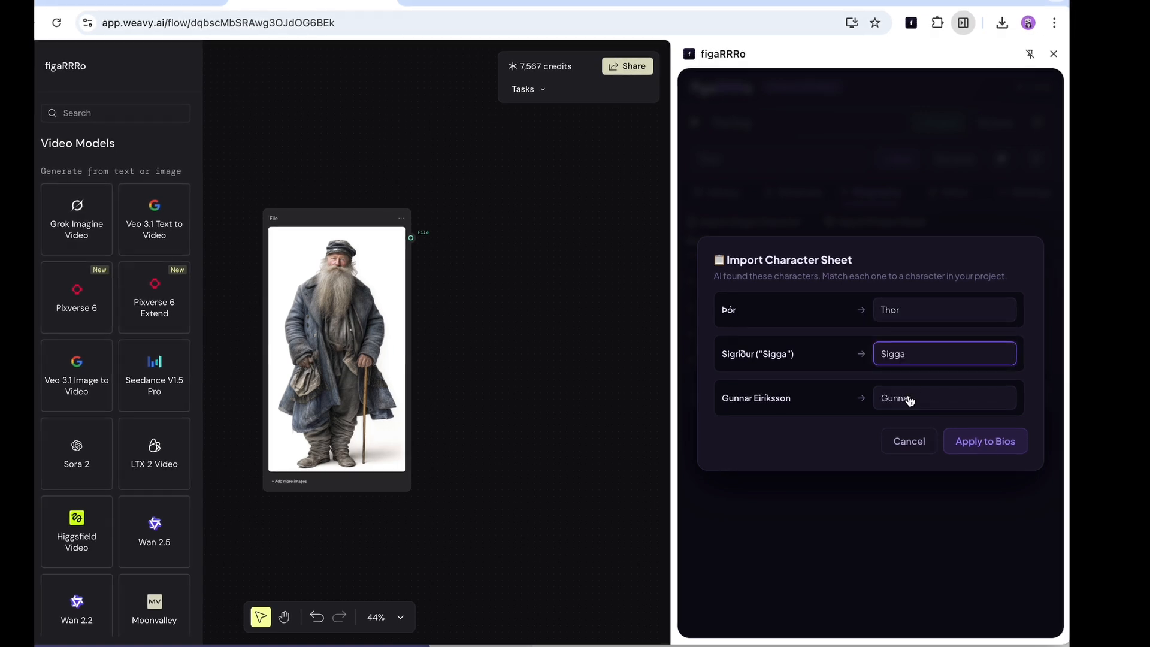
left_click(981, 438)
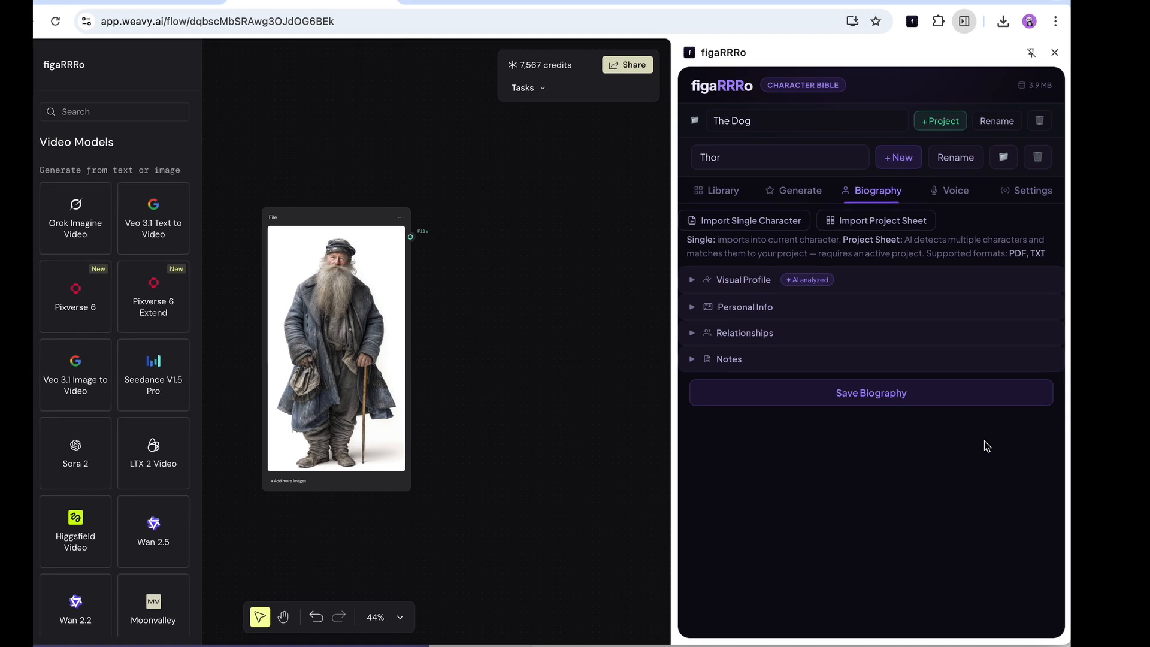
Review the personal info, relationships and notes imported into Thor's biography.
left_click(693, 308)
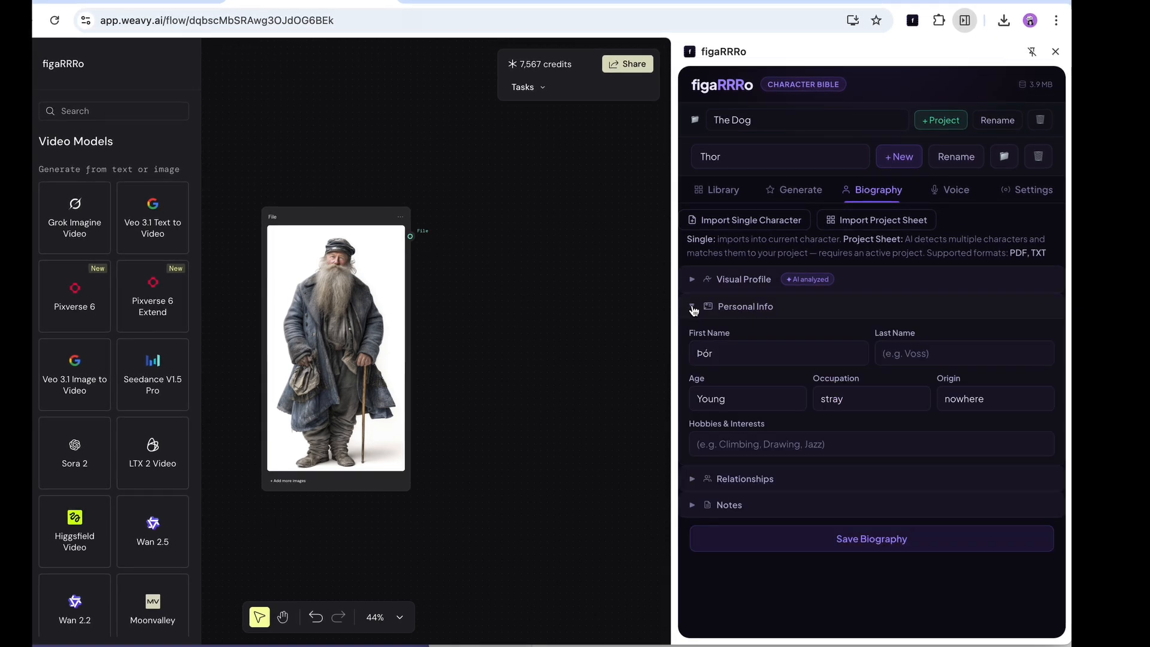
left_click(693, 478)
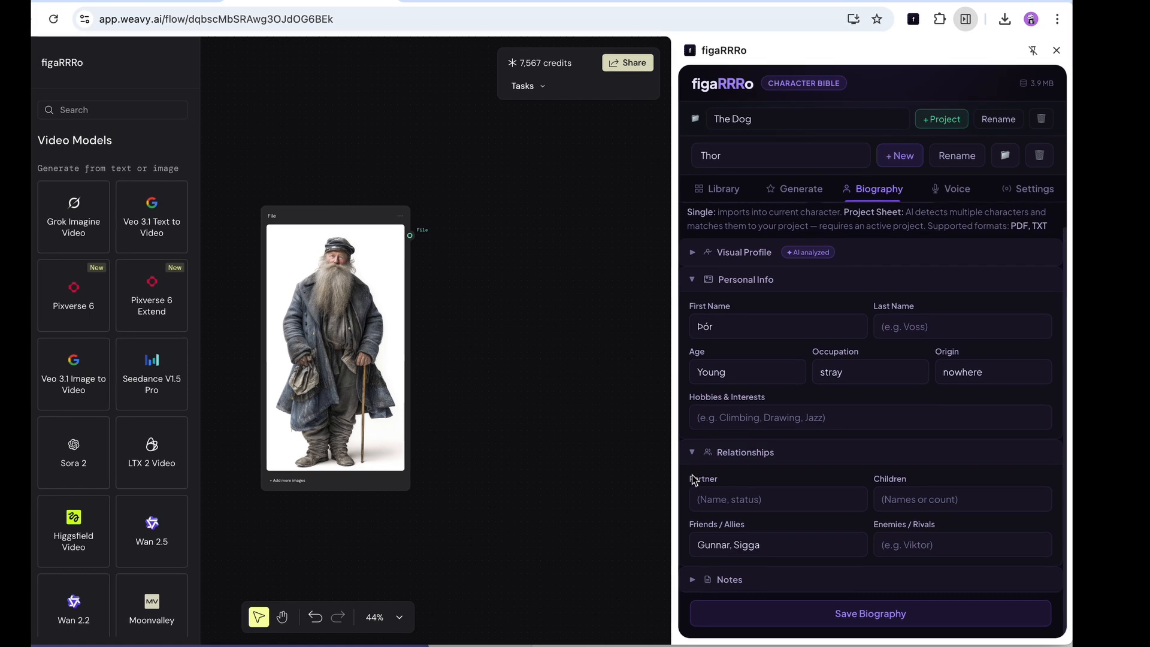
left_click(693, 580)
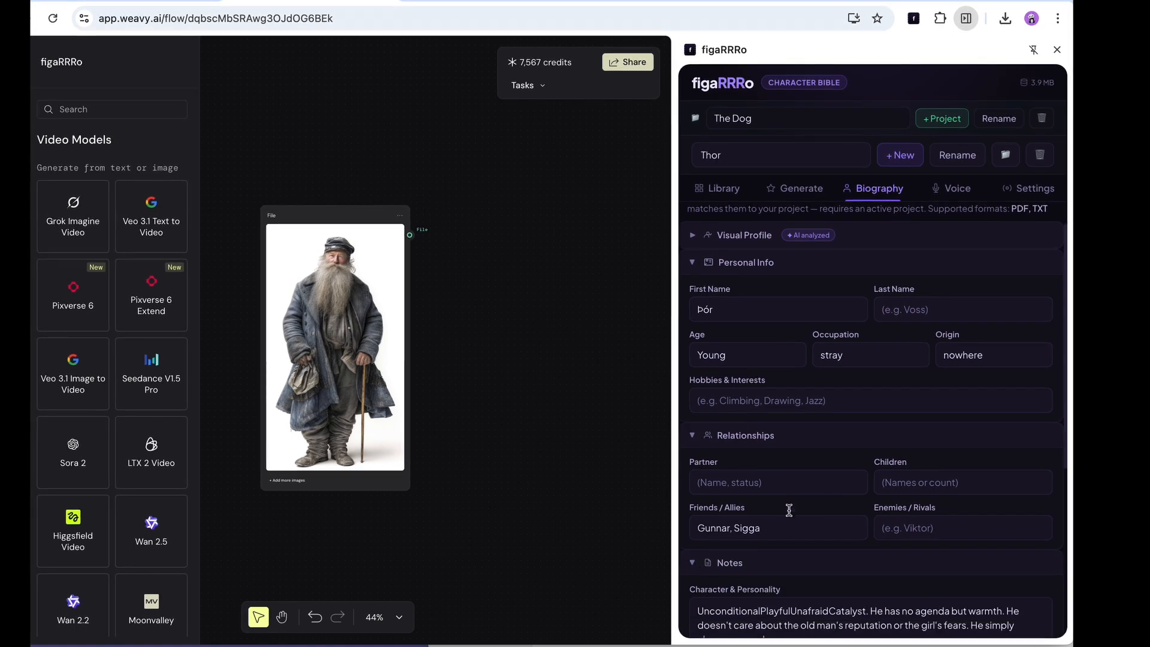
scroll(789, 510, "down", 5)
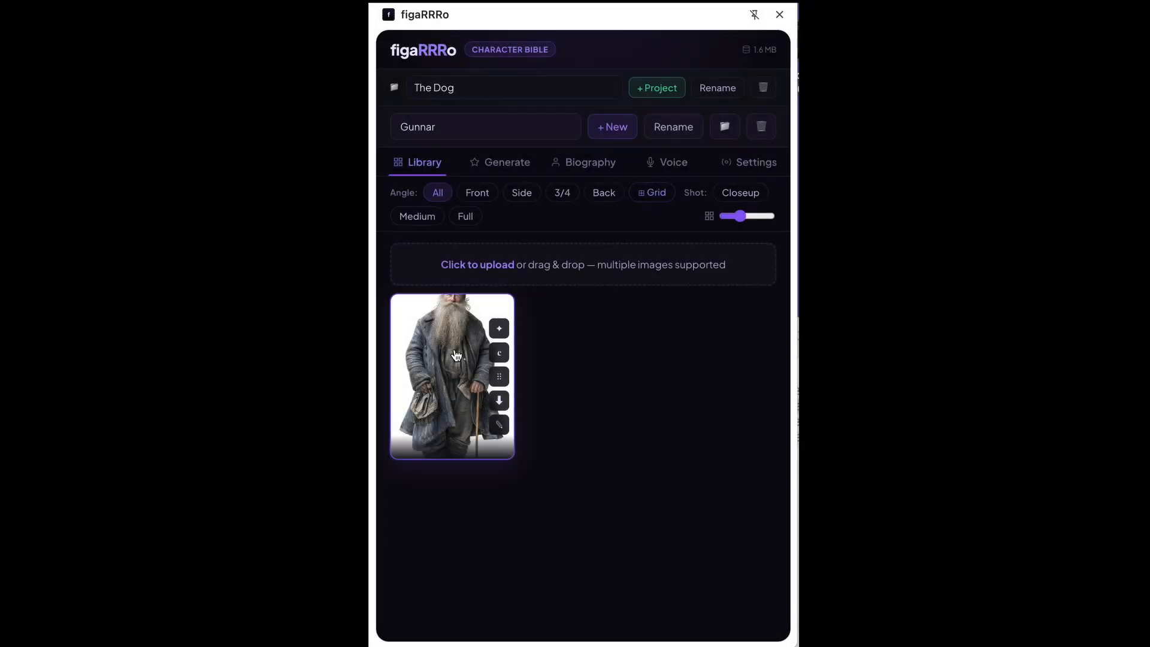
left_click(455, 355)
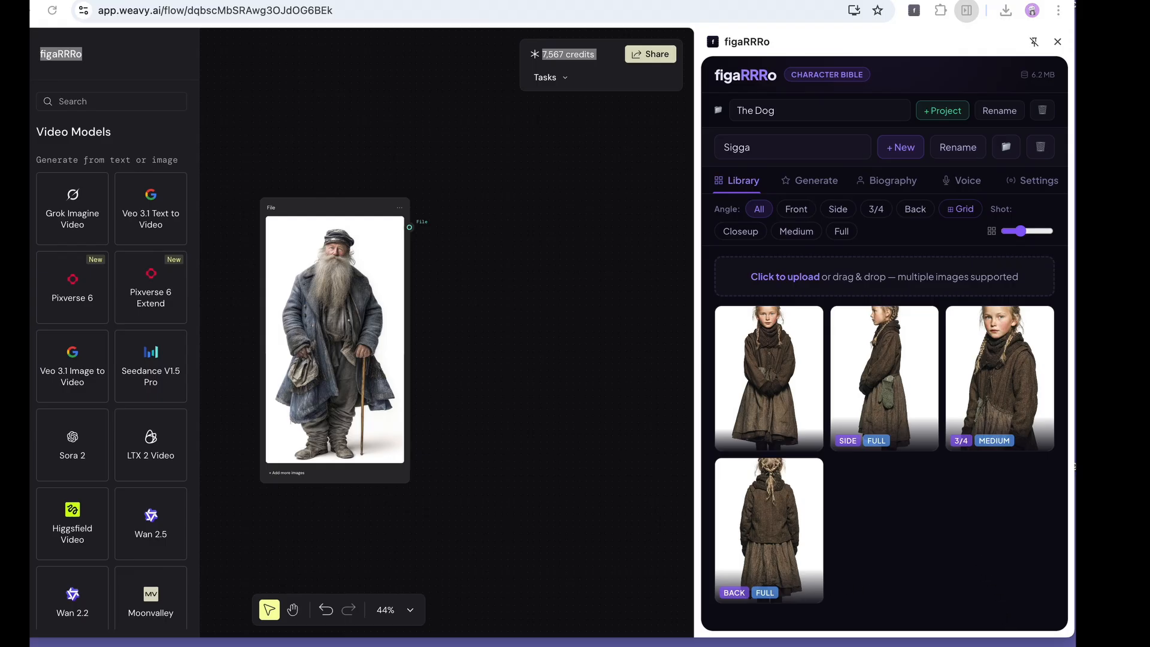
Upload the side-profile closeup of the girl with braided hair to Sigga's image library.
left_click_drag(1138, 281, 893, 270)
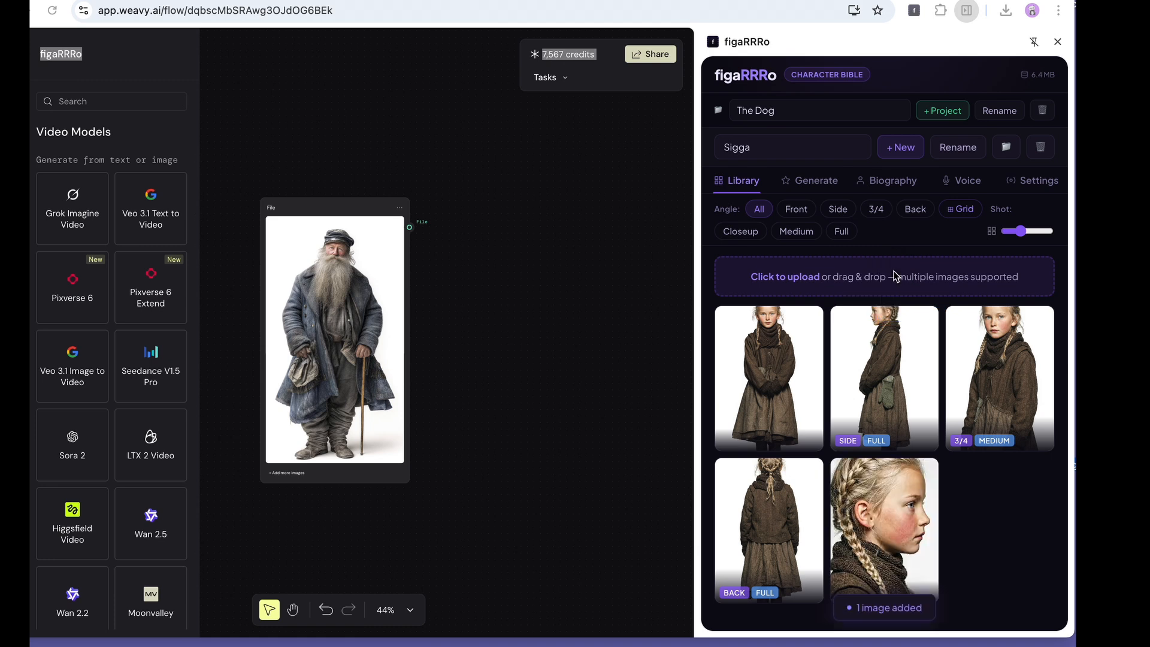
Add horse riding after curious in the hobbies and interests of Sigga's biography.
left_click(894, 182)
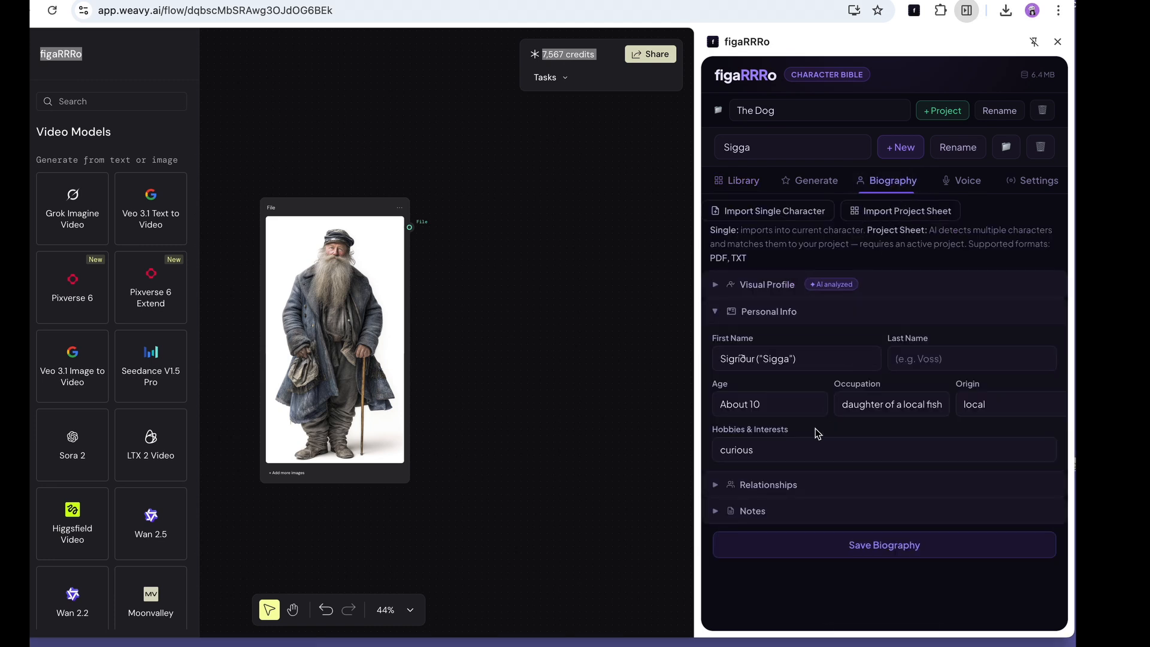
left_click(790, 448)
type(", r")
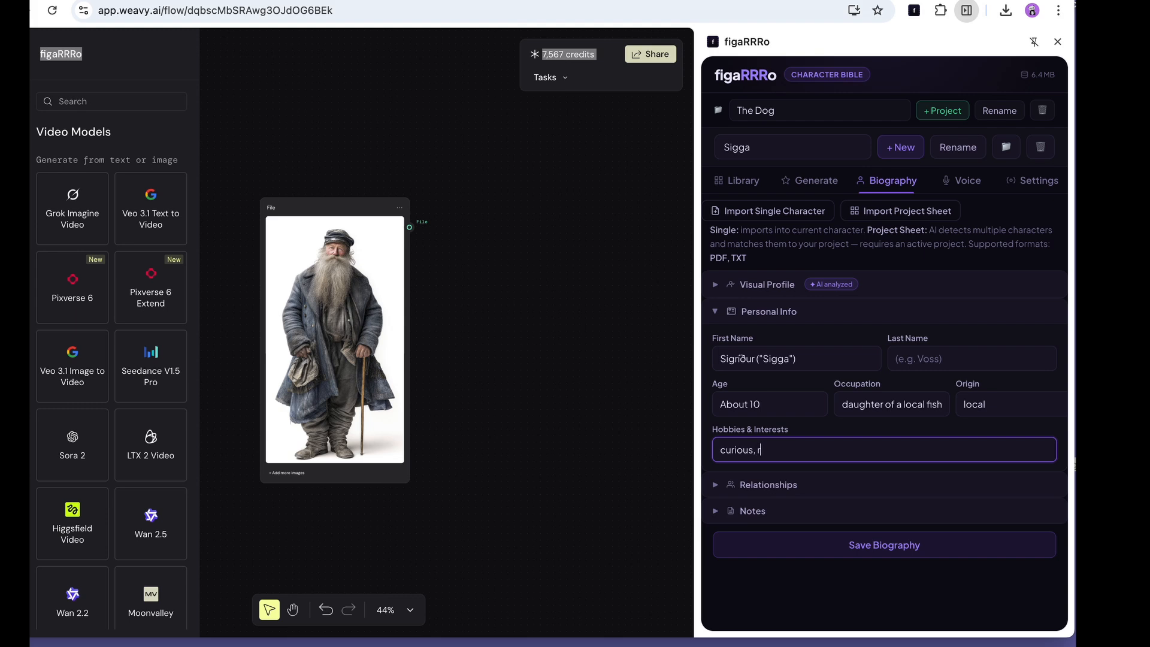
type("orse ridimng")
key("BackSpace")
key("BackSpace")
type("ng")
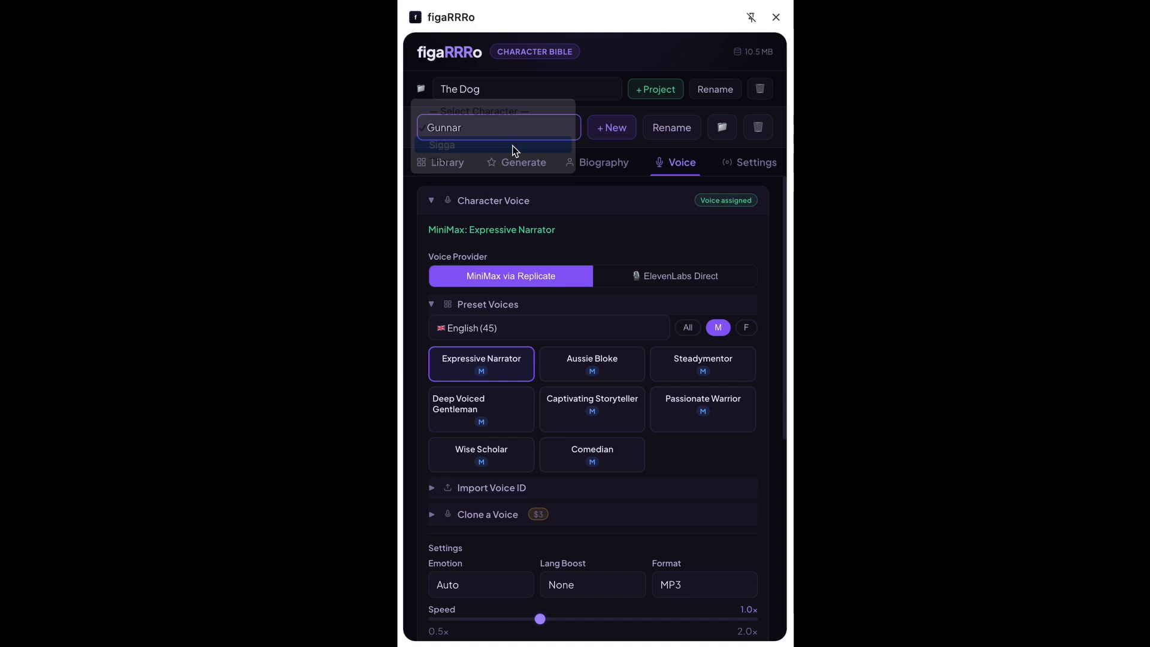
Switch to Sigga, filter the preset voices to female, assign her the Whispering Girl voice and save the assignment.
left_click(513, 147)
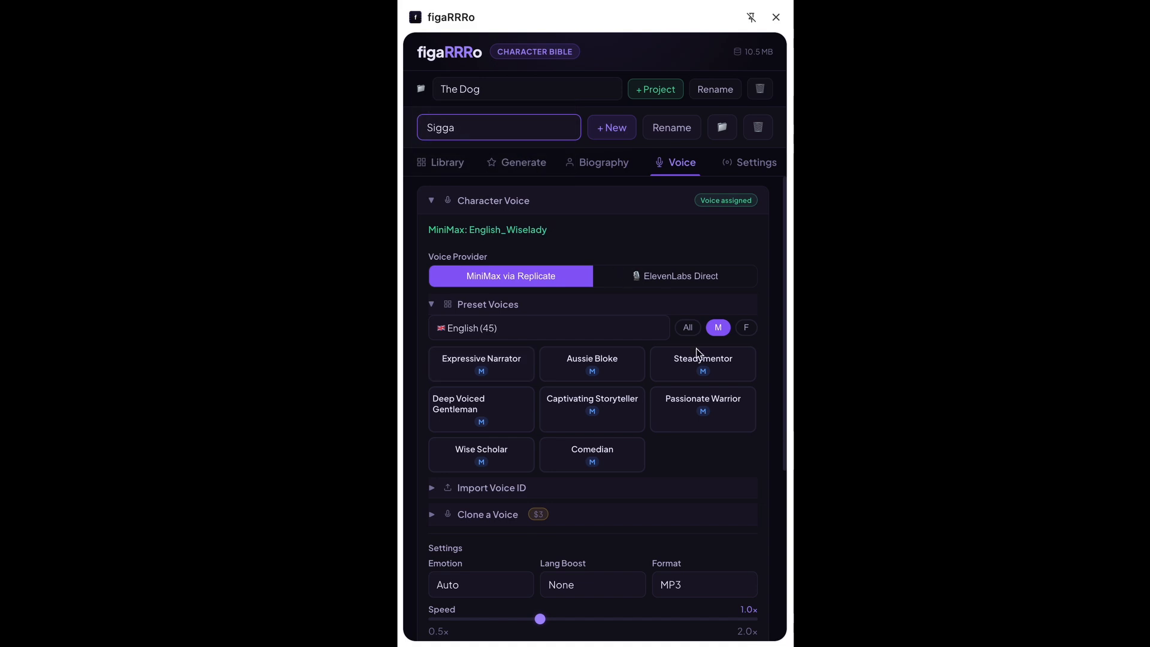
left_click(746, 327)
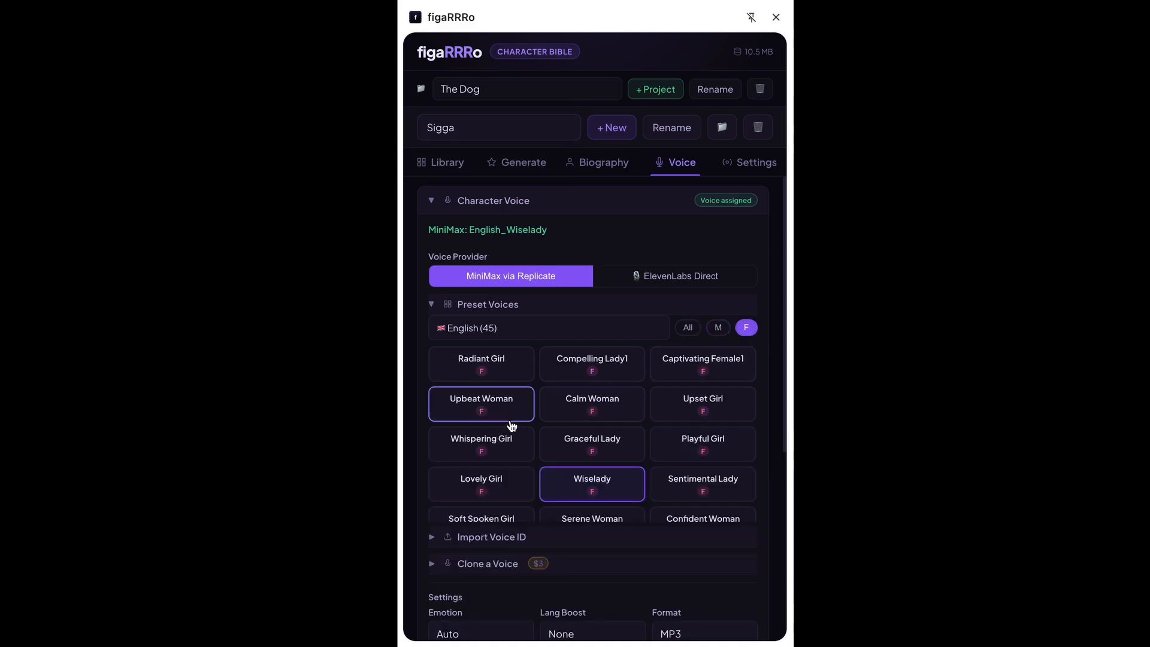
left_click(493, 443)
scroll(488, 447, "down", 4)
scroll(413, 464, "down", 4)
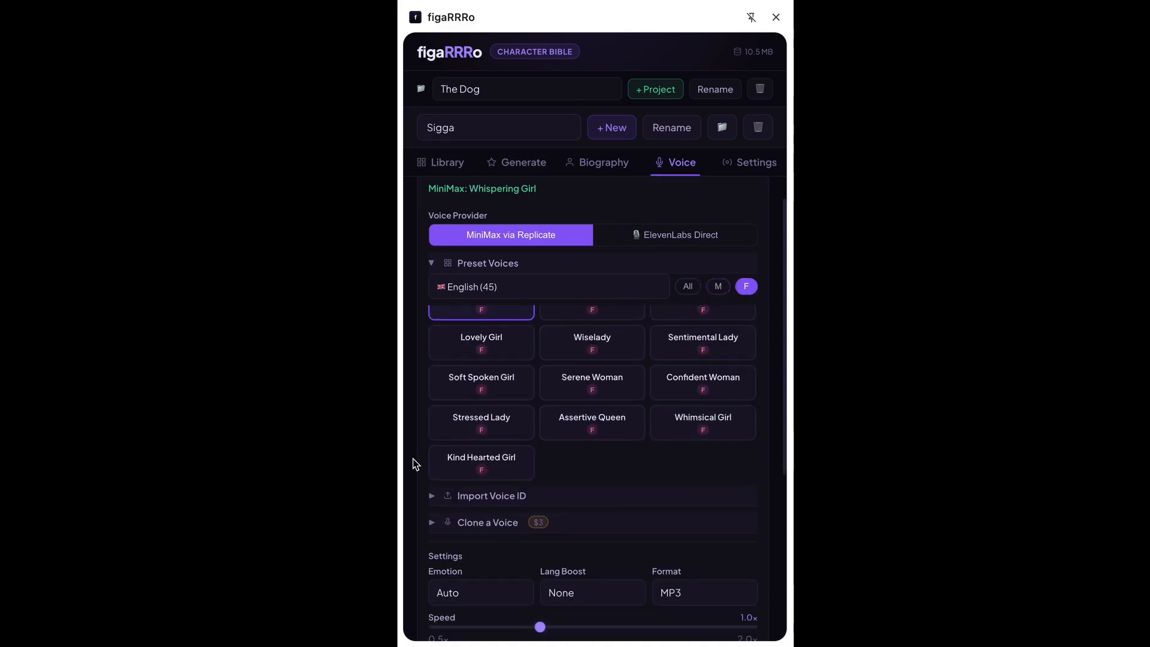
left_click(439, 511)
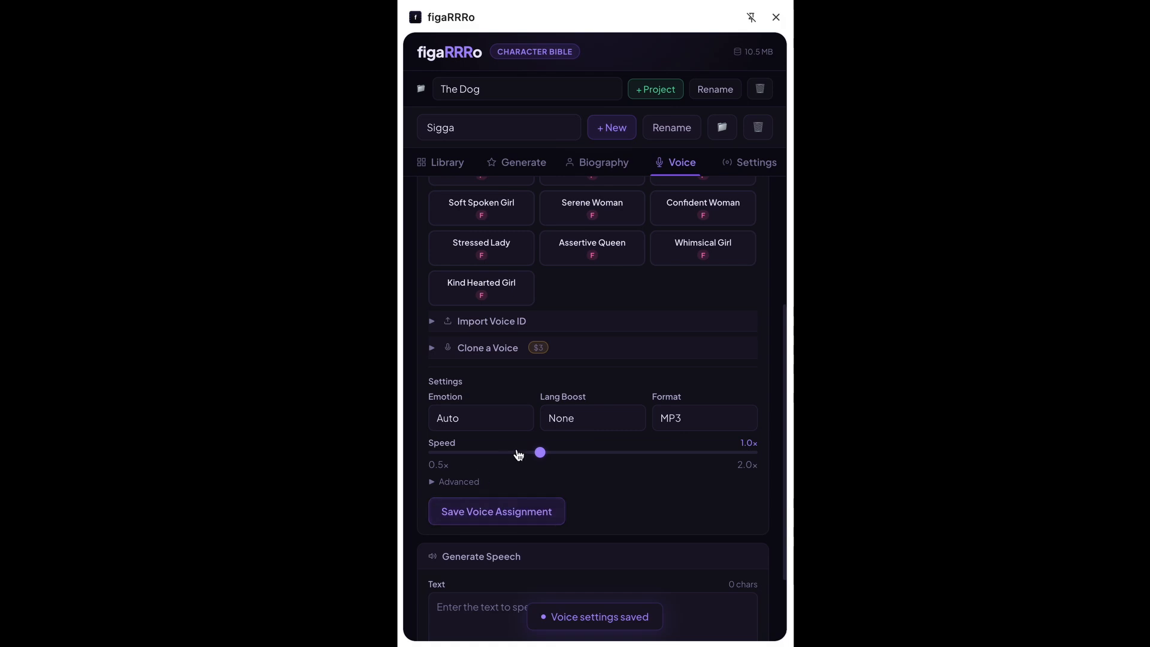
scroll(516, 452, "up", 4)
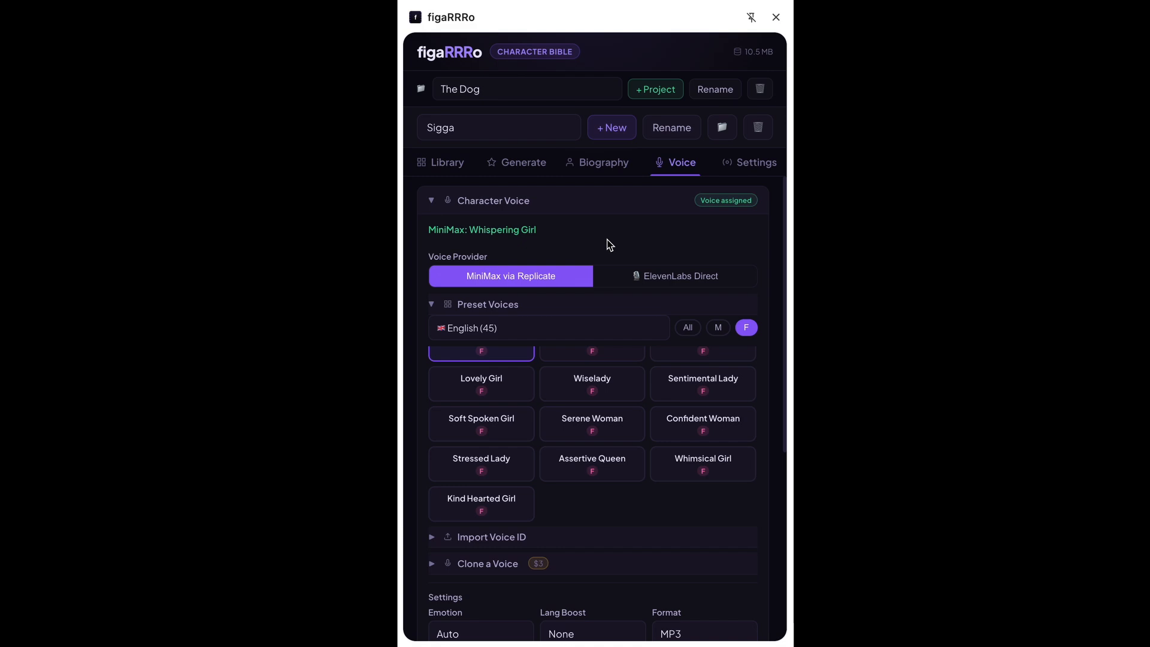
left_click(446, 162)
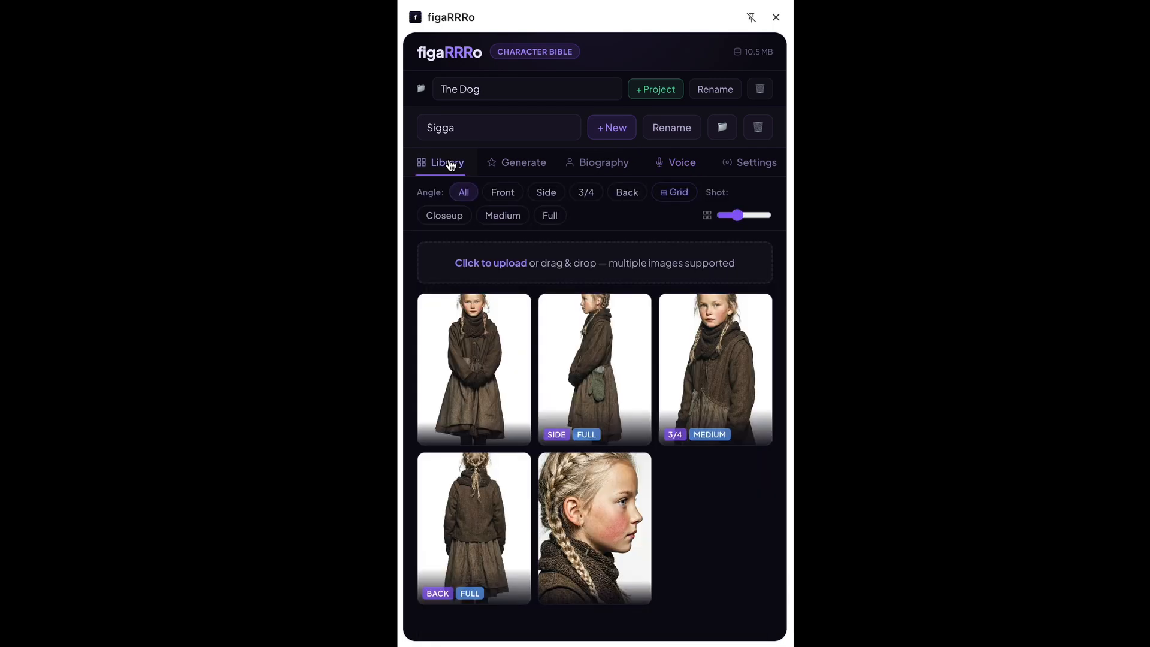
left_click(601, 173)
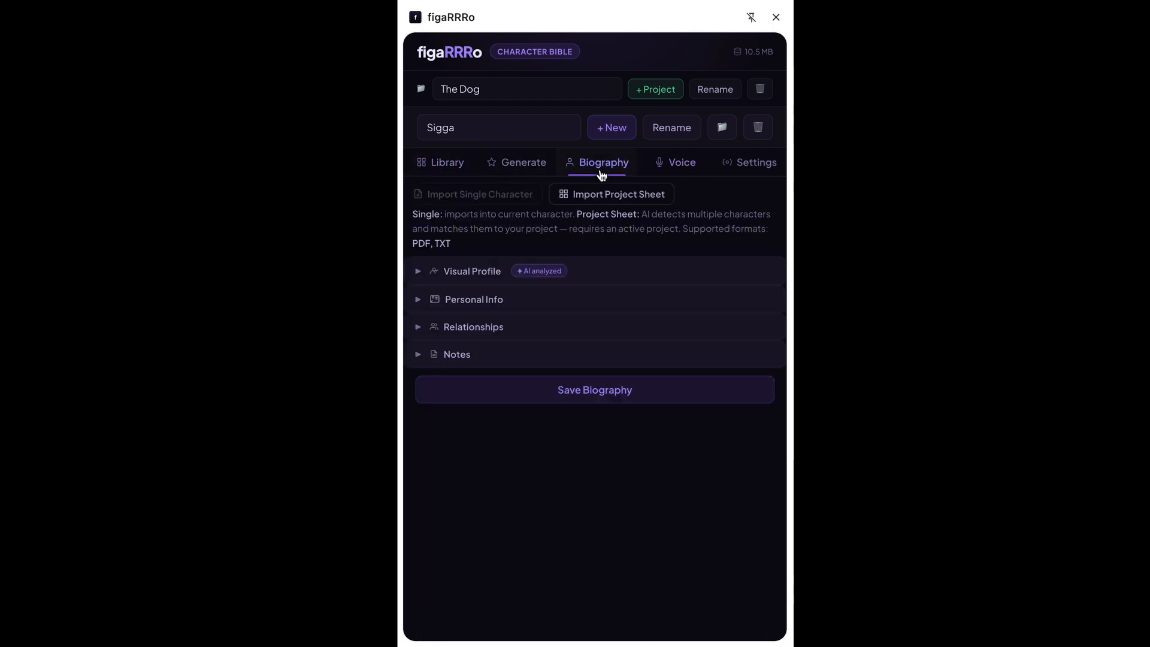
left_click(683, 172)
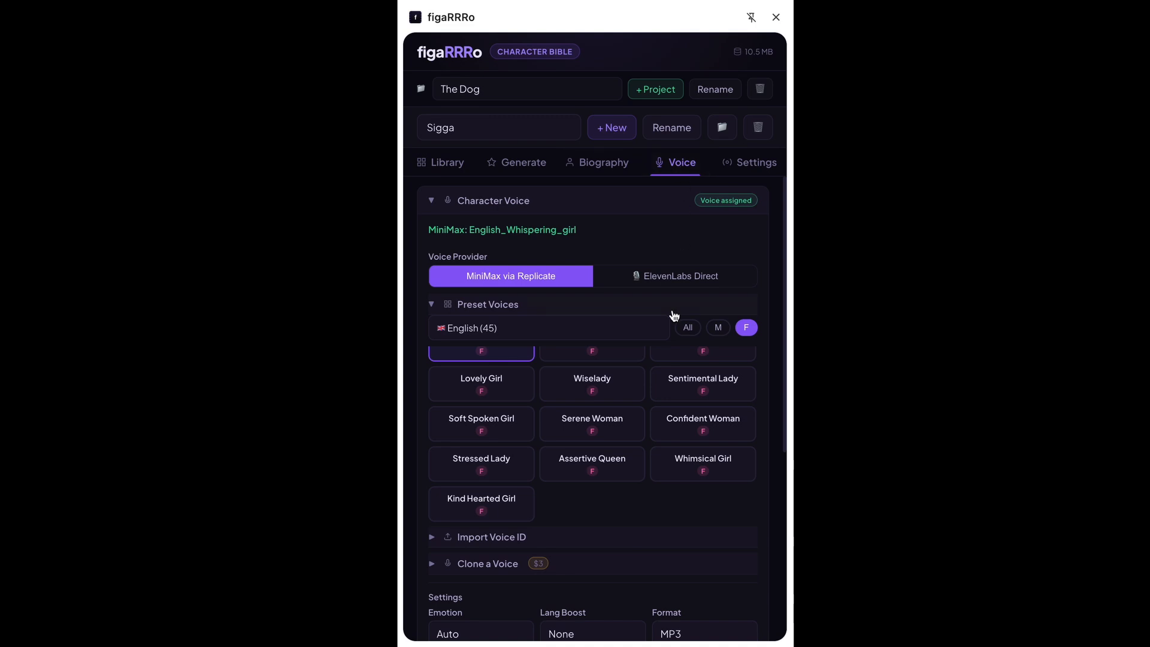
left_click(430, 306)
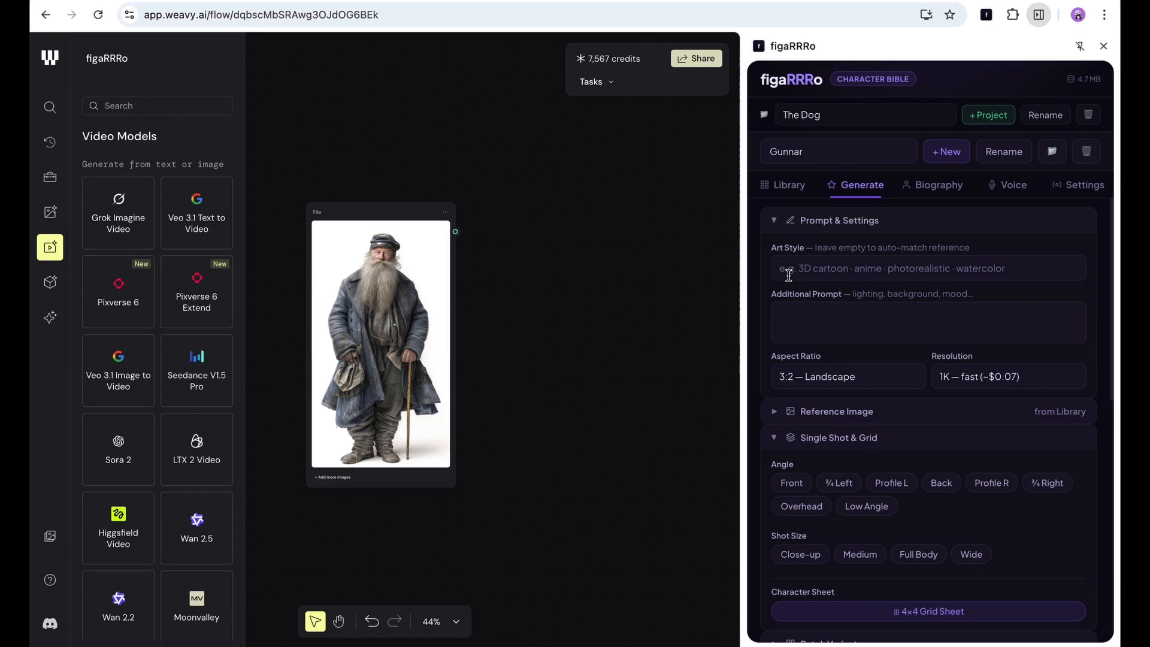
Set Gunnar's image generation to the 9:16 — Vertical aspect ratio, keep 1K — fast resolution, and reveal his reference image.
left_click(797, 382)
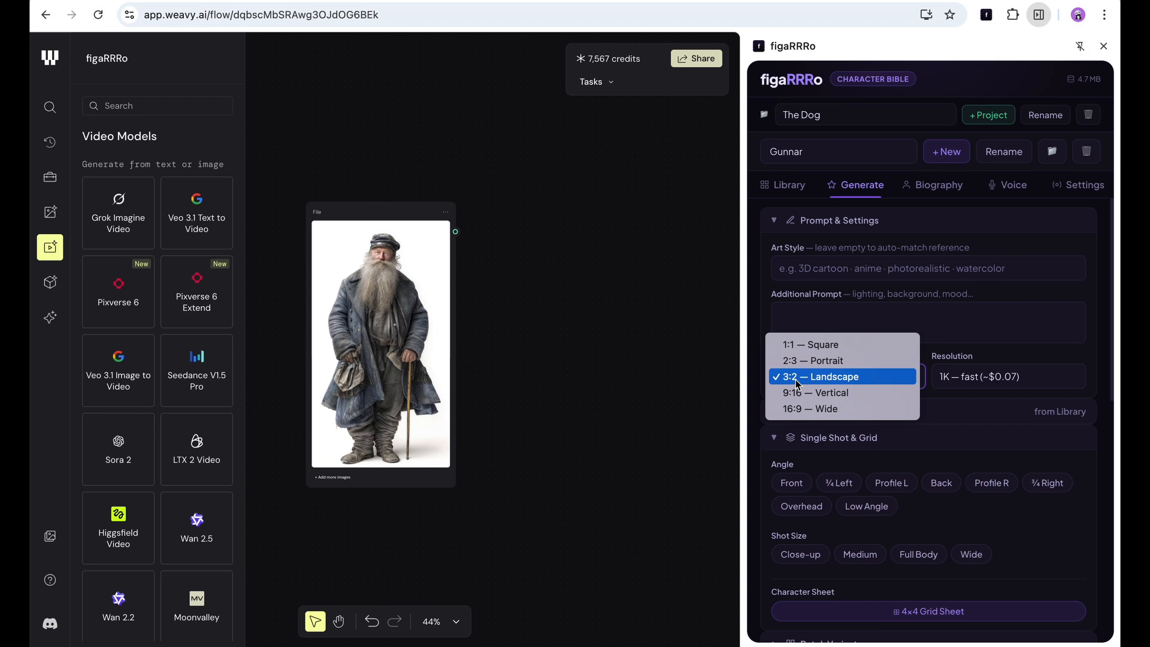
left_click(799, 394)
left_click(1002, 381)
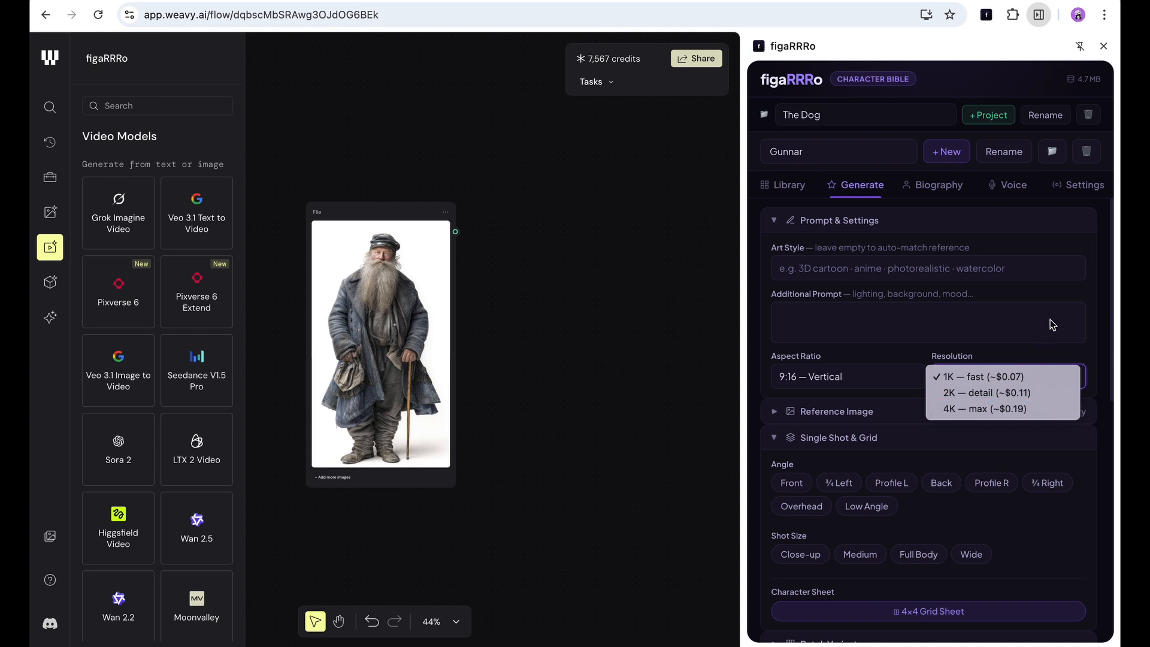
left_click(1093, 332)
left_click(777, 411)
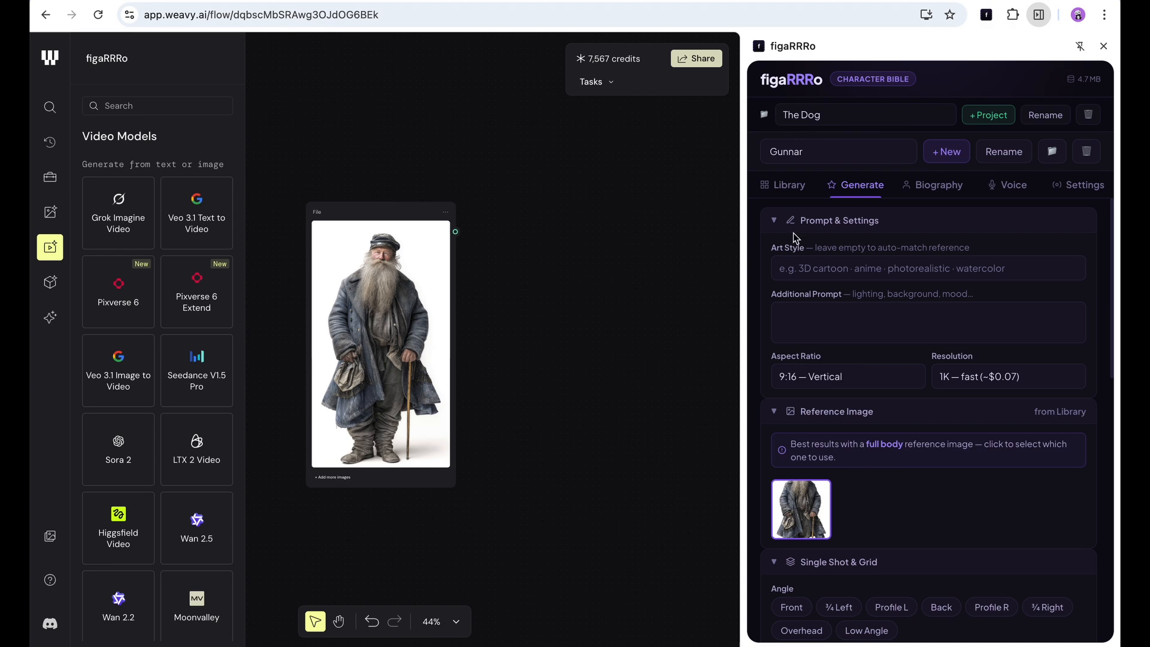
left_click(774, 223)
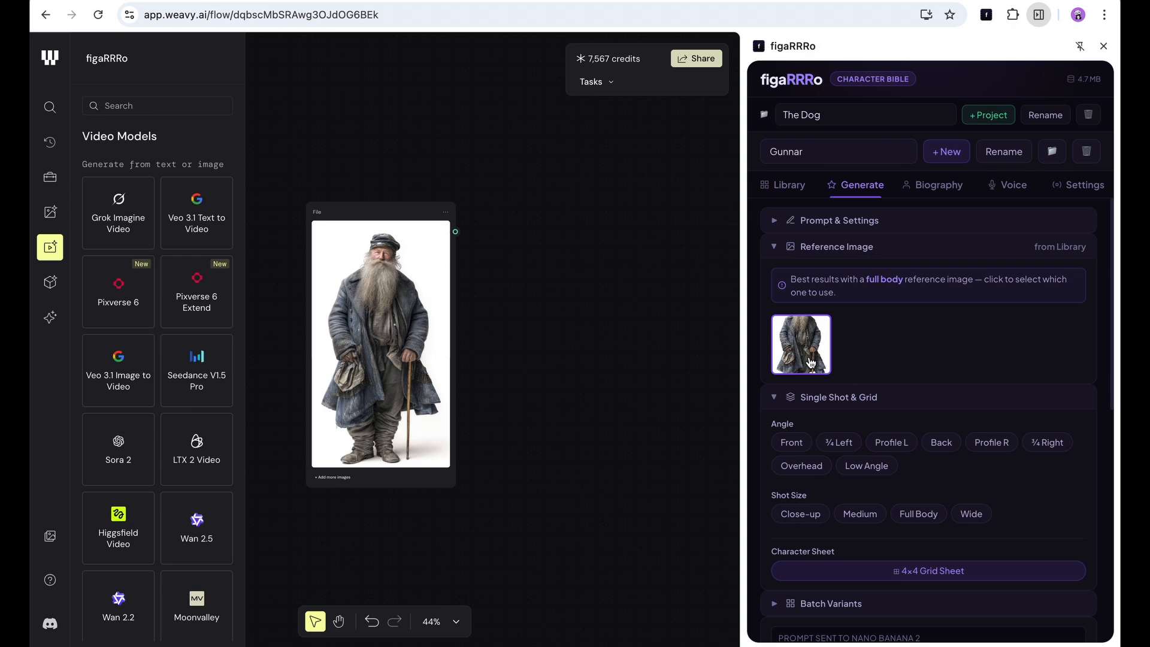
View Gunnar's full-body front image from his library at full size, then return to image generation.
left_click(789, 188)
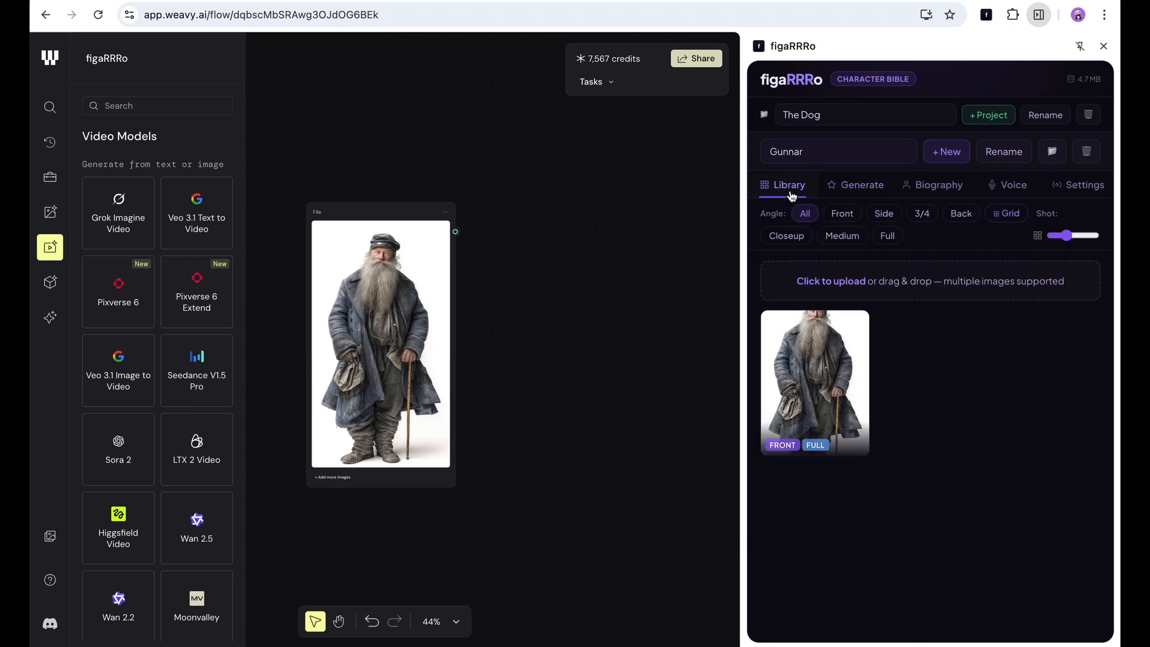
left_click(803, 361)
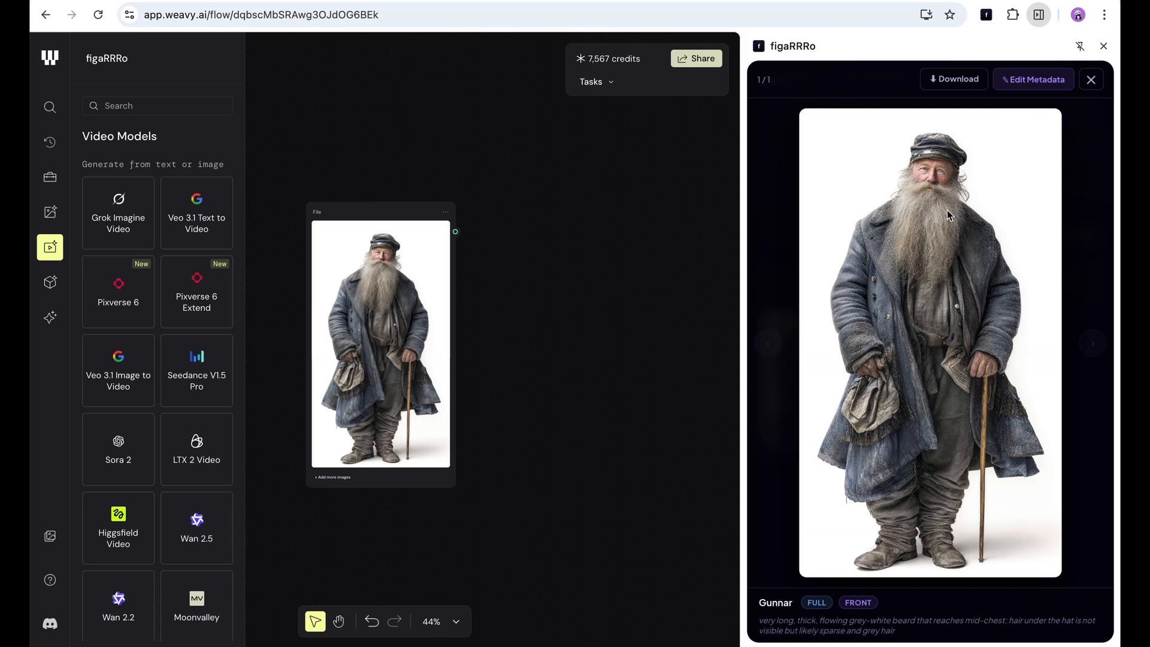
left_click(1090, 79)
left_click(858, 185)
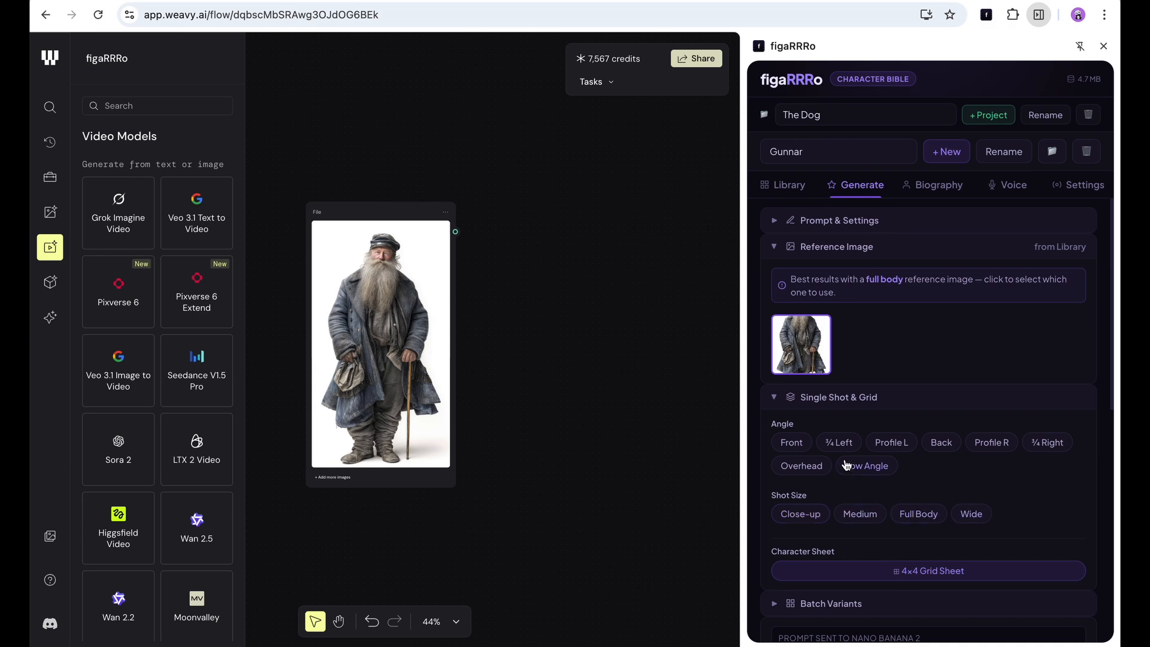
Generate a Profile L, Full Body shot of Gunnar with Nano Banana 2 and view the resulting image.
left_click(891, 446)
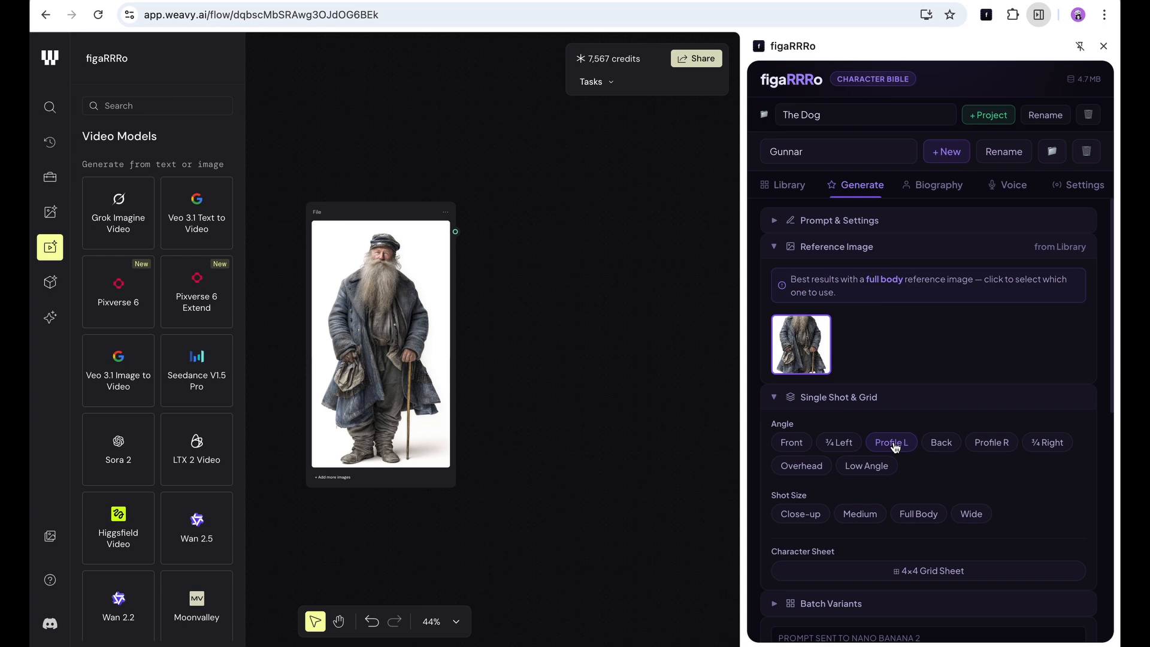
left_click(918, 517)
scroll(1052, 503, "down", 2)
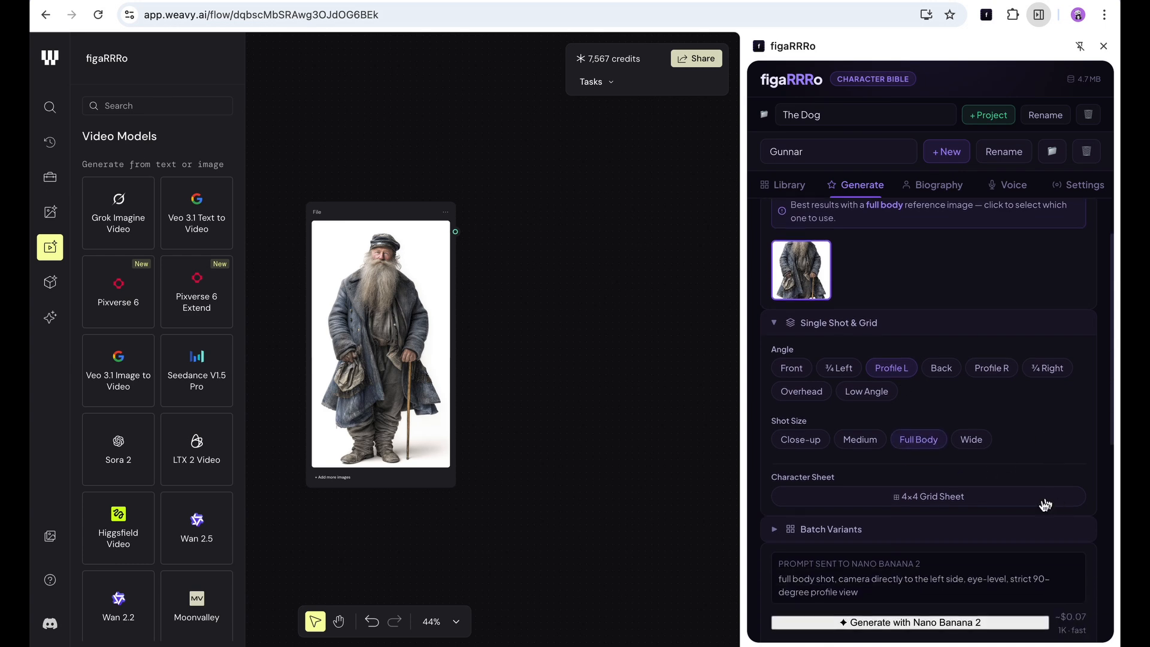
left_click(907, 622)
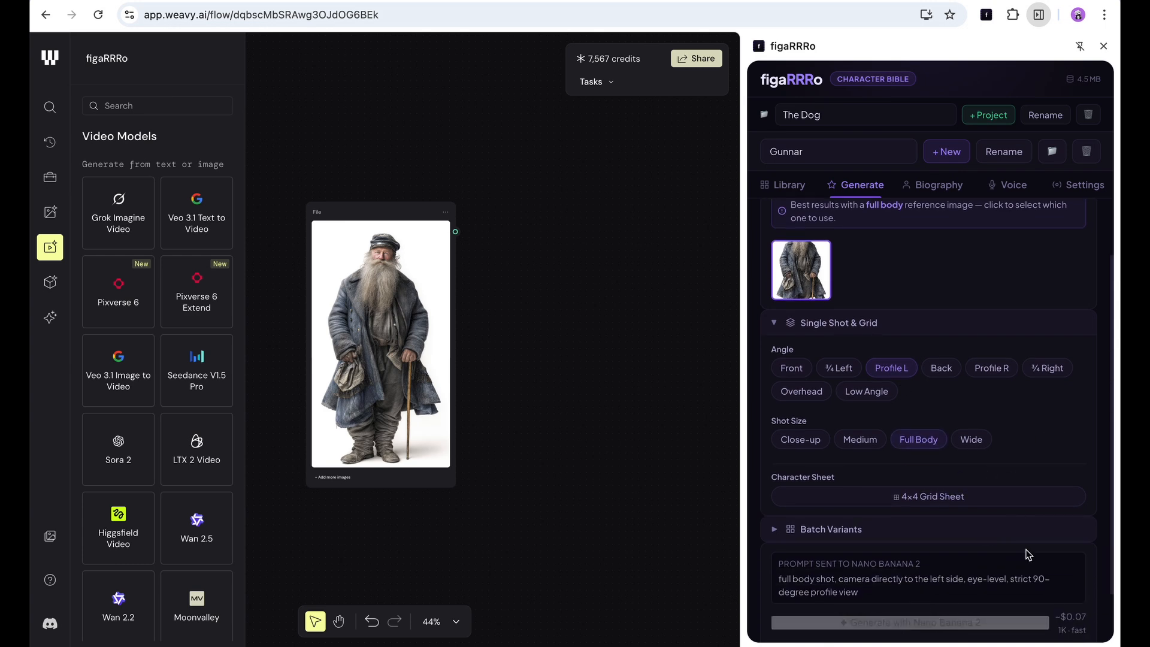
scroll(1028, 554, "down", 1)
scroll(1029, 554, "down", 1)
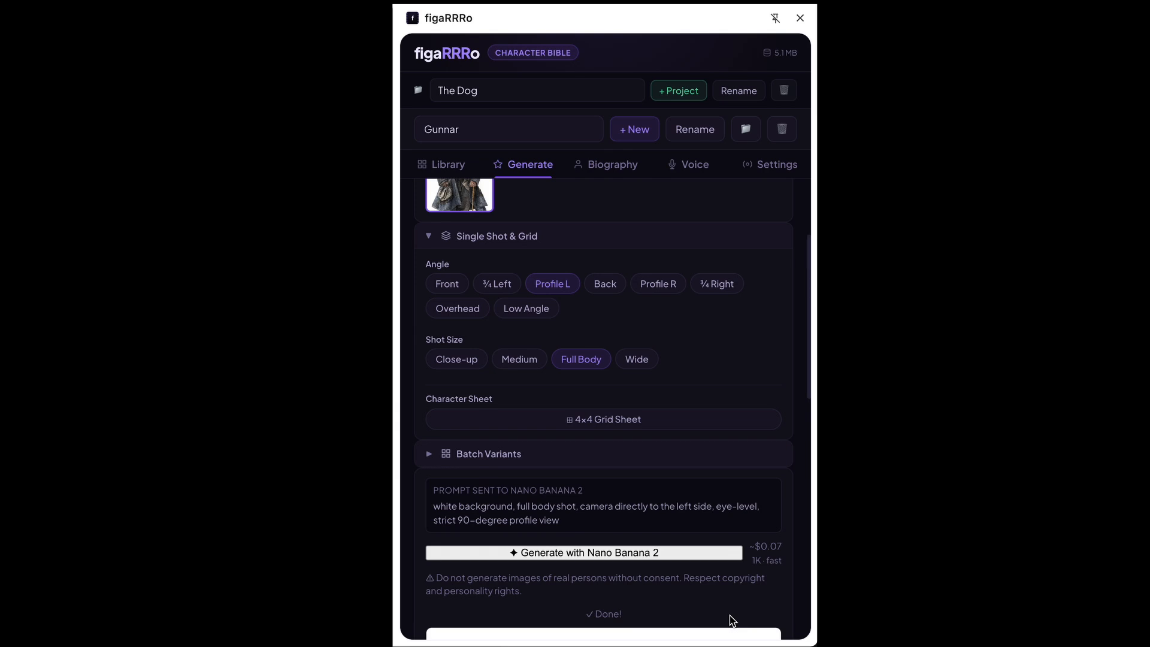
scroll(729, 616, "down", 9)
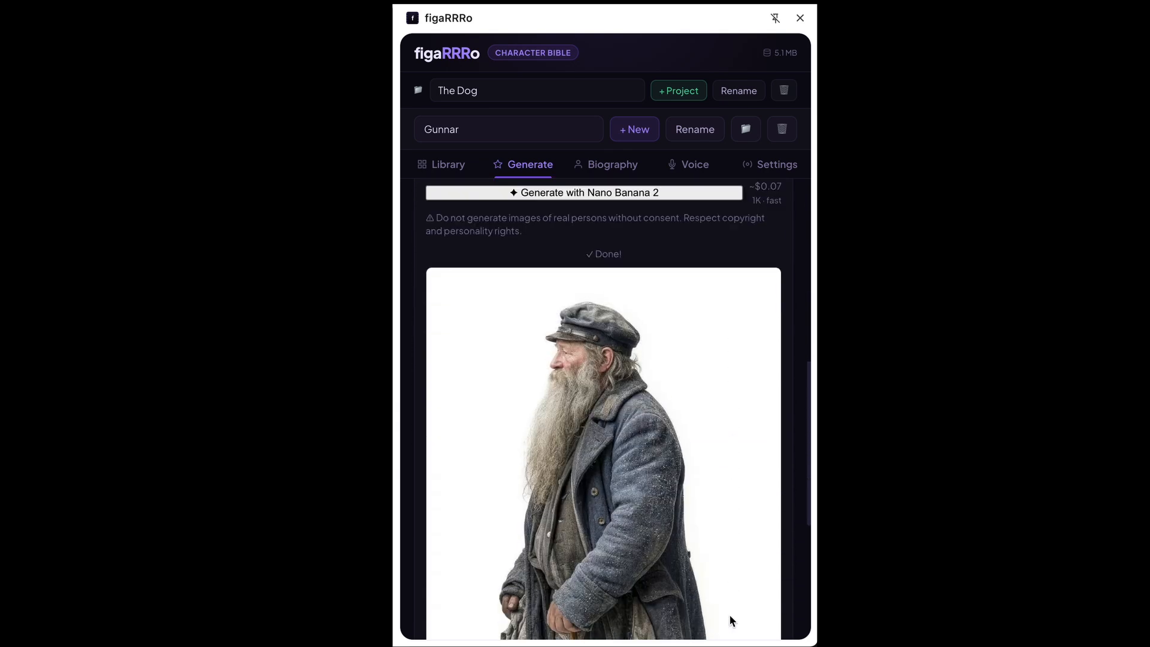
scroll(729, 616, "down", 2)
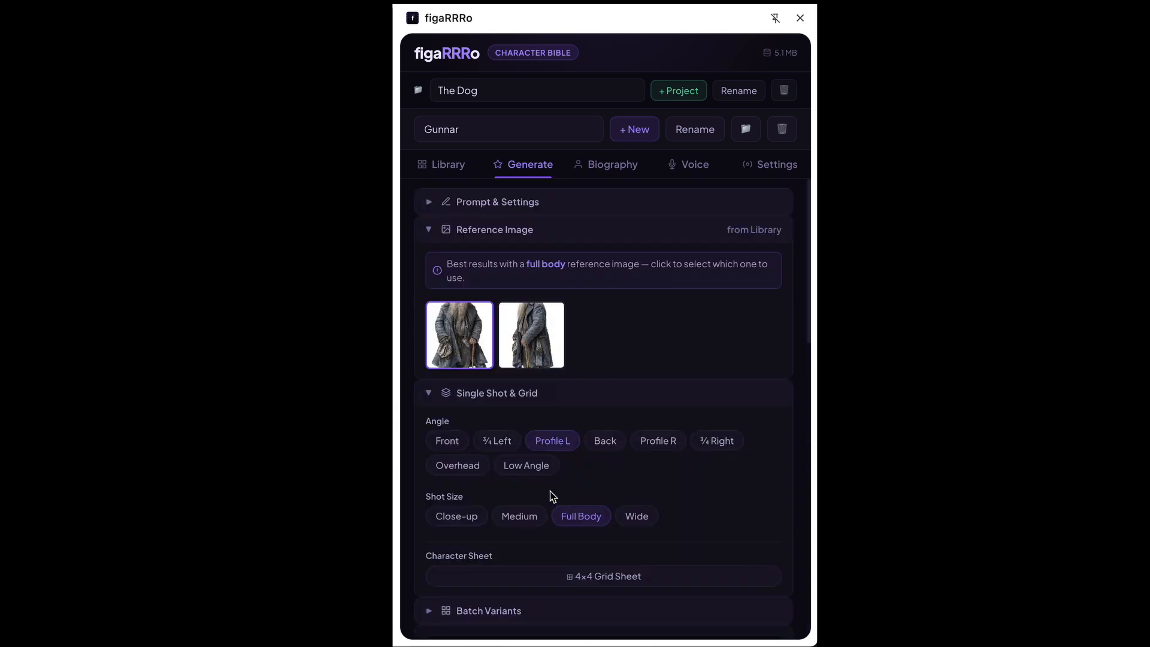
Generate a 4×4 Grid Sheet of Gunnar with Nano Banana 2 and check the character sheet in his library.
scroll(576, 477, "down", 2)
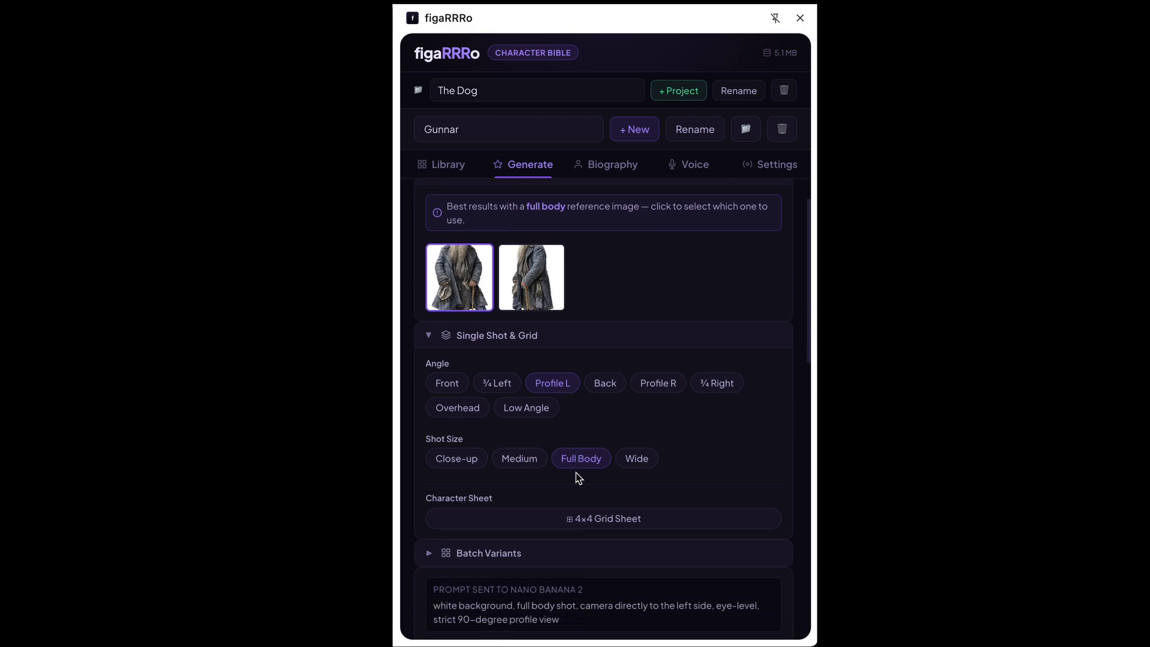
left_click(585, 451)
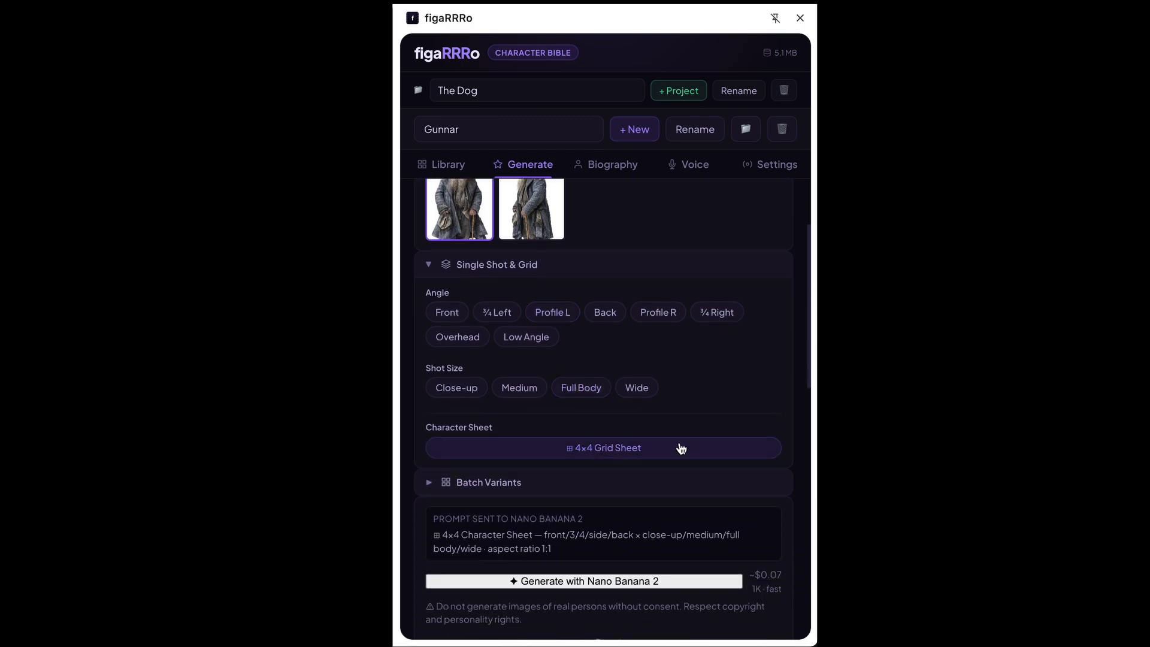
left_click(685, 582)
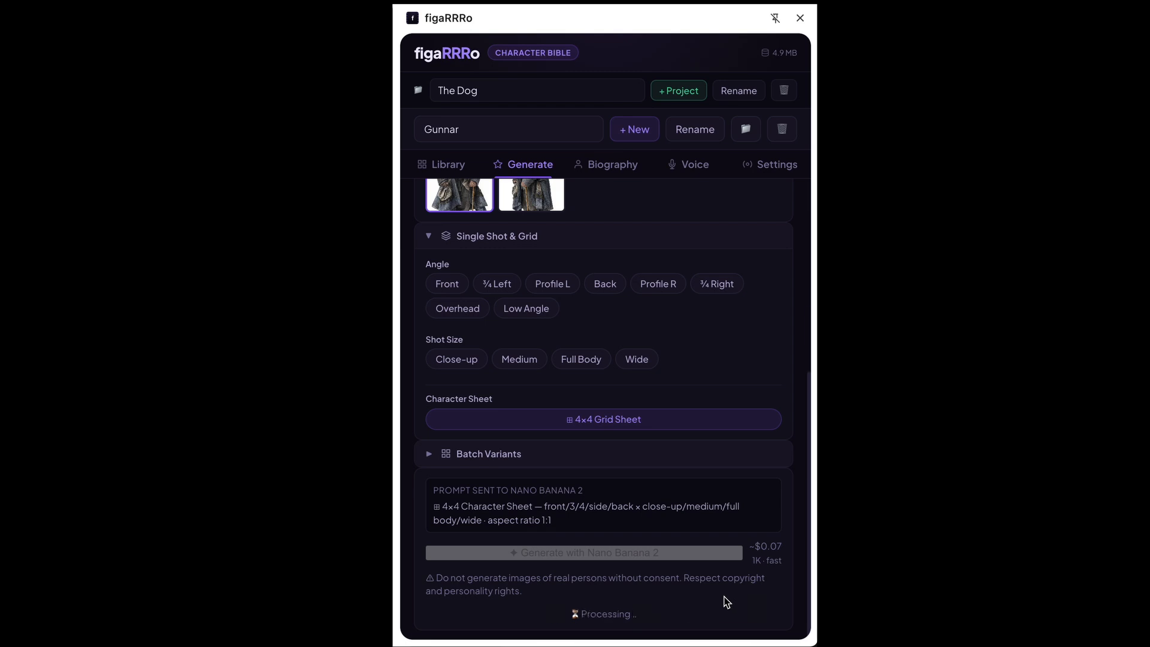
scroll(724, 596, "down", 6)
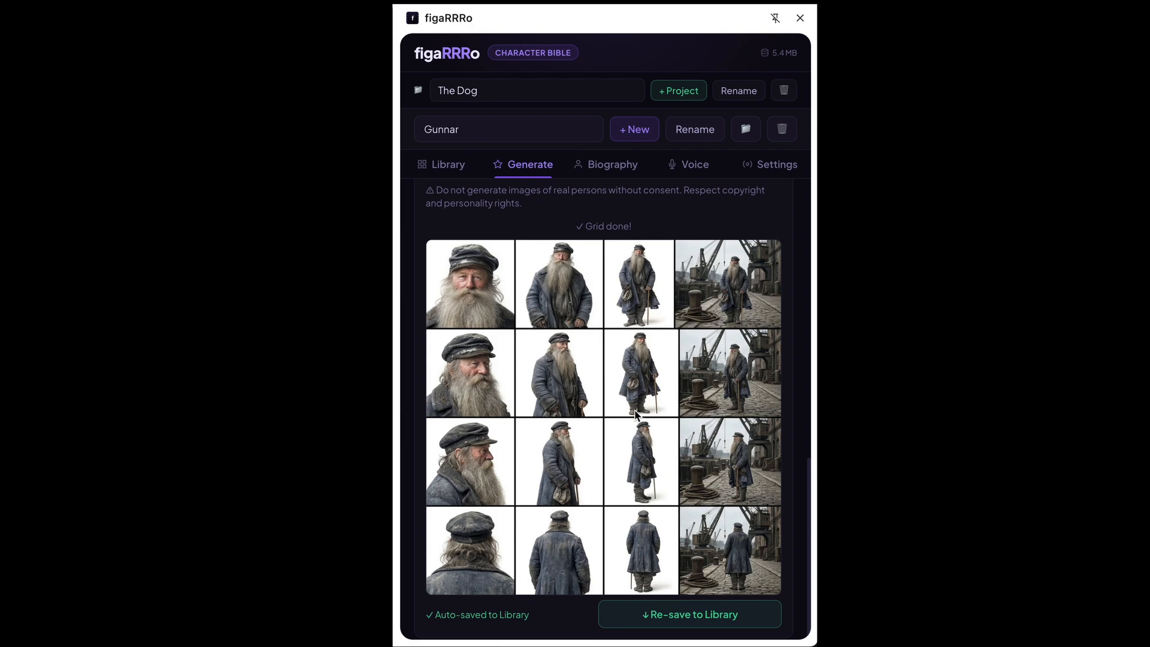
left_click(455, 164)
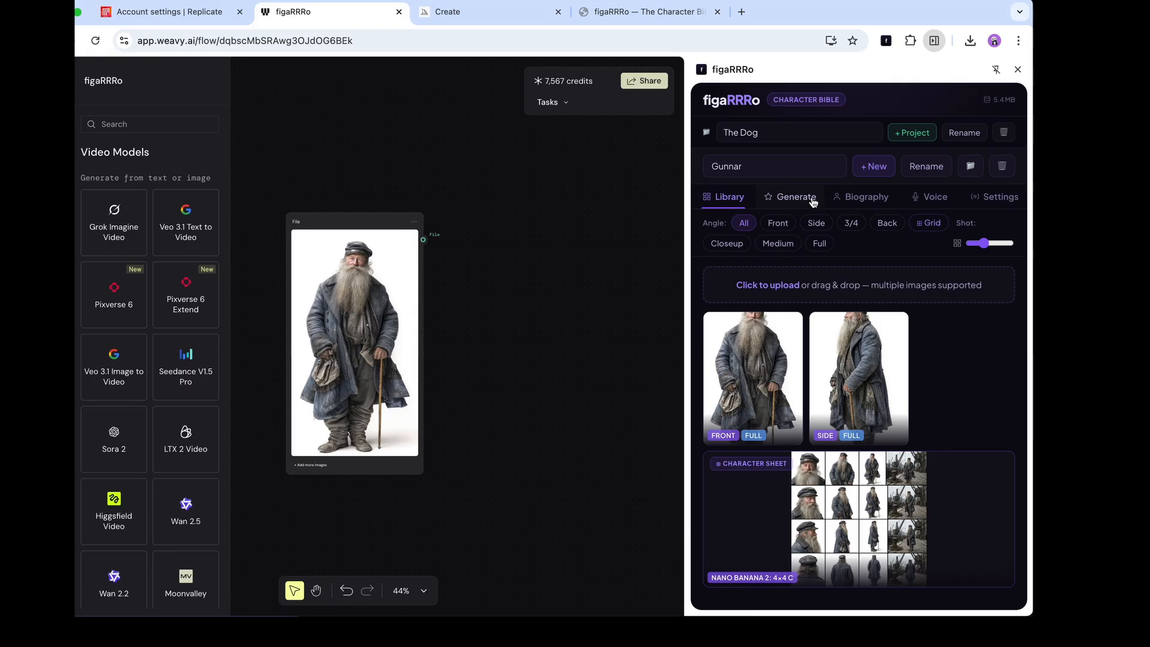
left_click(528, 164)
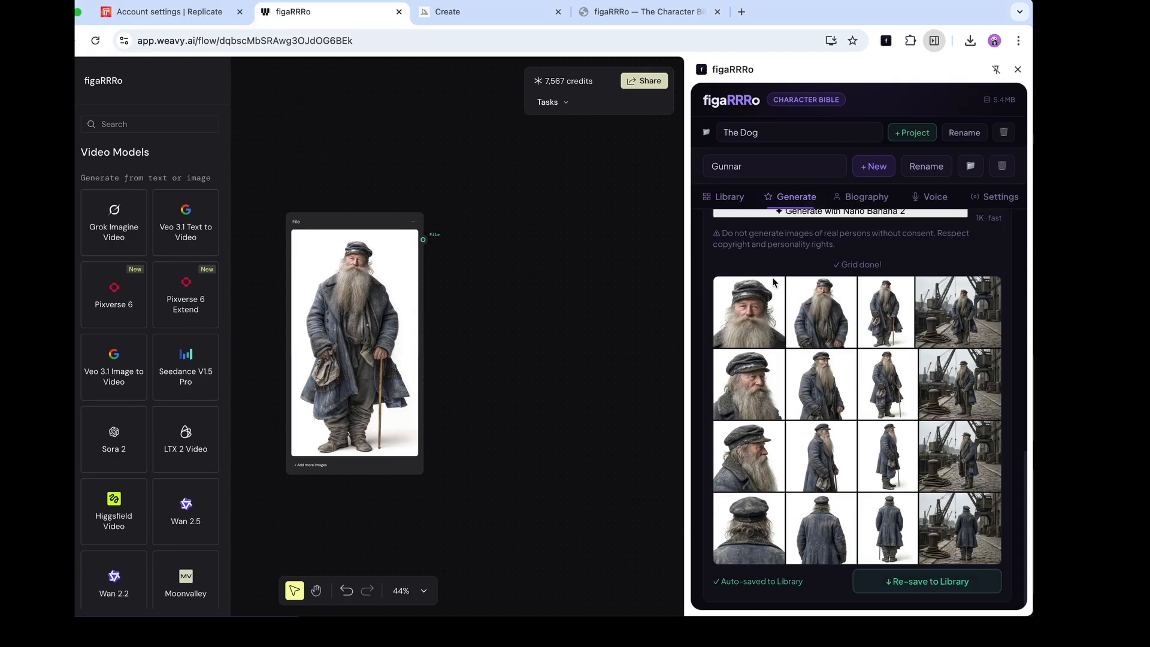
Collapse Gunnar's single-shot options, reveal the batch variants, and try selecting only the missing ones before clearing the selection.
scroll(726, 304, "up", 2)
scroll(727, 303, "up", 5)
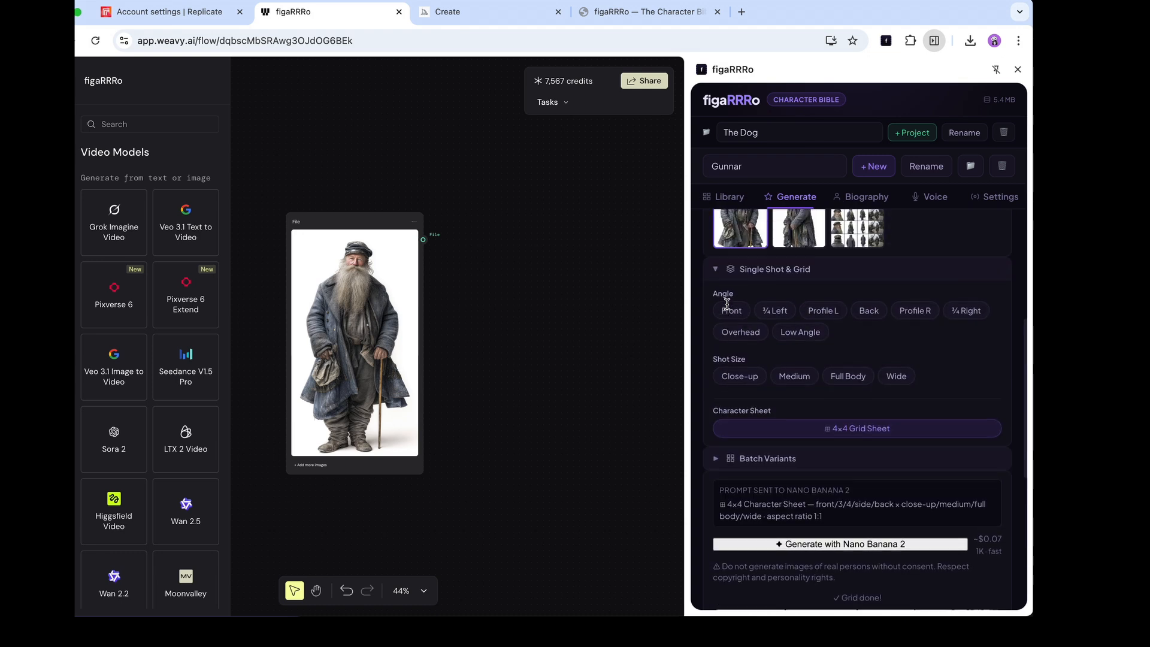
left_click(716, 317)
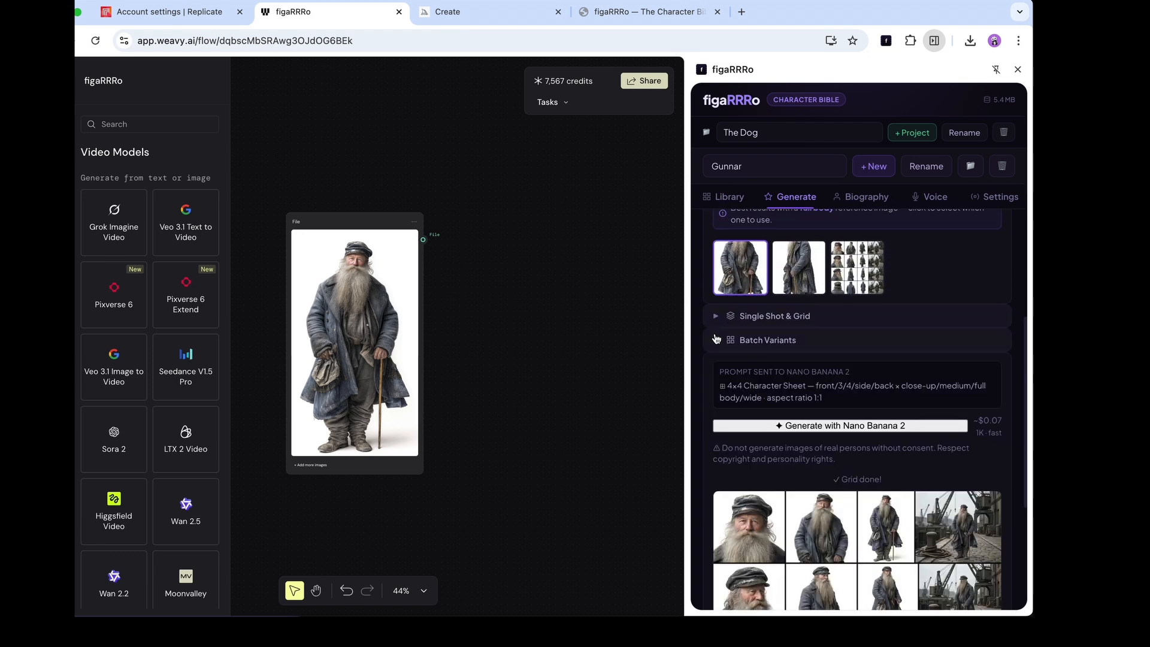
left_click(716, 342)
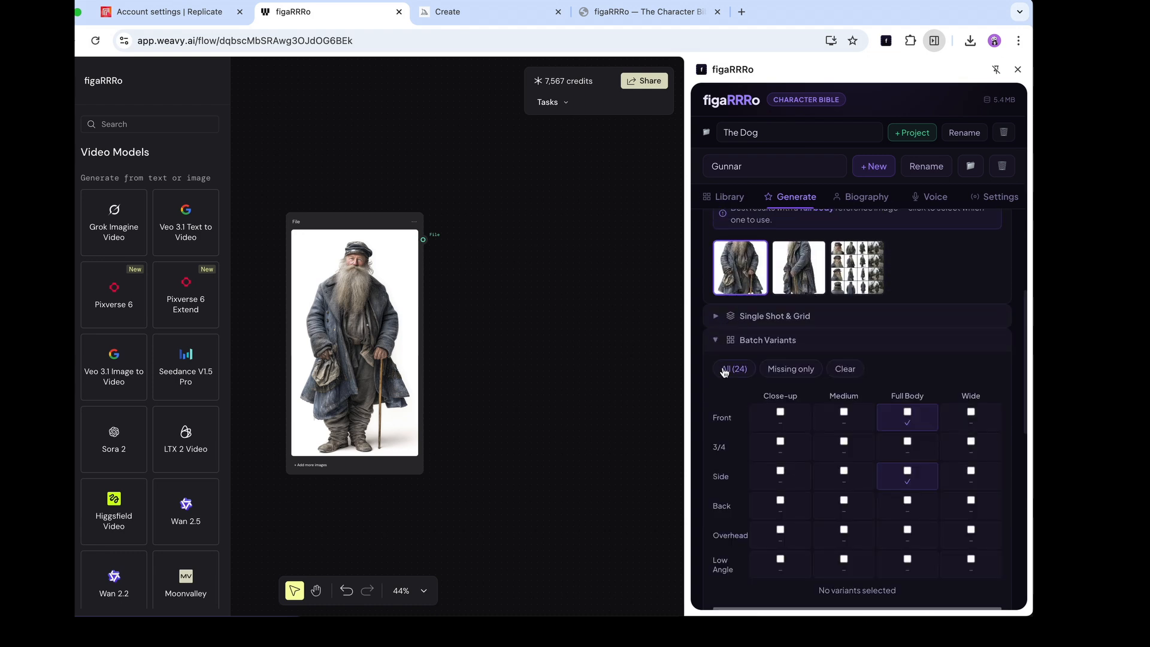
scroll(727, 367, "down", 1)
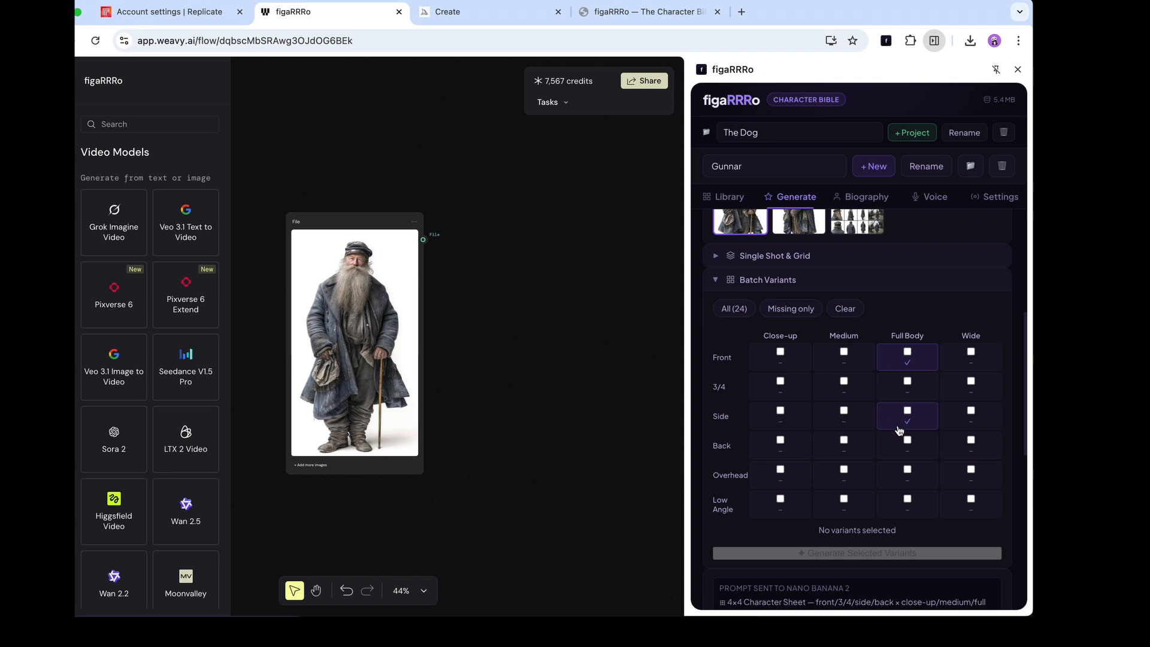
left_click(792, 309)
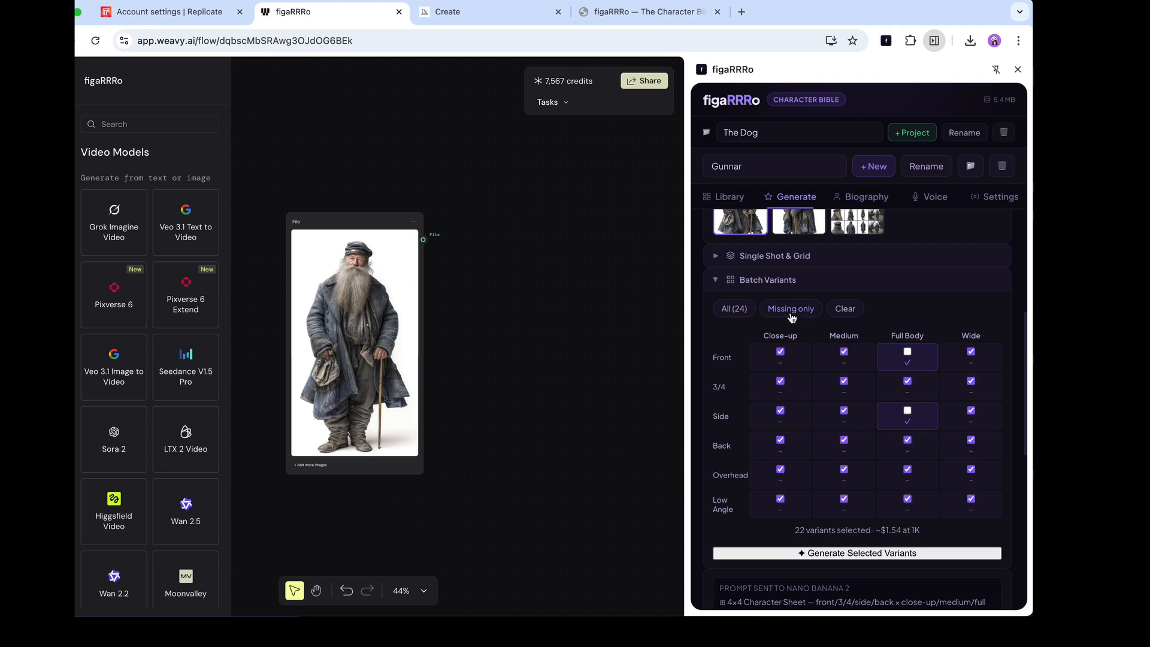
left_click(847, 311)
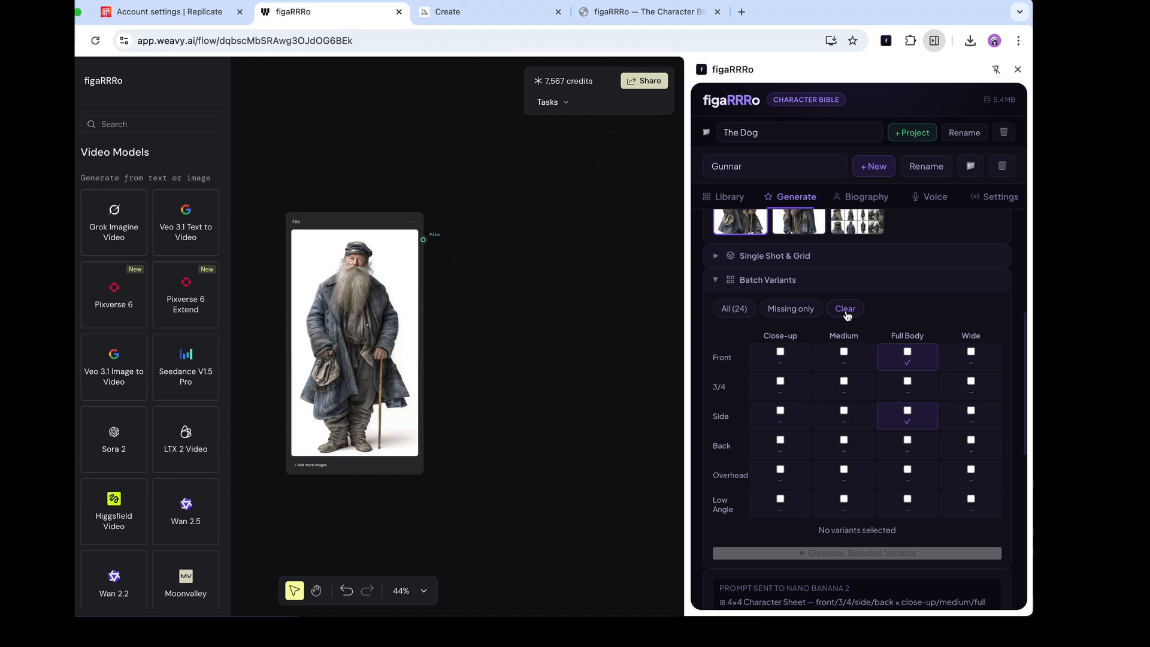
Generate a batch of Gunnar's Front Close-up, 3/4 Medium, Back Full Body, Overhead Close-up and Low Angle Full Body variants.
left_click(781, 353)
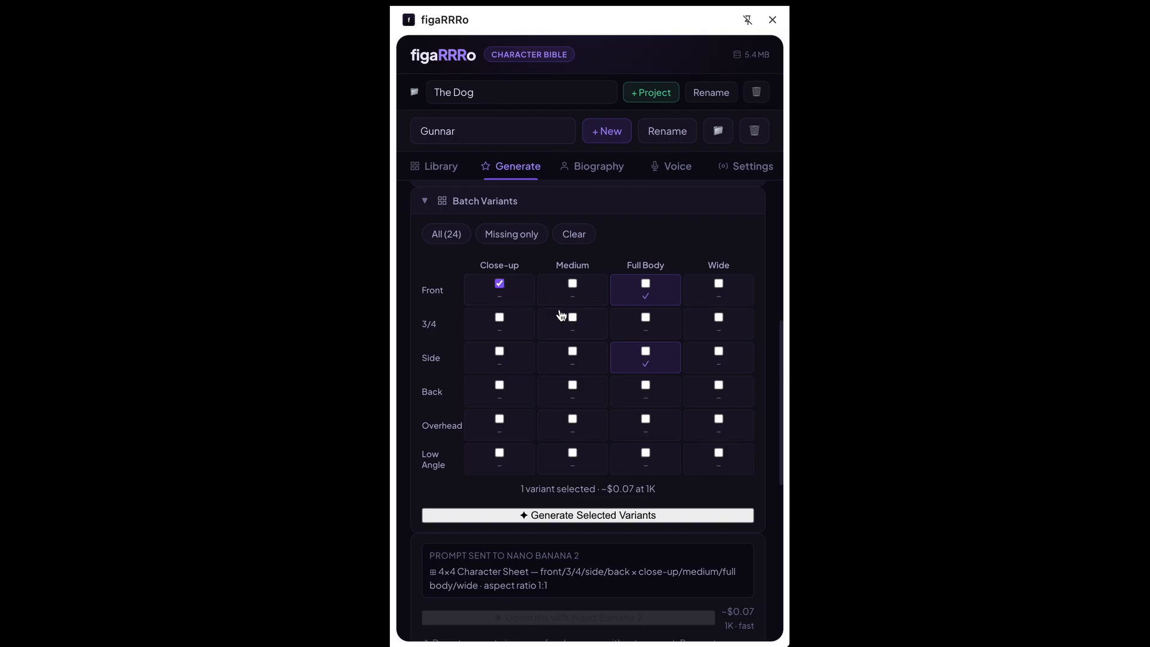
left_click(572, 318)
left_click(647, 386)
left_click(500, 420)
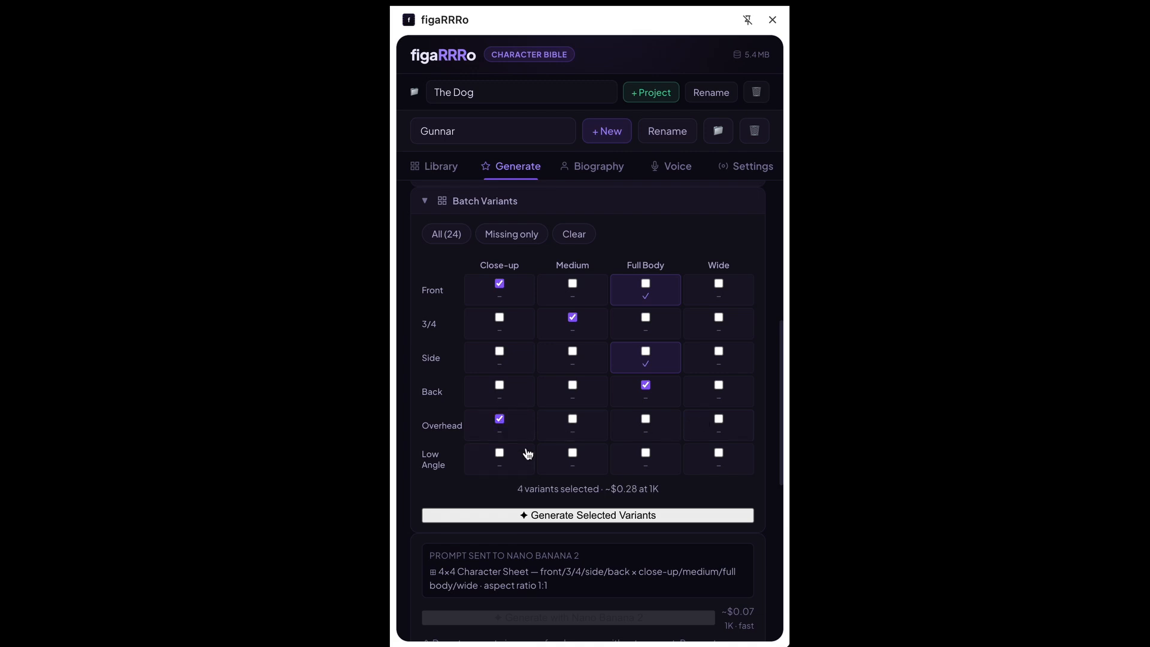
left_click(639, 456)
left_click(620, 519)
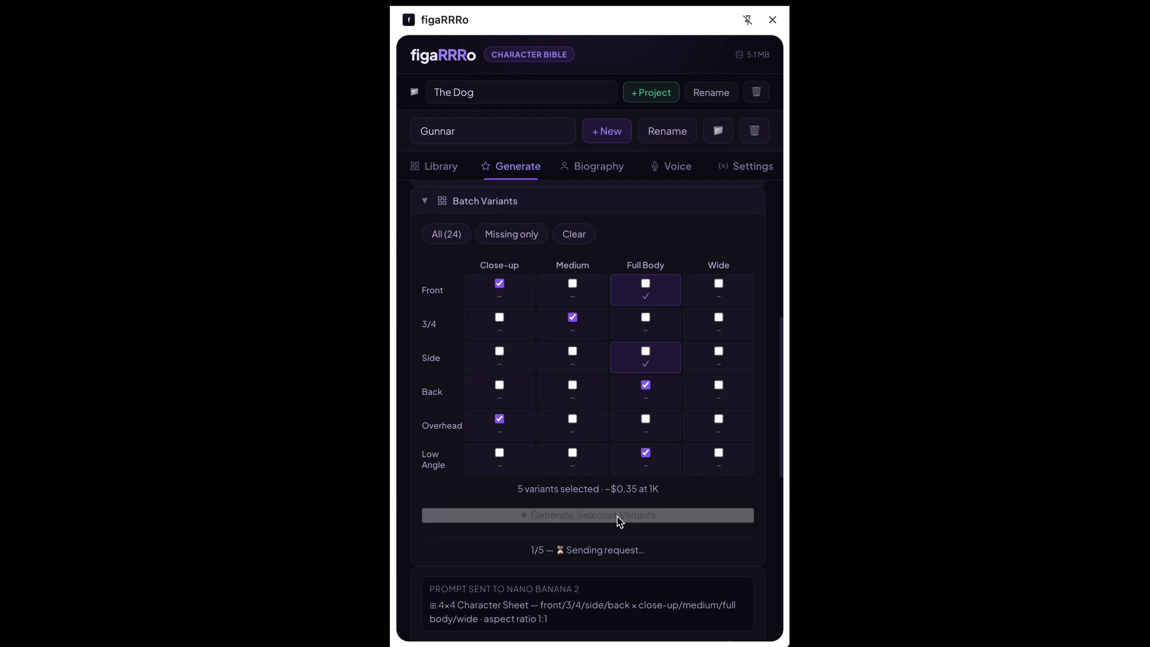
scroll(617, 517, "down", 2)
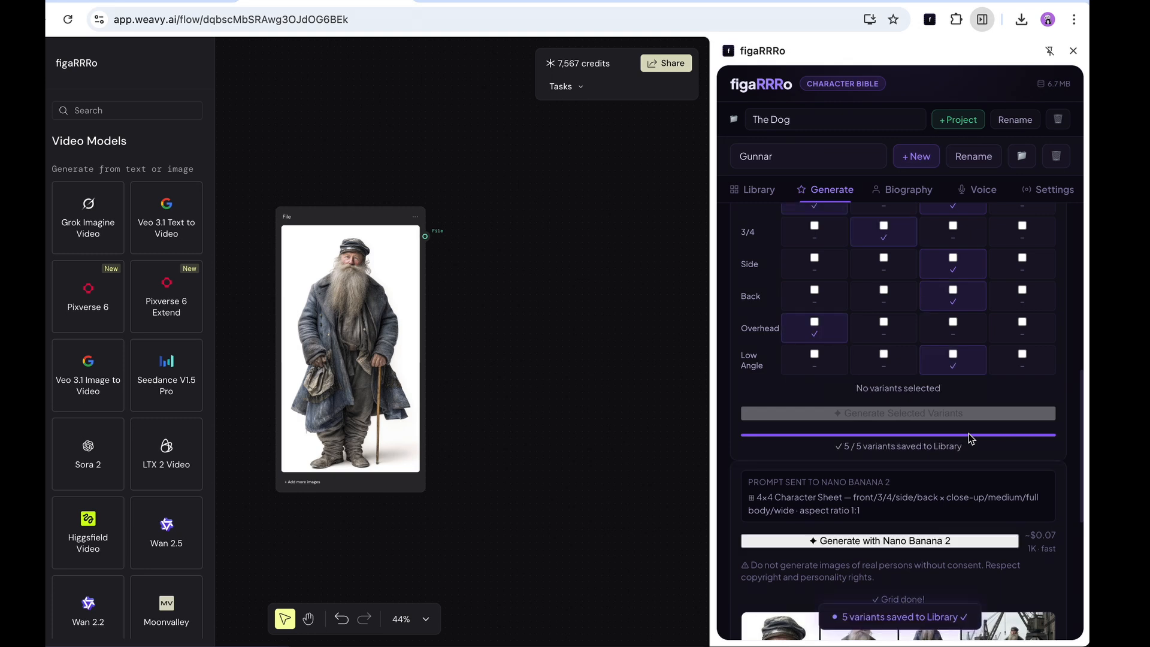
View Gunnar's five new variants at full size in his library, from the front close-up through the low-angle full body.
left_click(758, 190)
scroll(827, 307, "down", 2)
scroll(827, 306, "down", 5)
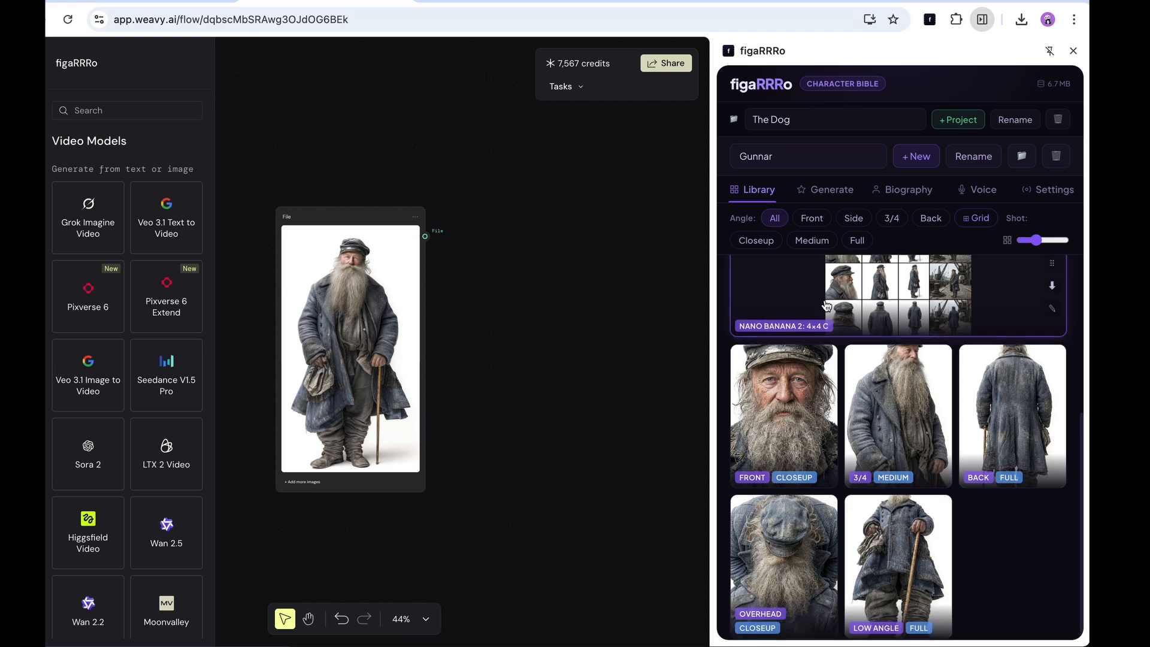
left_click(807, 388)
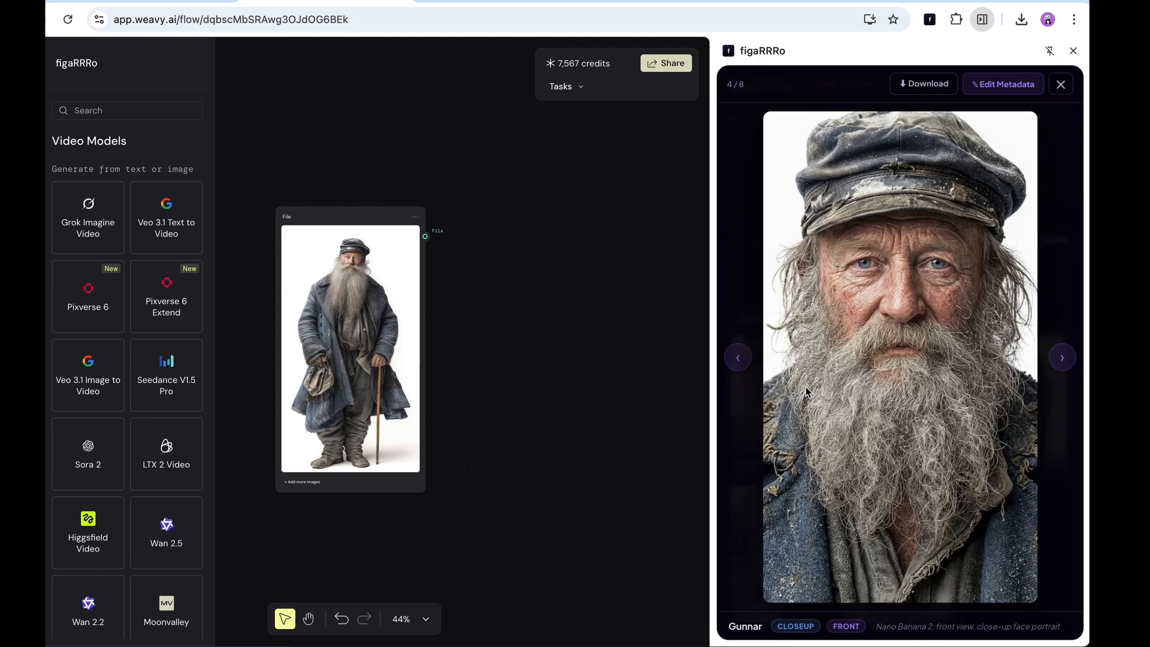
left_click(1061, 358)
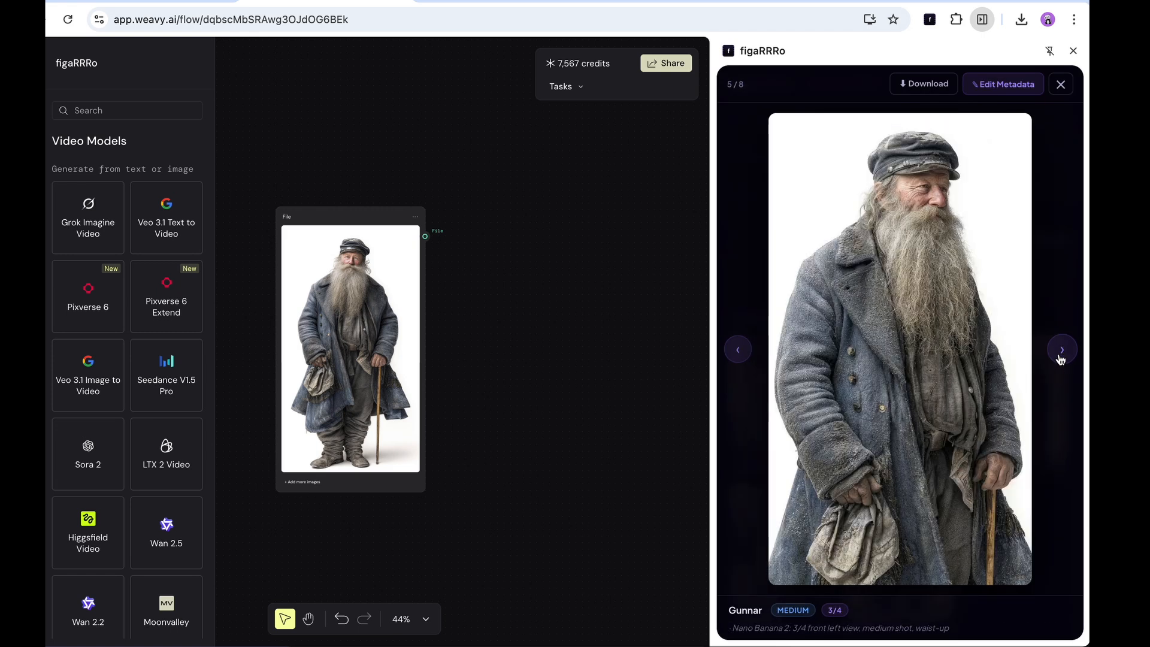
left_click(1061, 357)
left_click(1061, 358)
left_click(1061, 357)
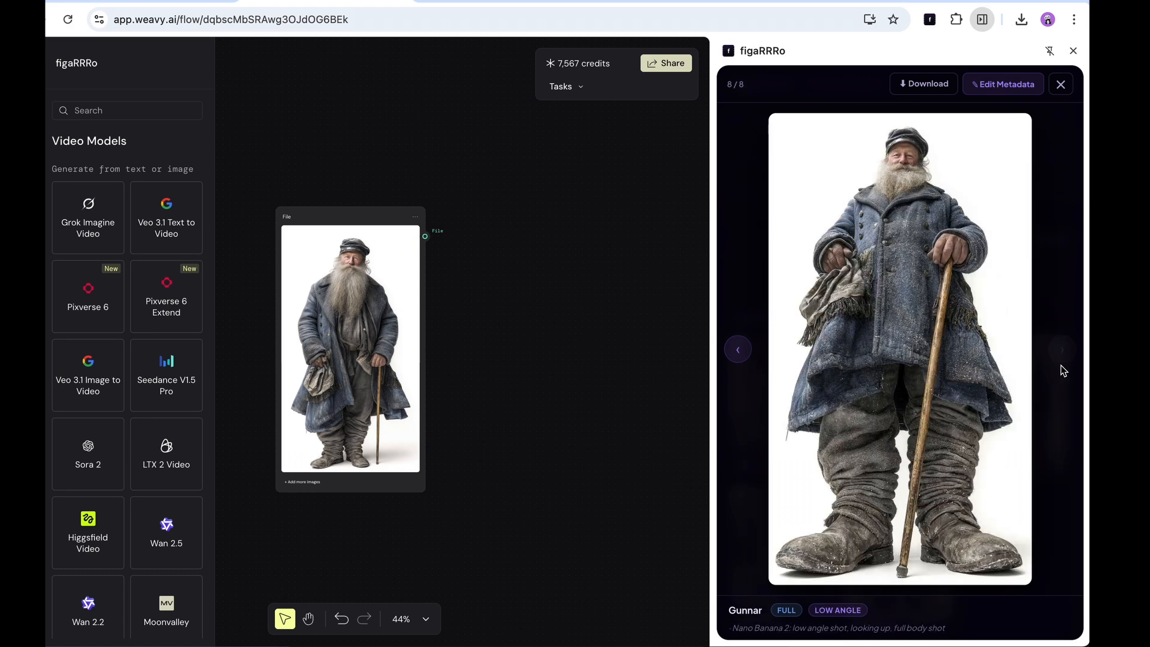
left_click(1061, 85)
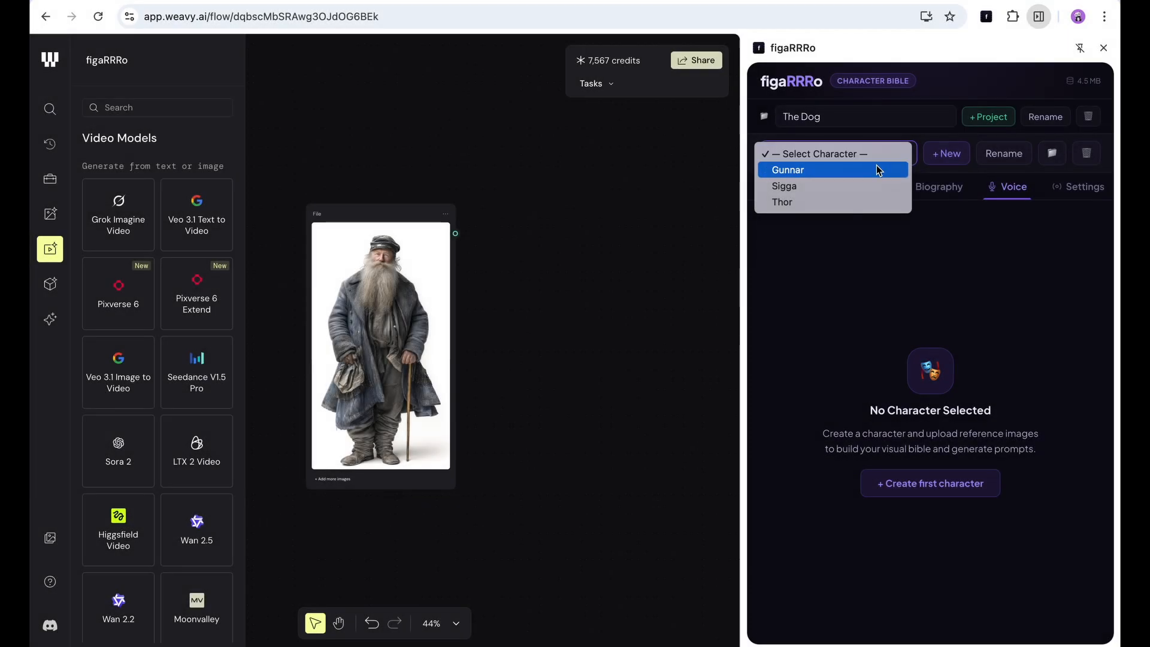
Select Gunnar in the voice settings, look at the ElevenLabs Direct options, and return to MiniMax via Replicate as provider.
left_click(876, 170)
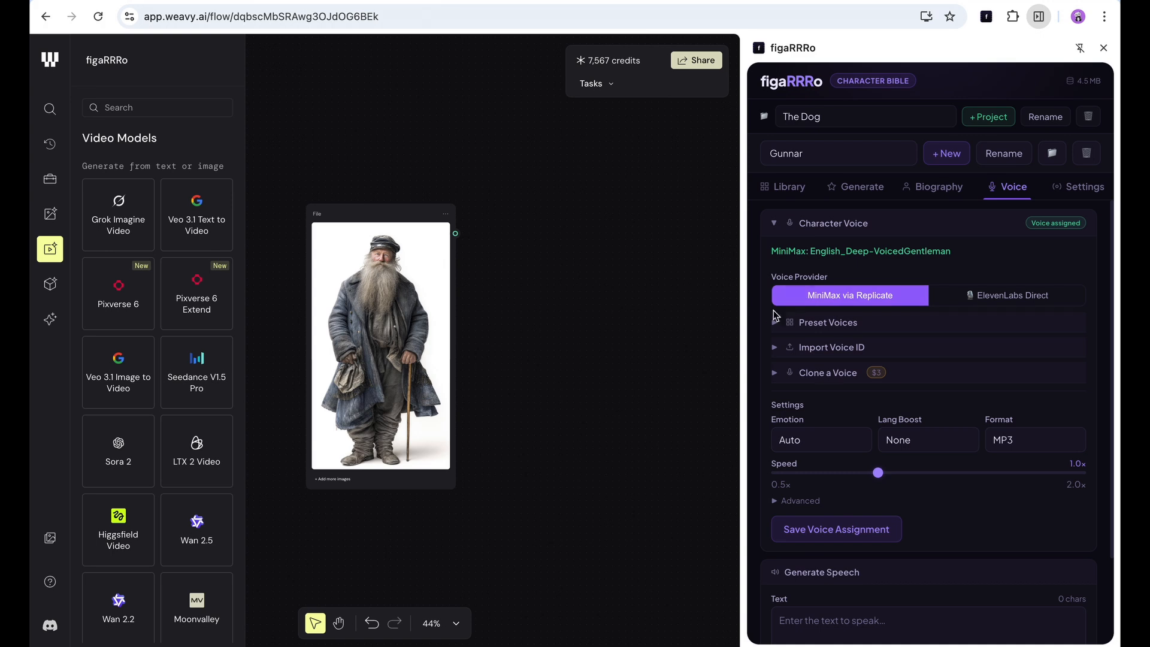
left_click(999, 300)
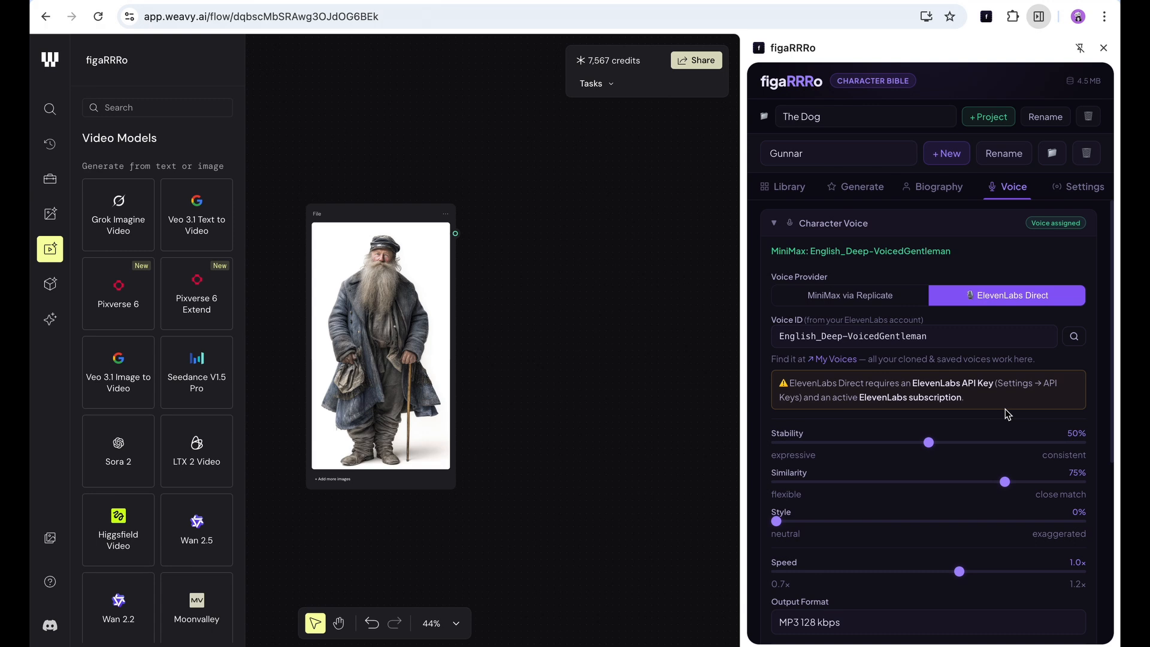
left_click(893, 297)
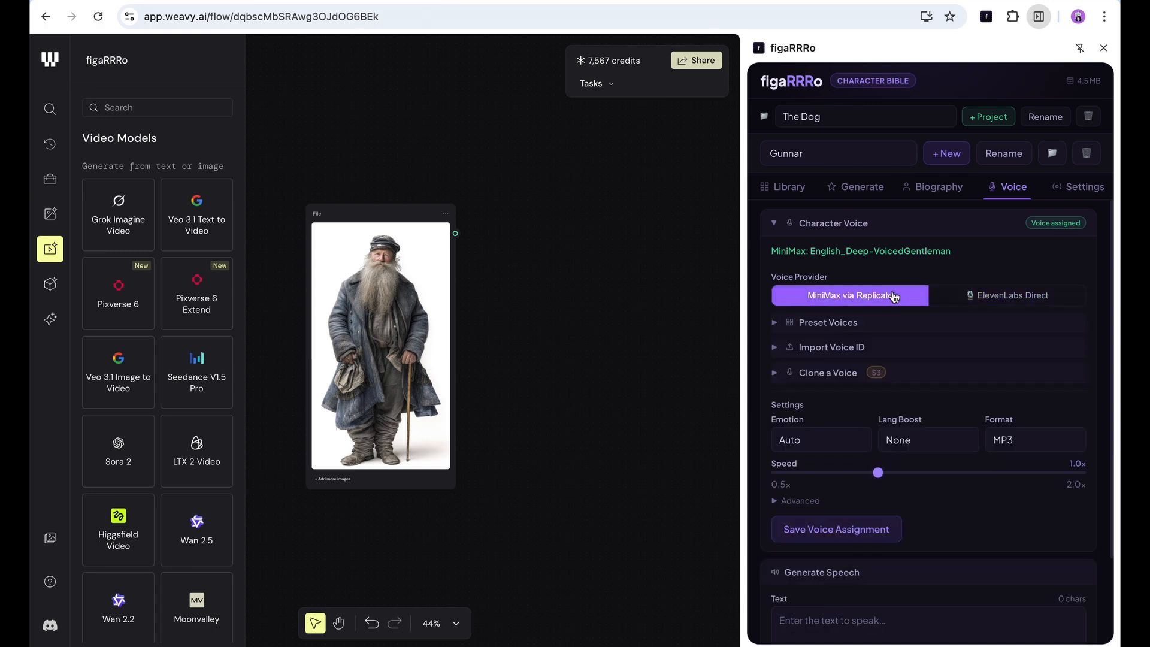
Assign Gunnar the English male preset voice Deep Voiced Gentleman and save the voice assignment.
left_click(775, 324)
left_click(809, 347)
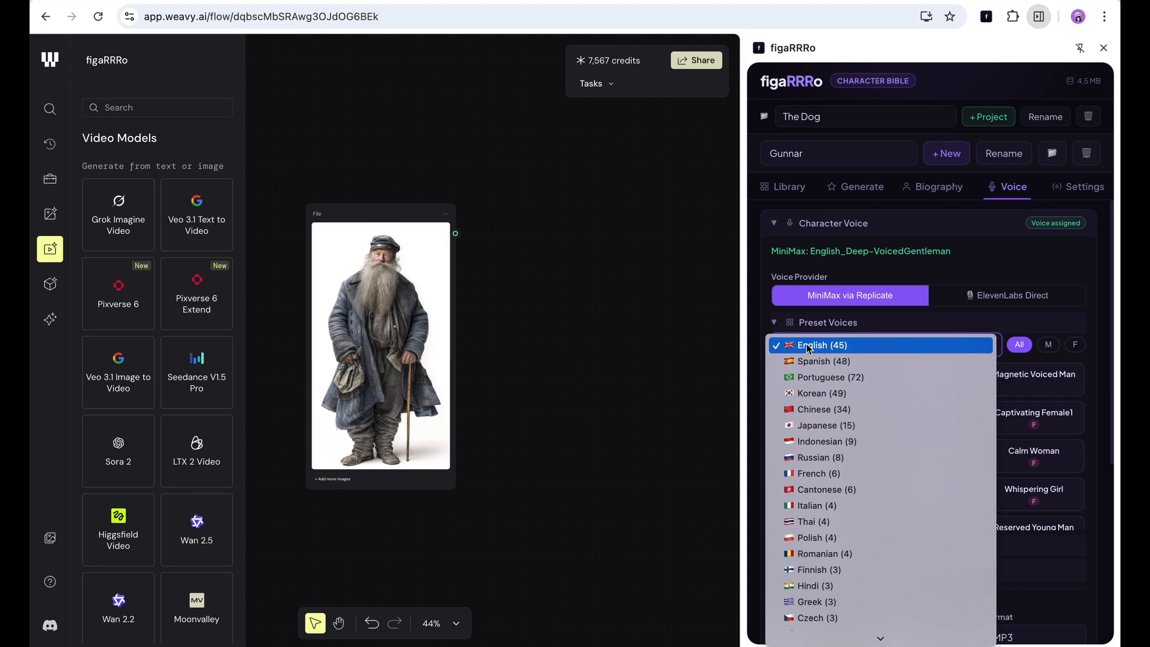
left_click(814, 347)
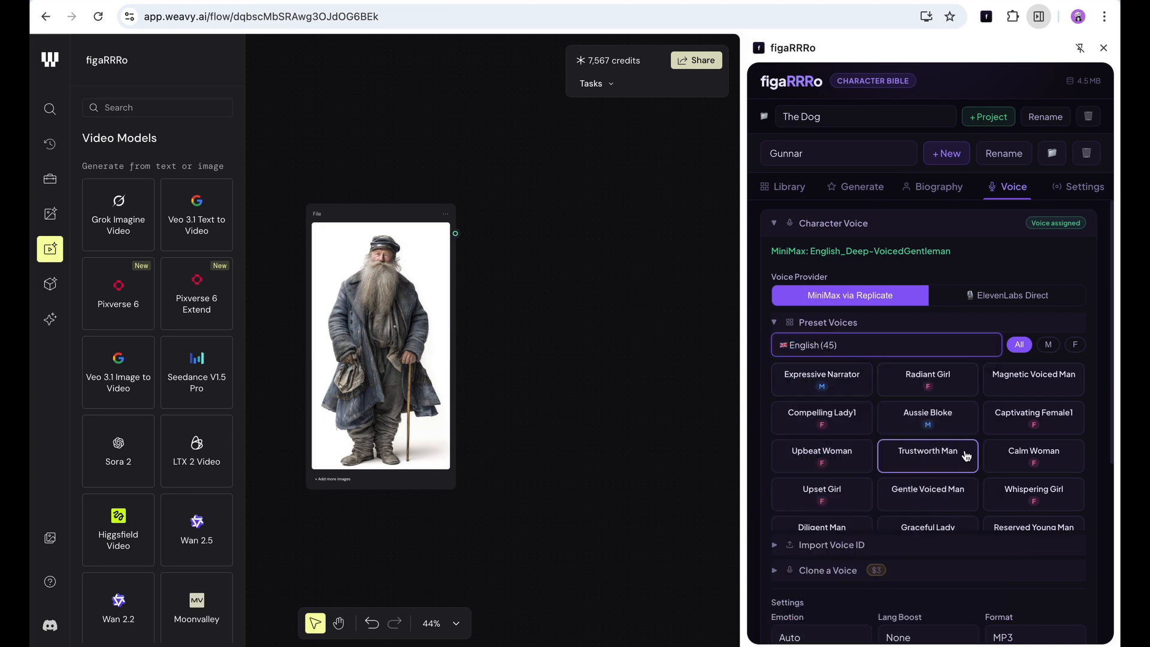
left_click(1048, 345)
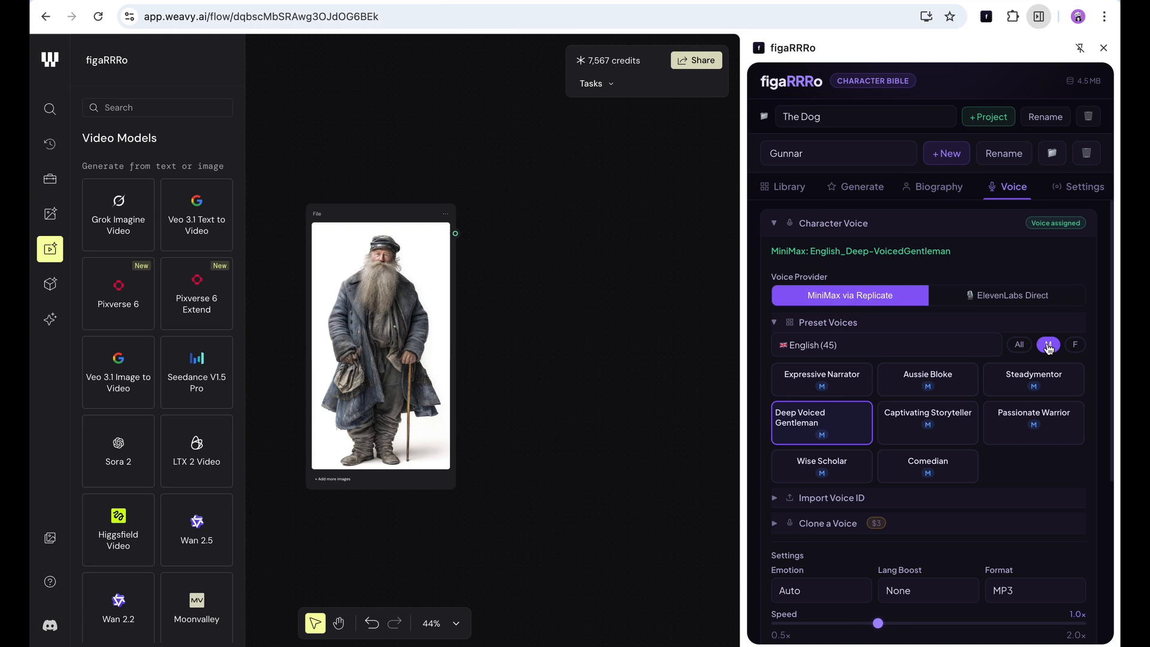
scroll(959, 383, "down", 1)
left_click(839, 415)
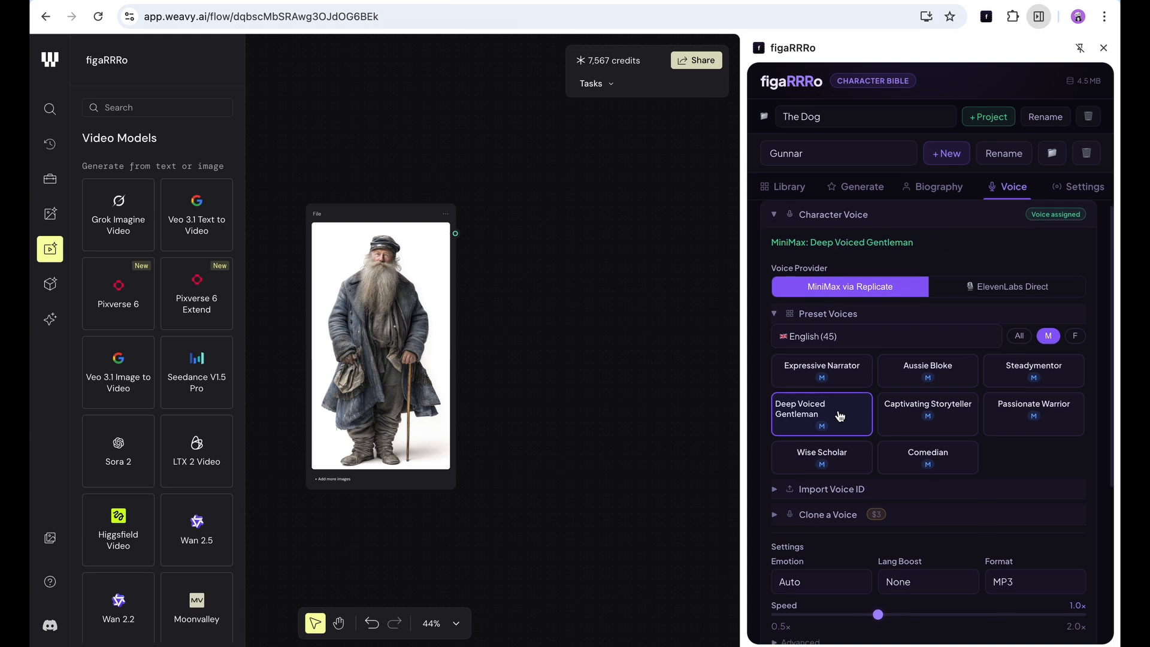
scroll(830, 461, "down", 3)
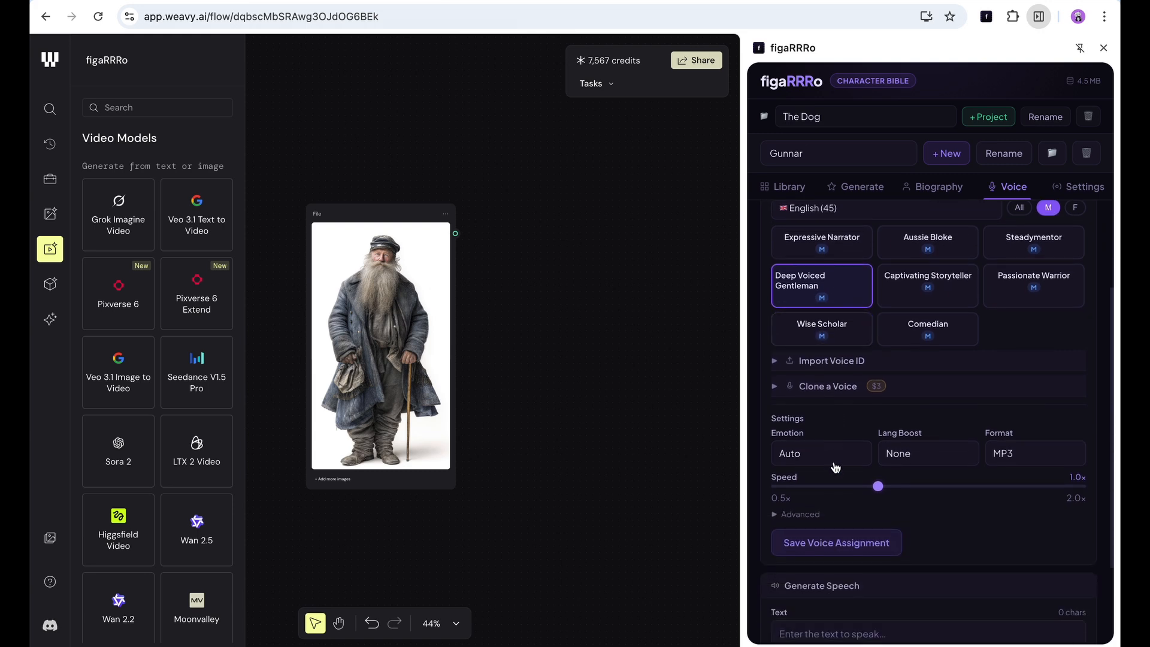
left_click(821, 543)
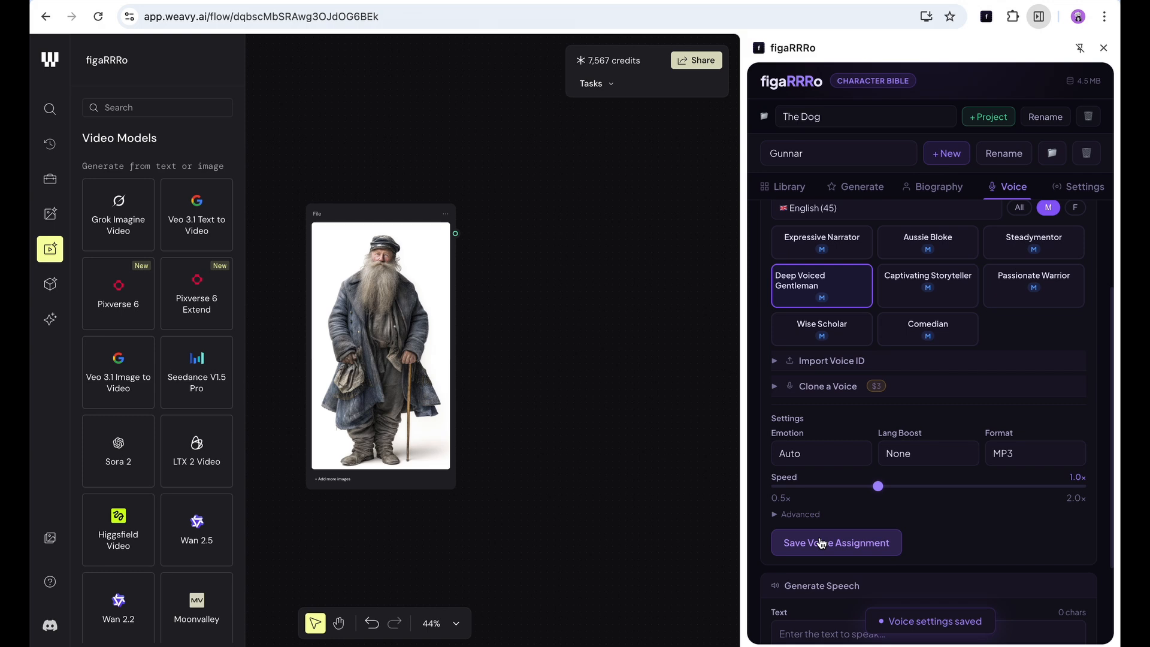
scroll(821, 539, "up", 3)
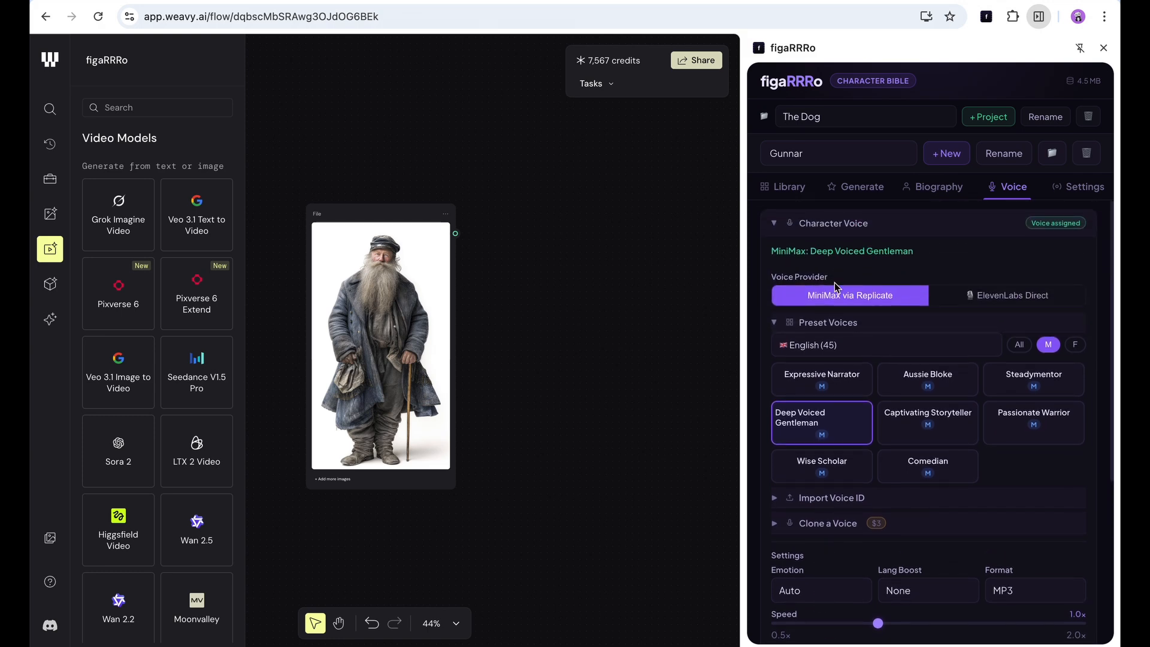
Generate Gunnar's speech for "A man who isn't afraid is not a good sailor. He's just a dead one who doesn't know it yet.".
scroll(835, 282, "down", 5)
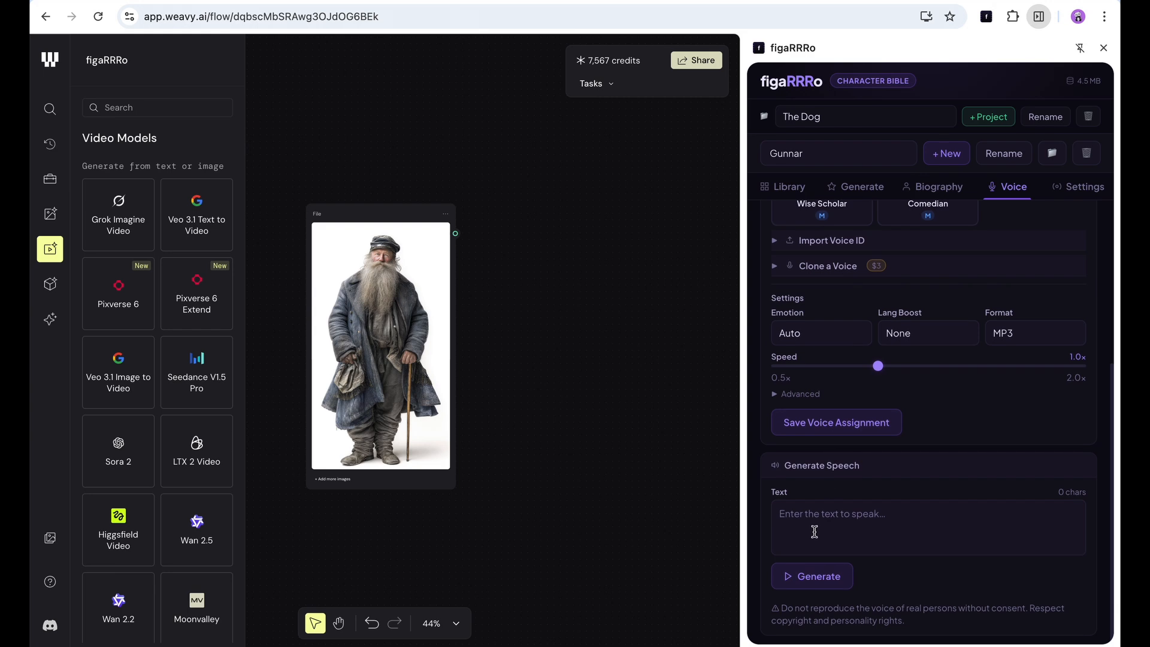
left_click(811, 517)
type("A man who isn't afraid is not a good sailor. He's just a dead one who doesn't know it yet.")
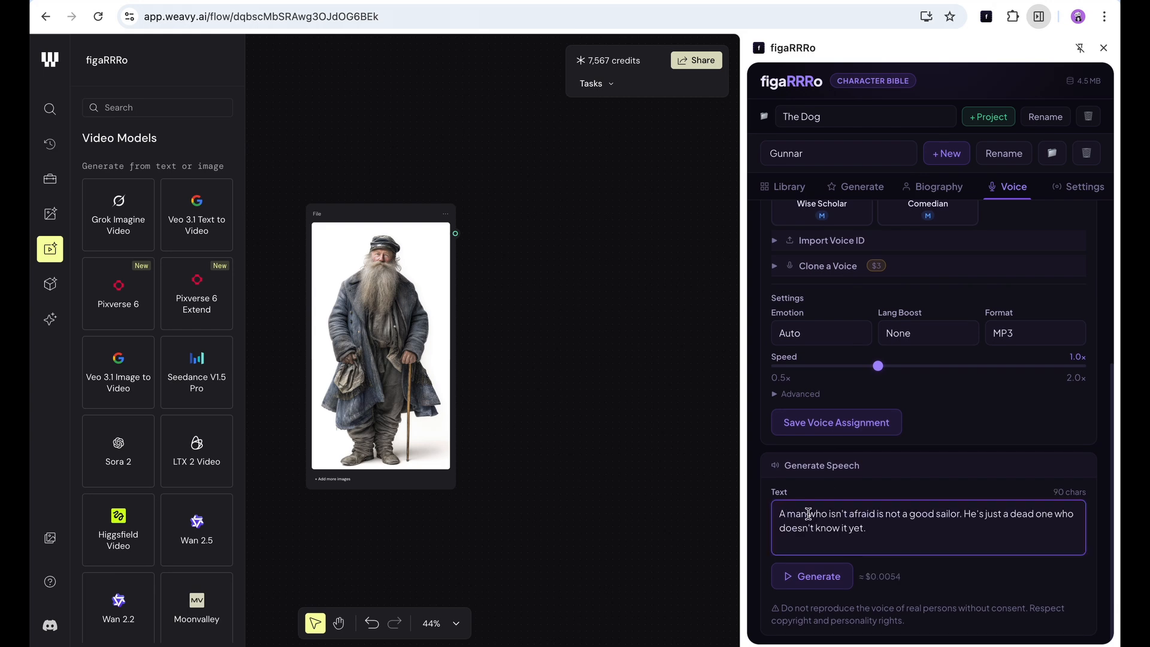
left_click(819, 577)
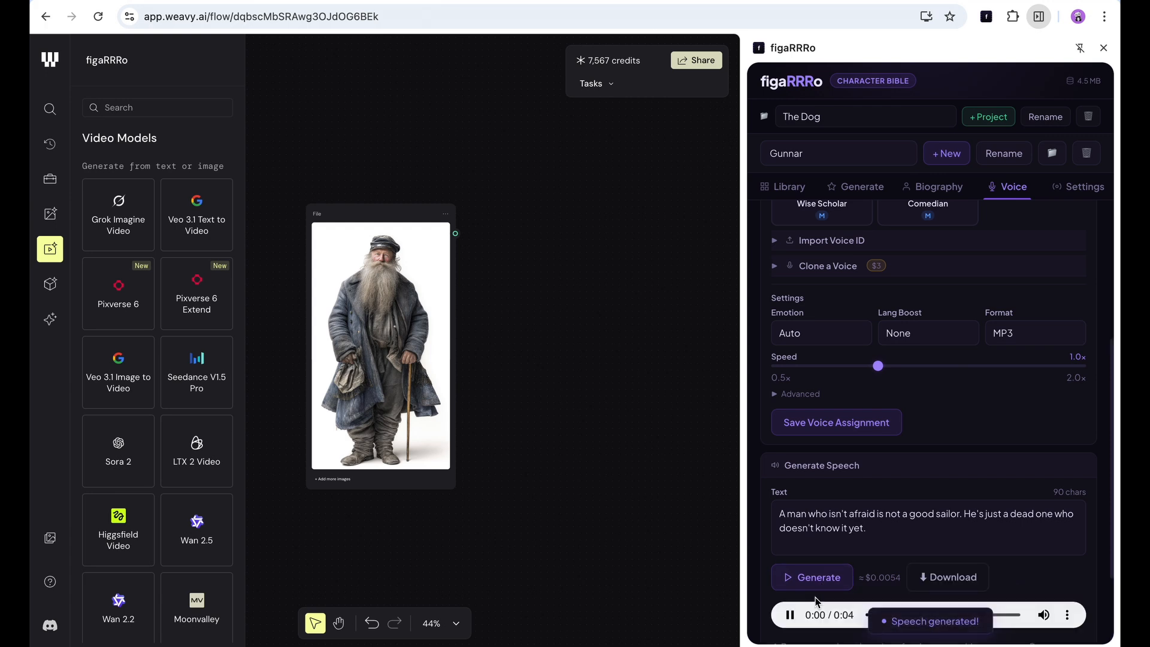
scroll(758, 572, "down", 2)
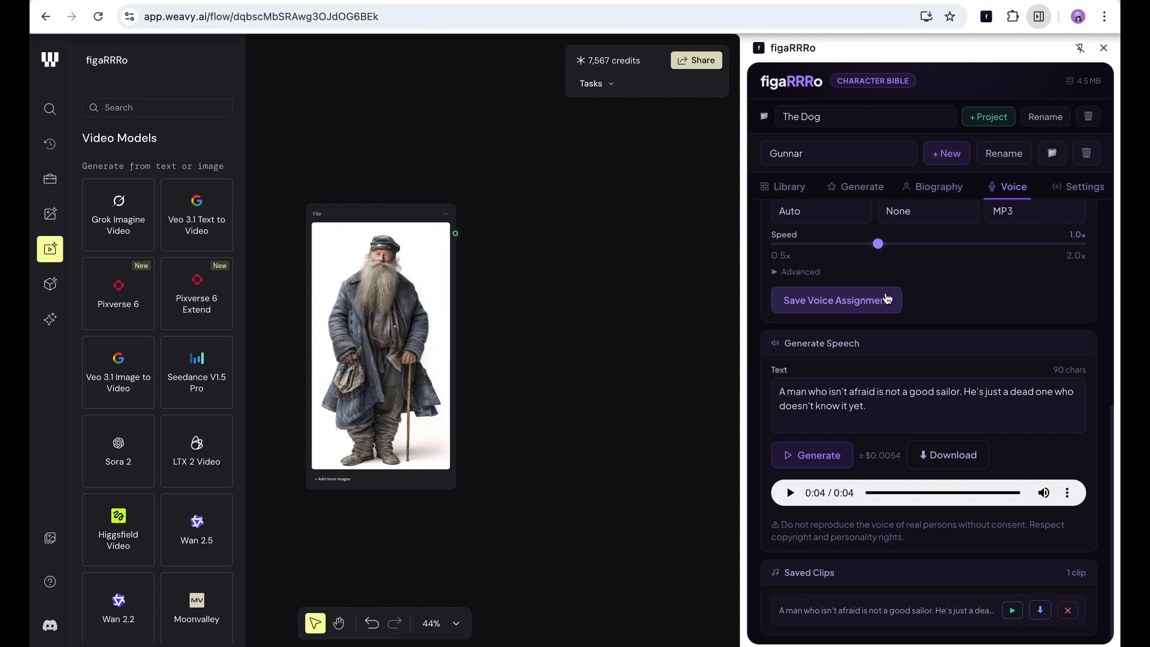
Reveal the voice ID import option and look up MiniMax's online list of all system voice IDs.
scroll(838, 299, "up", 4)
left_click(779, 326)
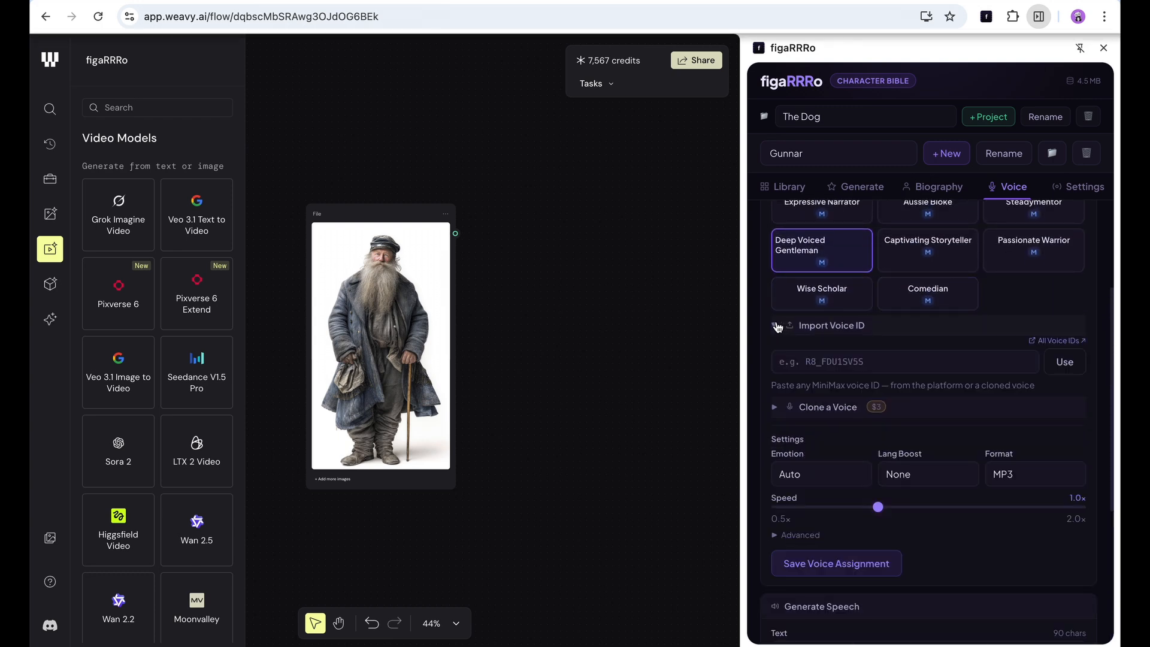
left_click(1044, 342)
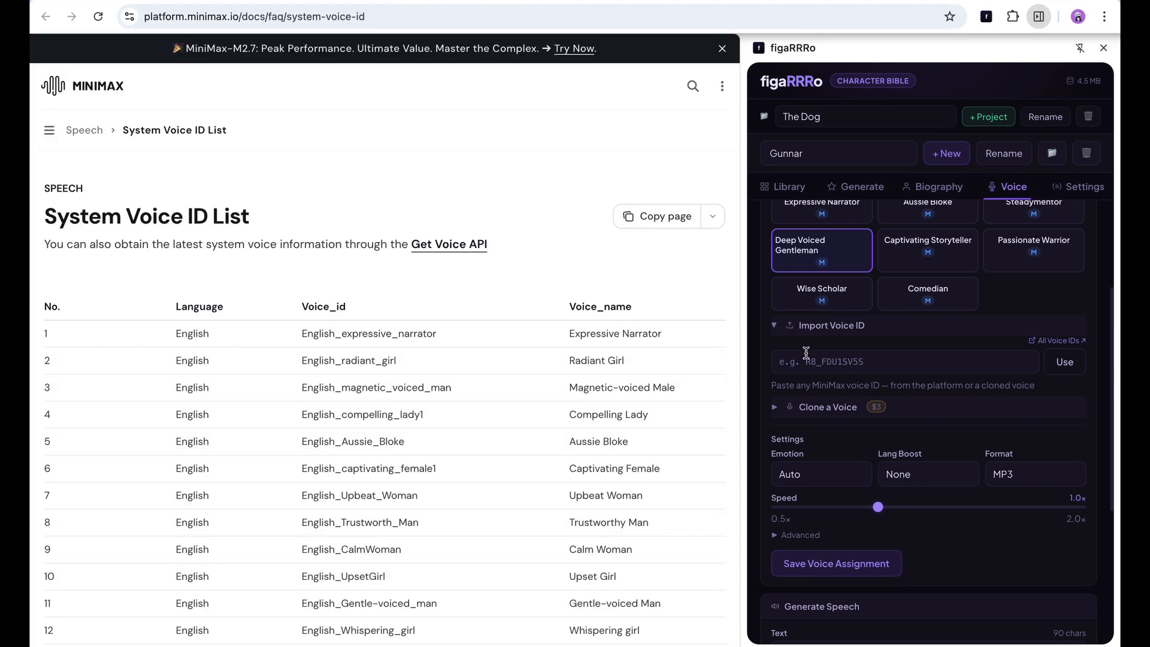
left_click(775, 327)
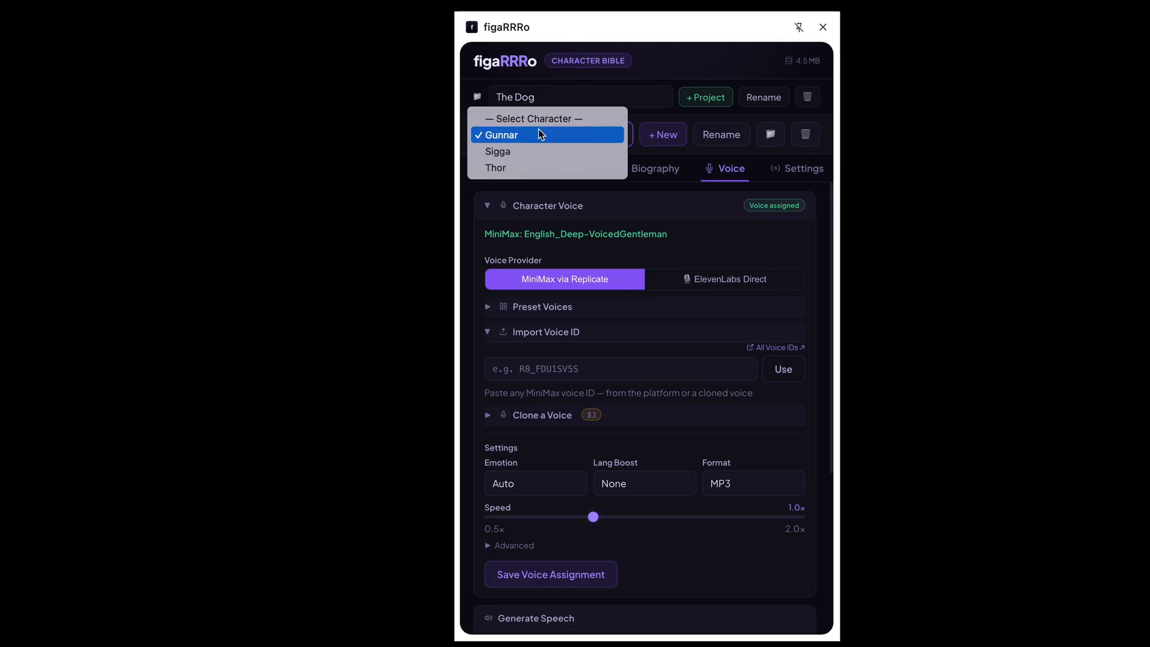
Select Sigga and clone a MiniMax voice for her from the sample file Voice Cloning.mp3.
left_click(538, 149)
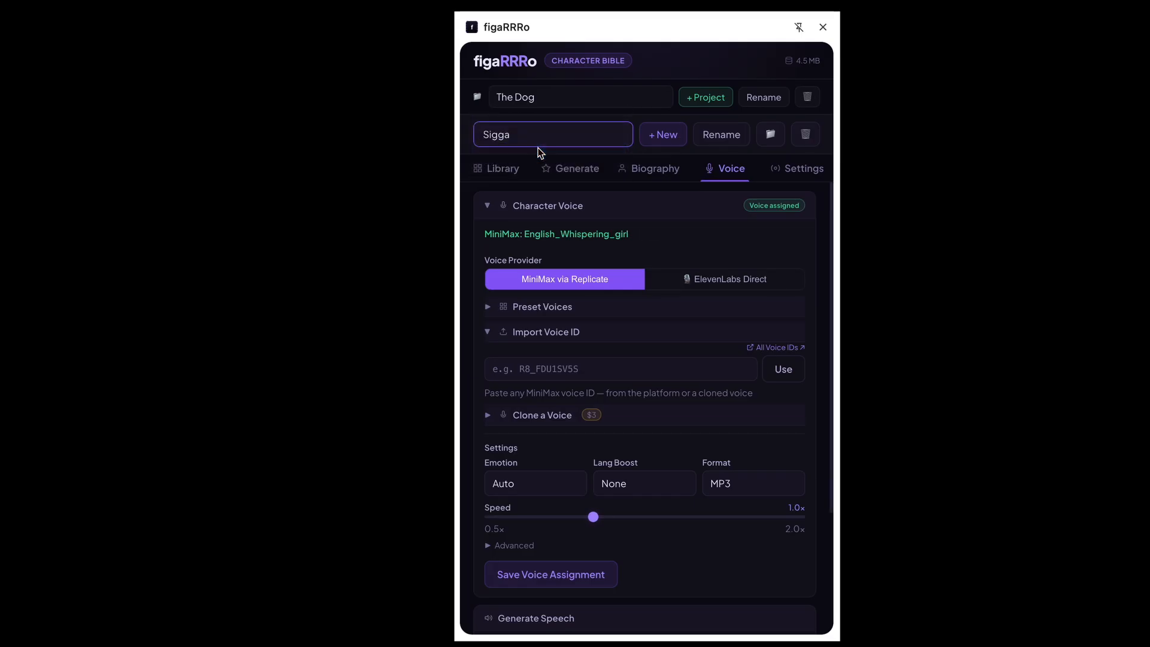
left_click(487, 415)
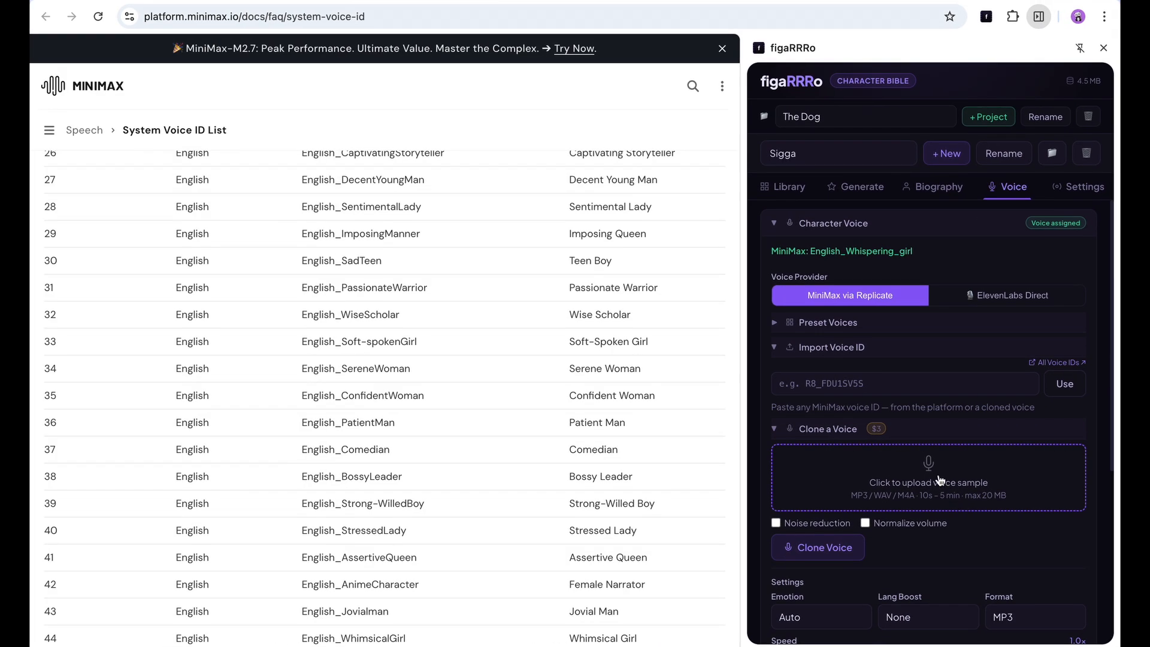
left_click(939, 479)
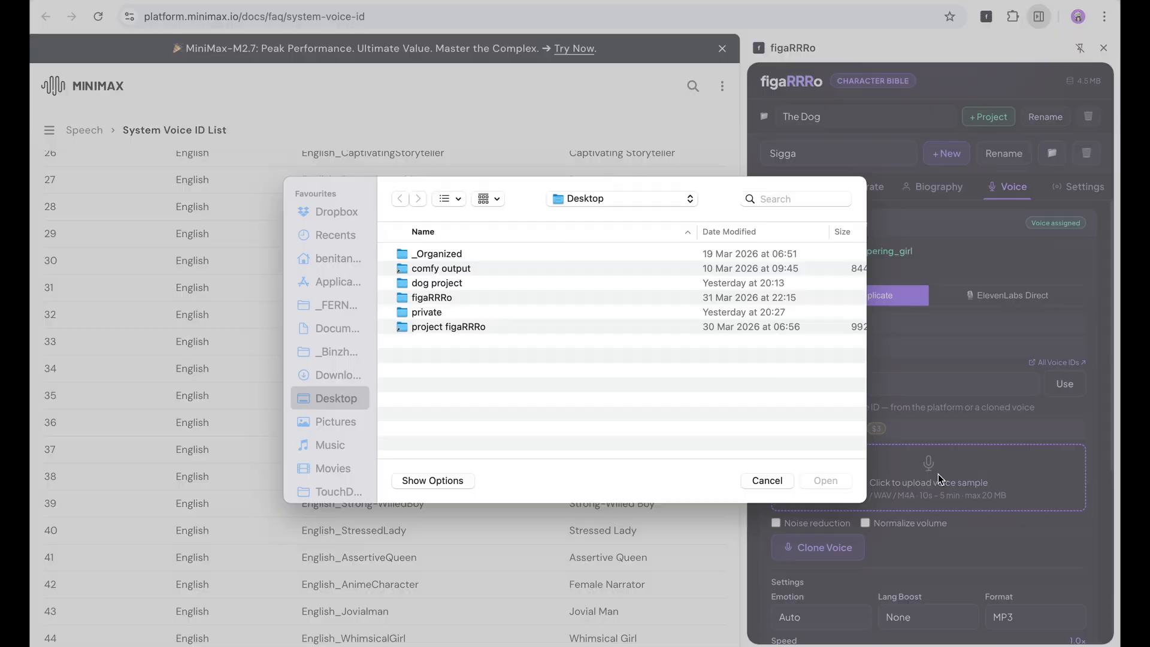
left_click(470, 348)
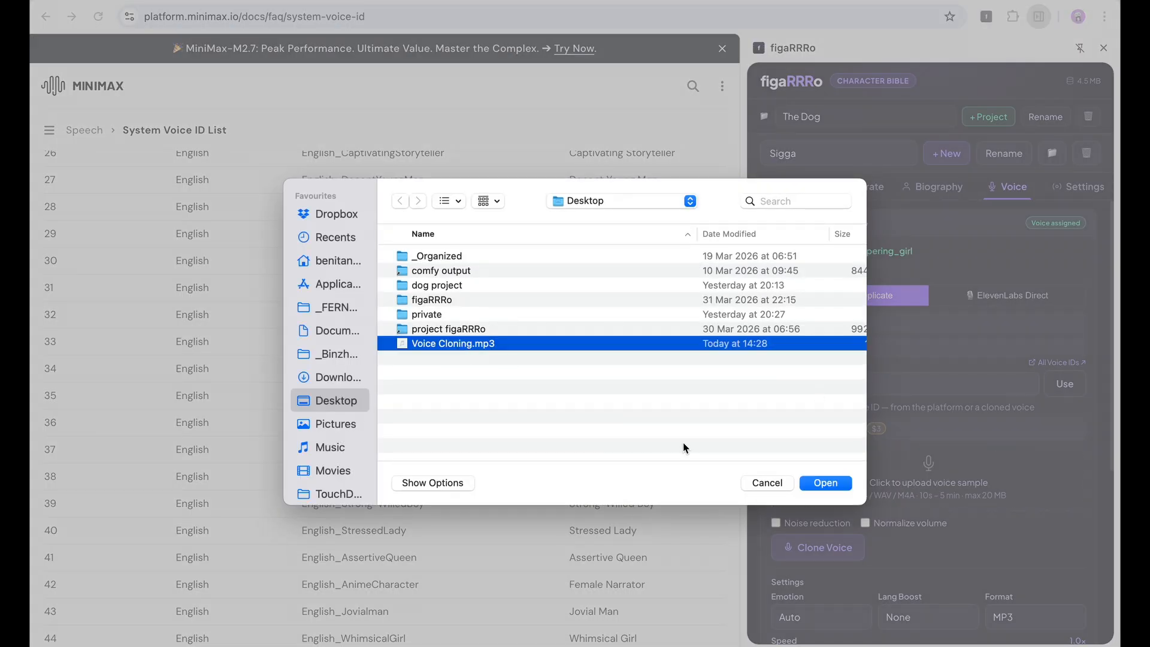
left_click(825, 483)
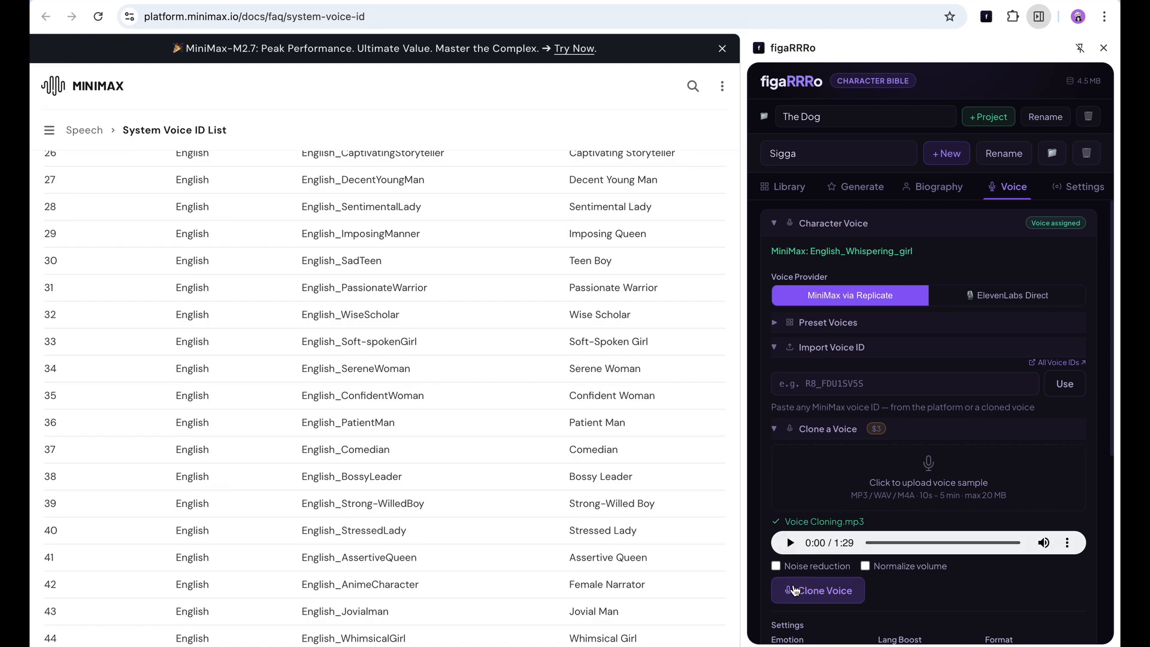
left_click(797, 589)
scroll(850, 539, "down", 2)
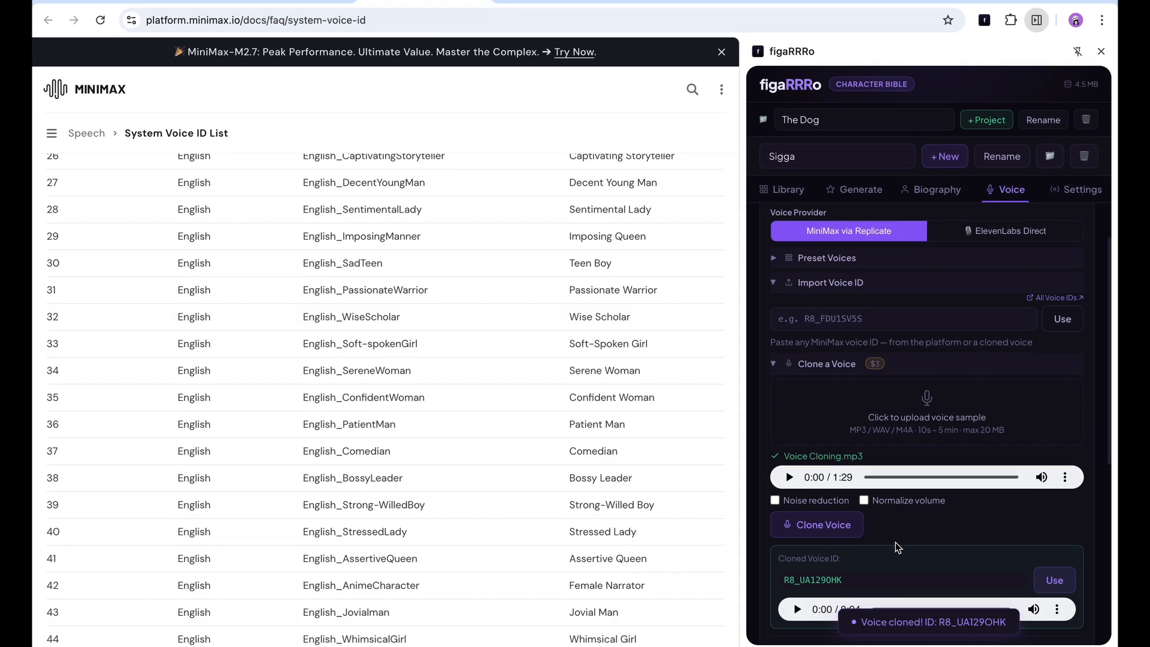
Play the preview of the cloned voice and assign that voice to Sigga.
scroll(839, 518, "down", 3)
left_click(798, 463)
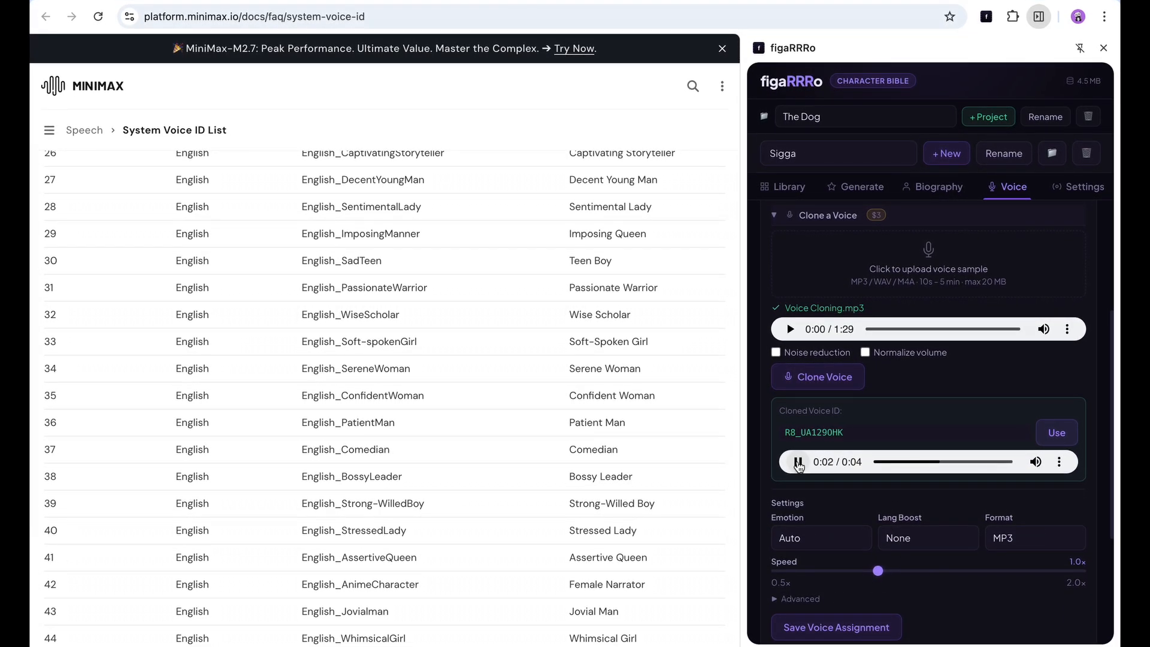
left_click(1054, 435)
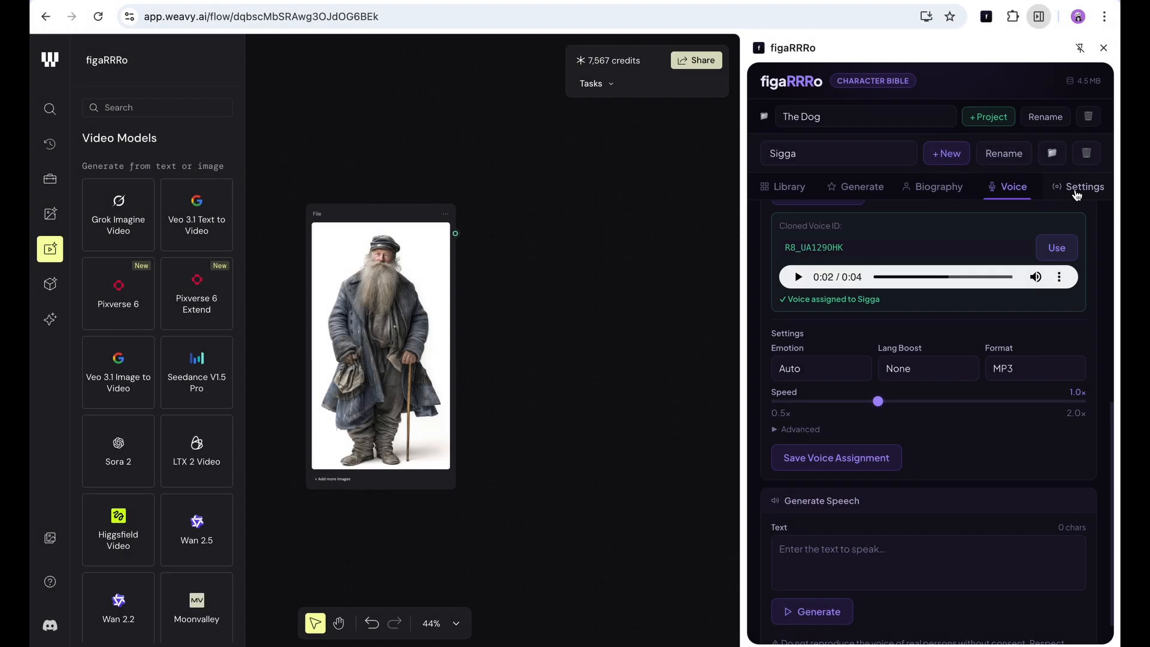
Look at the API key settings and save a backup to the FIGARO AI TOOL folder.
left_click(1077, 190)
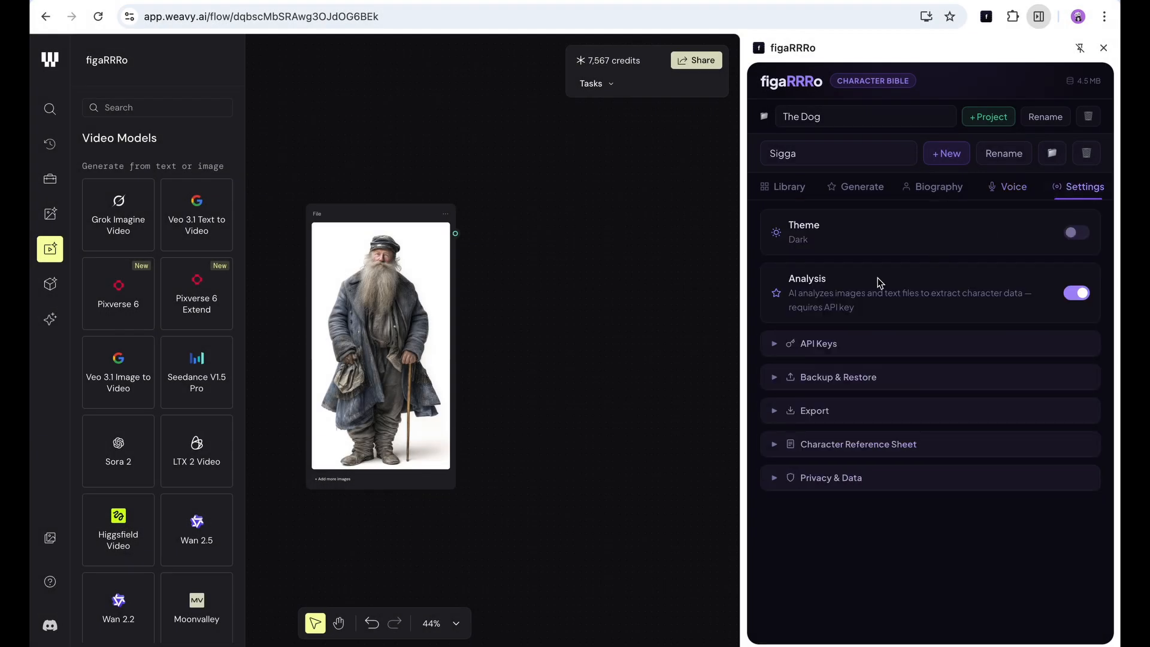
left_click(773, 346)
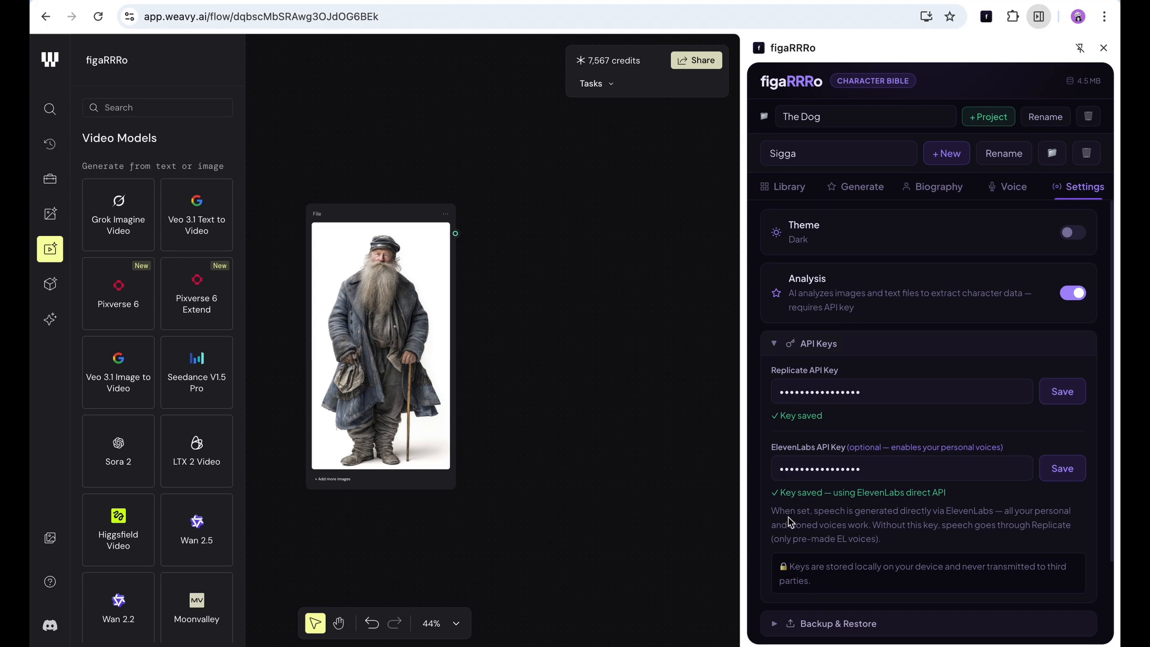
left_click(773, 346)
left_click(773, 378)
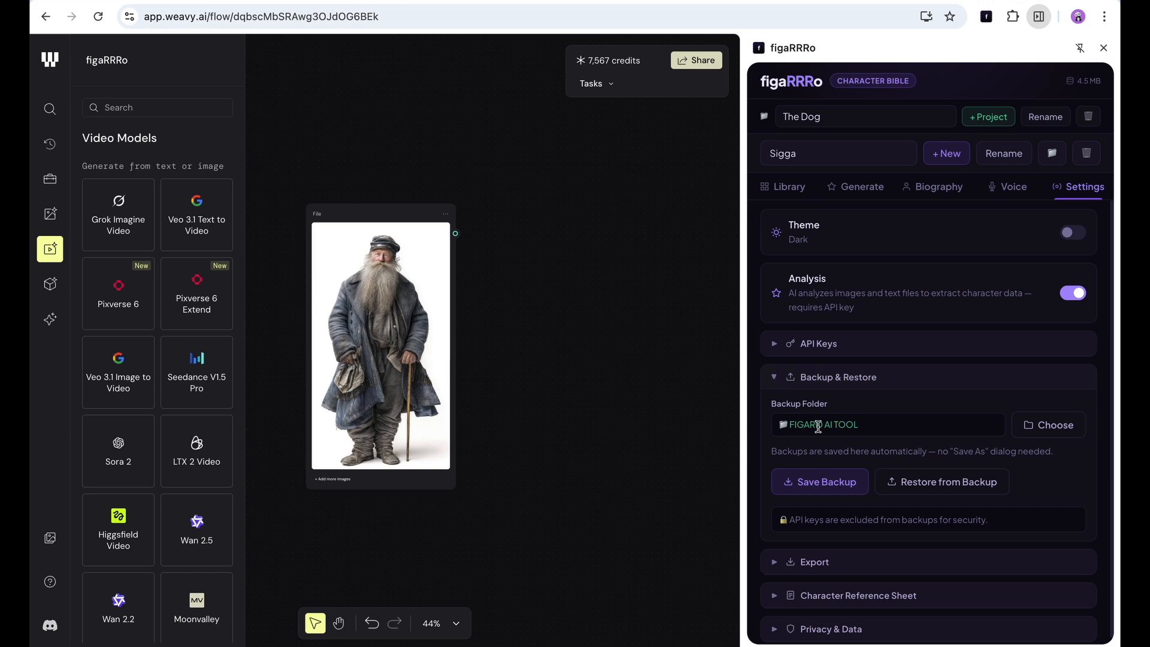
left_click(825, 488)
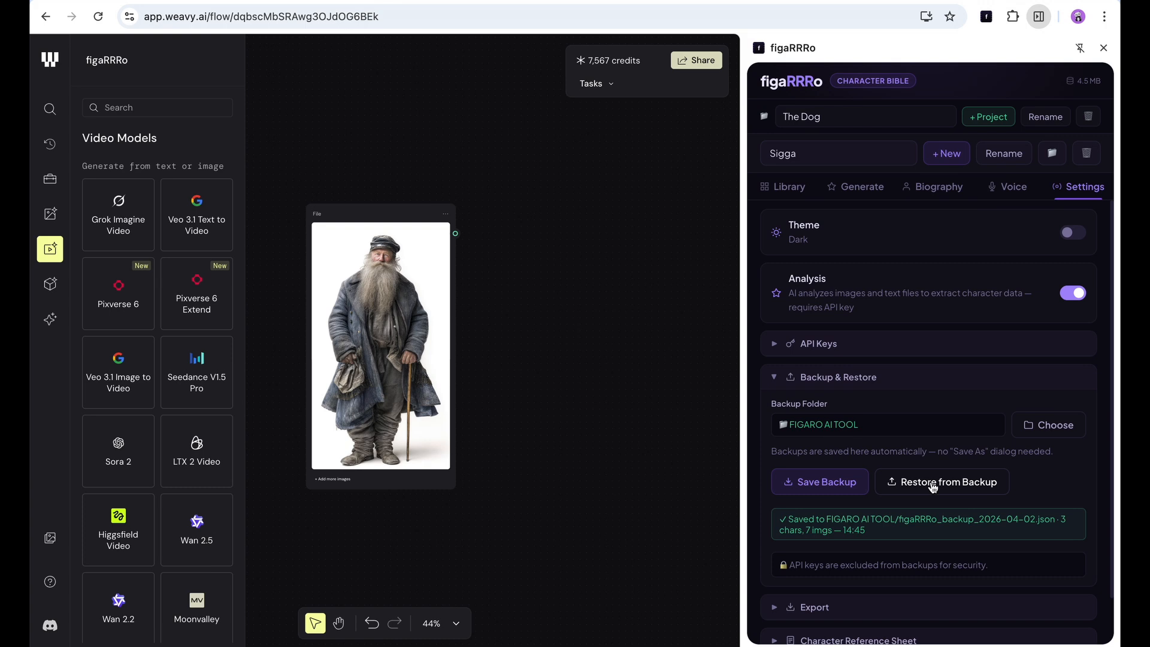
Export Sigga as an HTML character pack and review its profile, biography, reference images and voice settings.
scroll(930, 484, "down", 1)
left_click(774, 555)
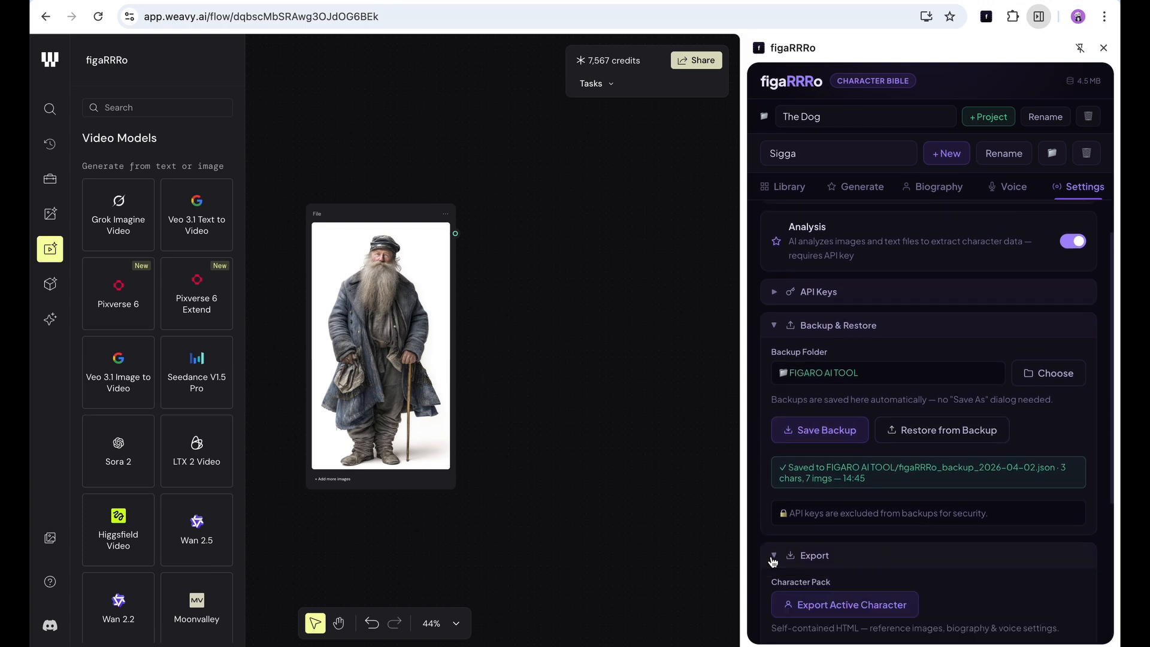
scroll(773, 563, "down", 3)
scroll(771, 559, "down", 2)
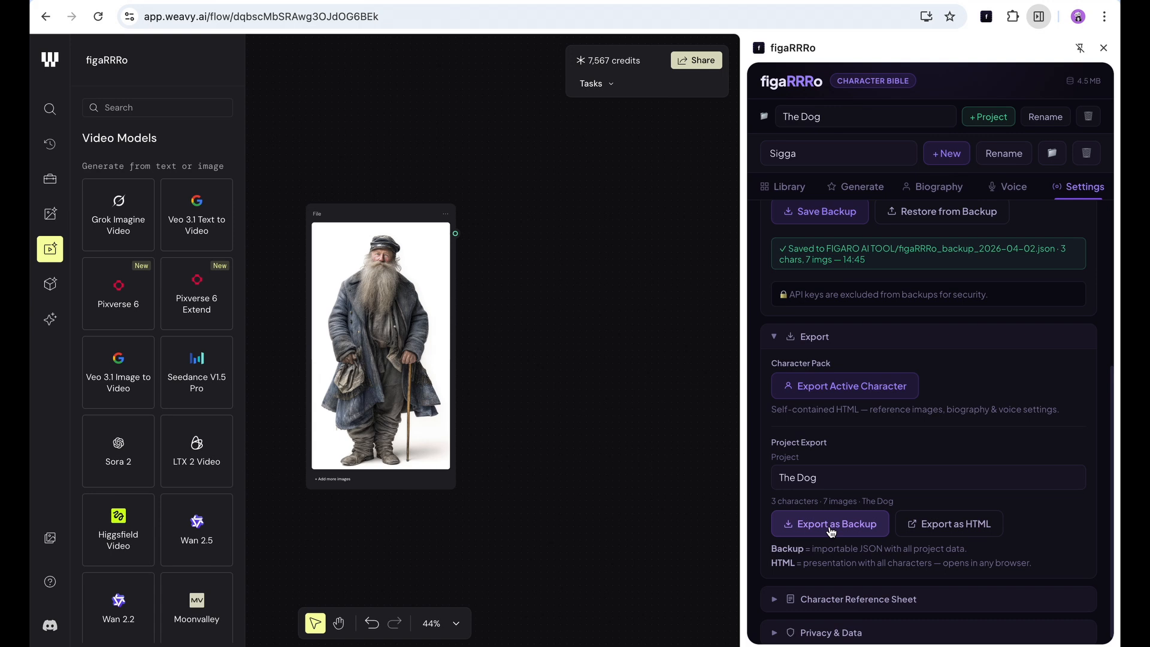
left_click(835, 393)
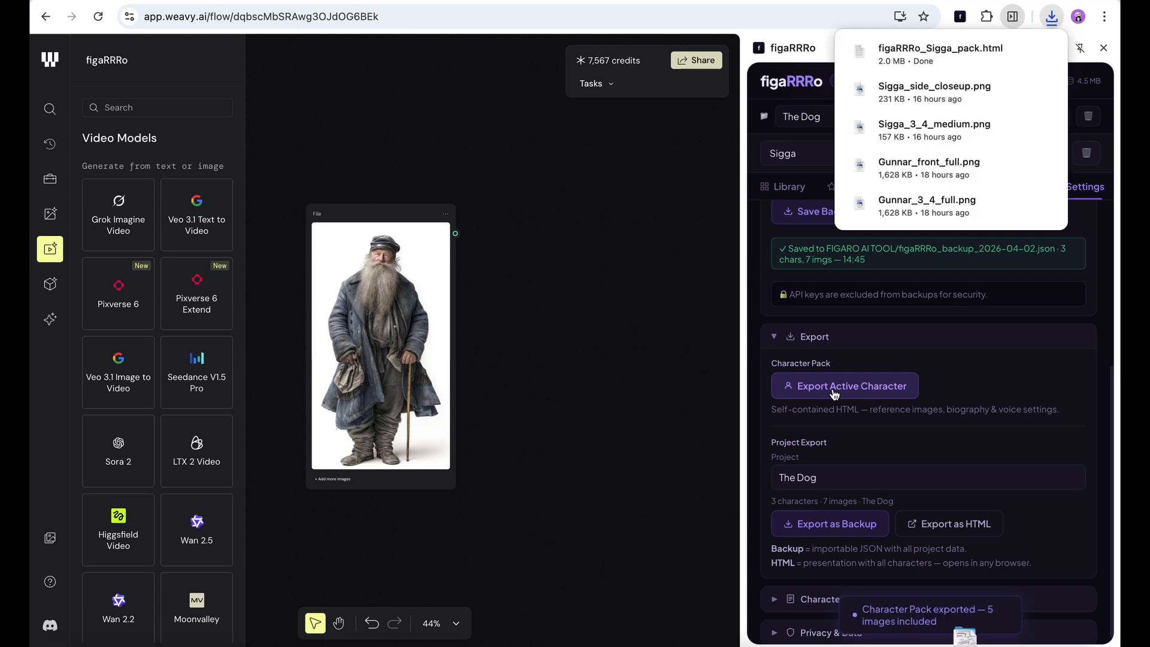
scroll(579, 317, "down", 5)
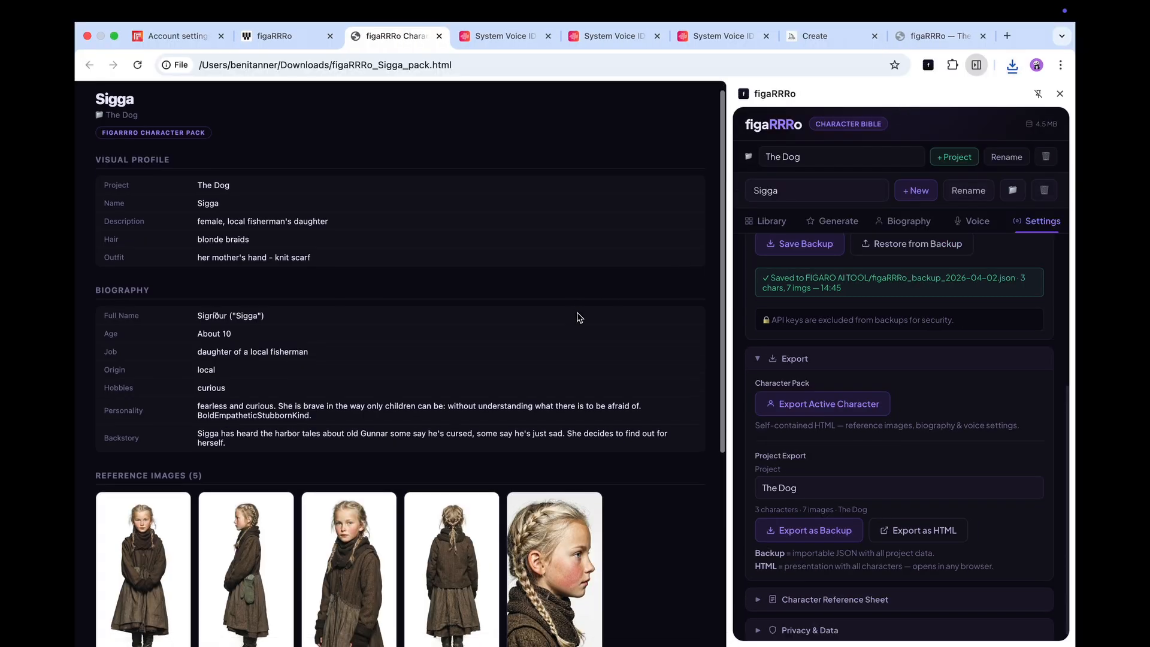
scroll(577, 311, "down", 1)
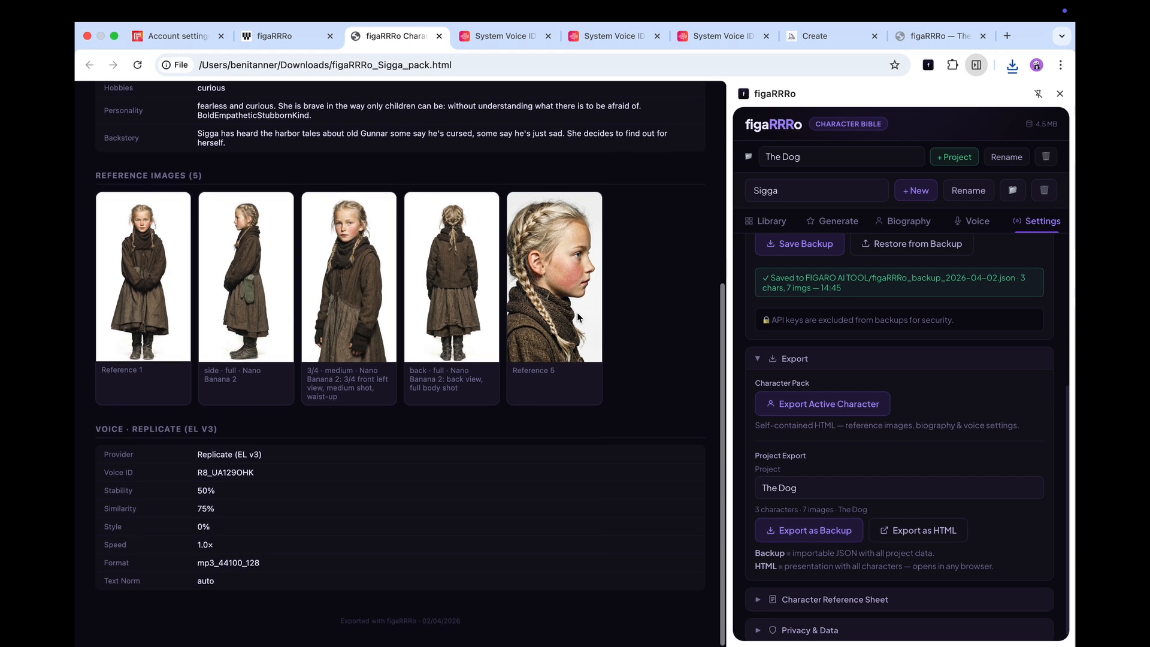
scroll(577, 312, "up", 5)
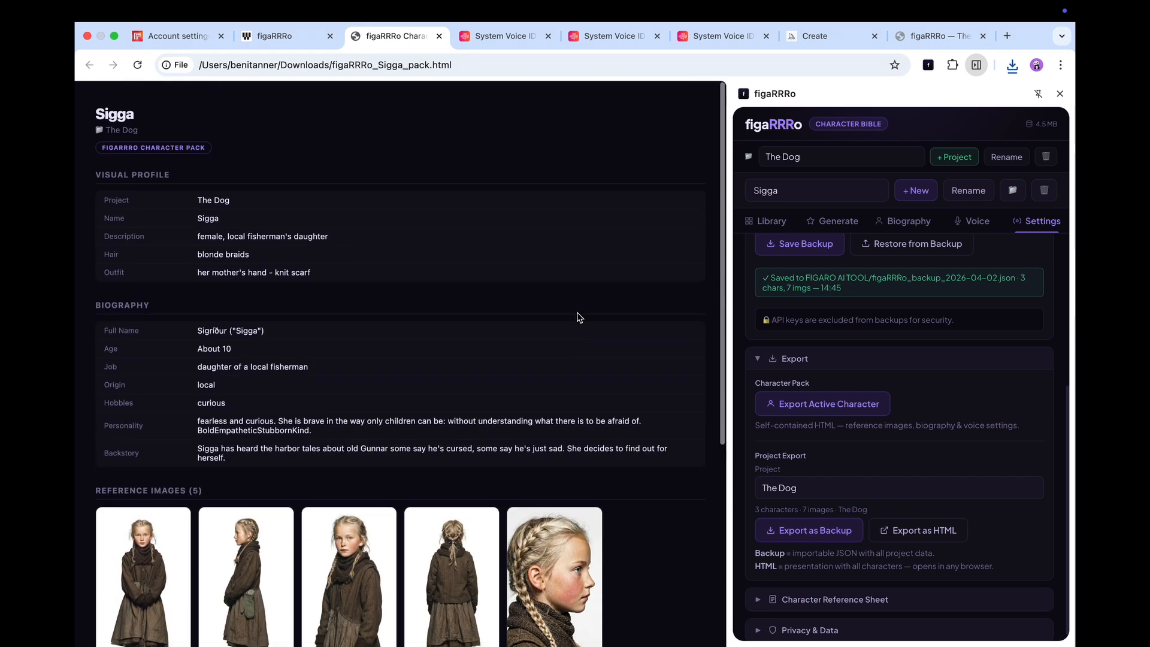
Export The Dog project as HTML to the FIGARO AI TOOL folder and review the exported character bible.
left_click(926, 534)
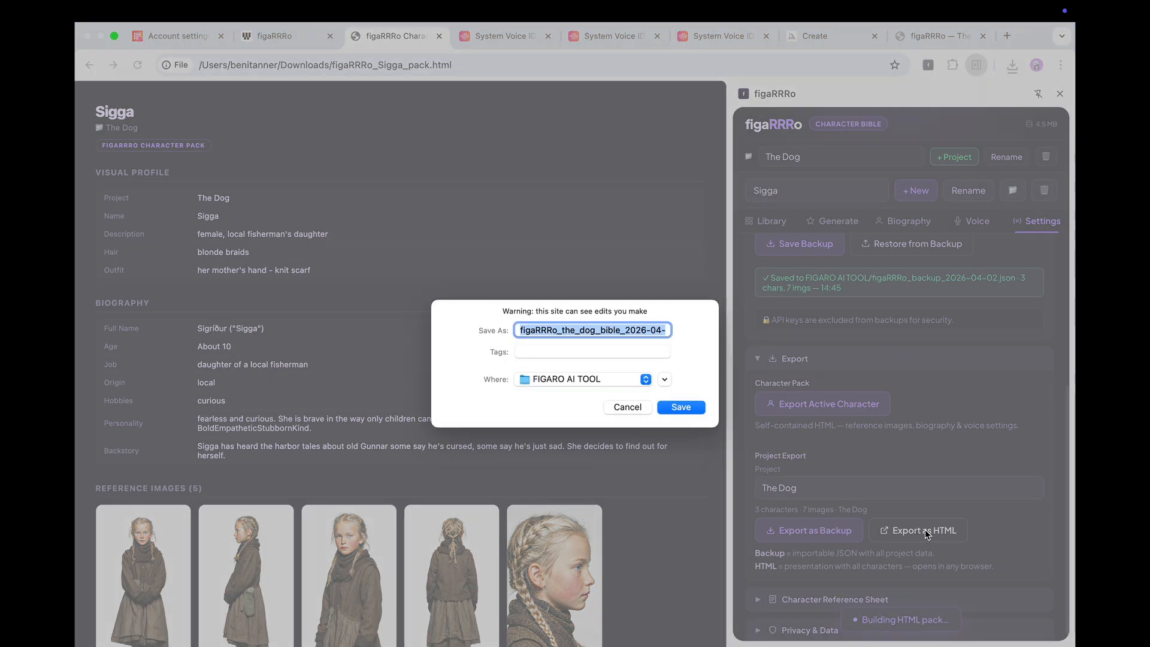
left_click(681, 408)
scroll(703, 182, "down", 4)
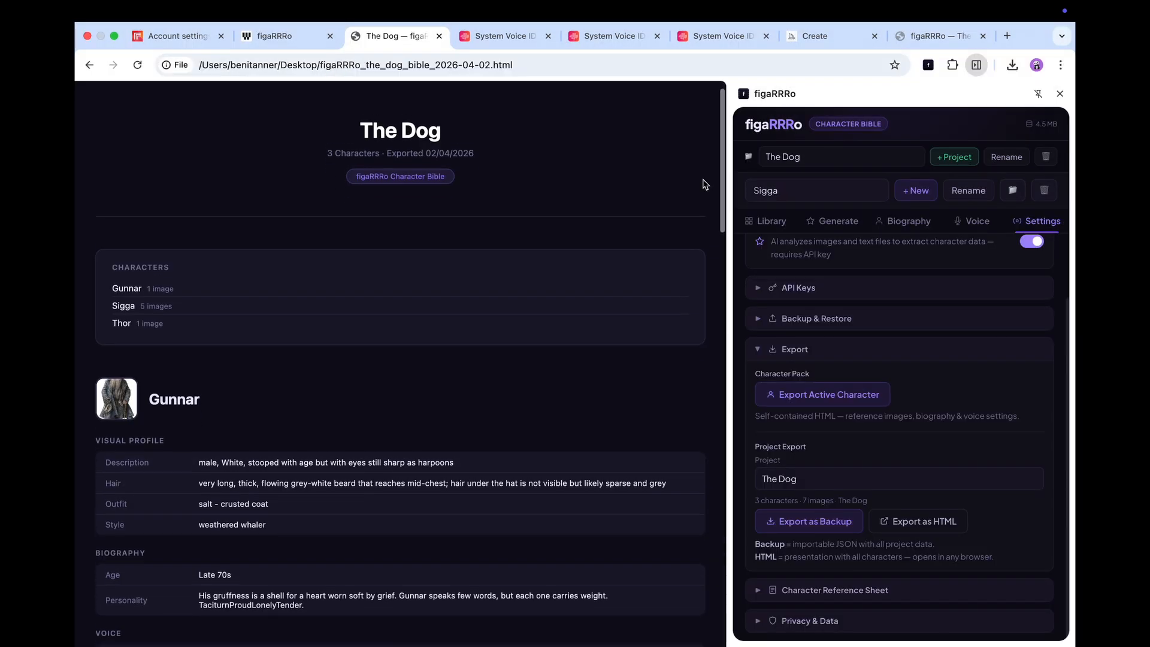
scroll(703, 182, "down", 12)
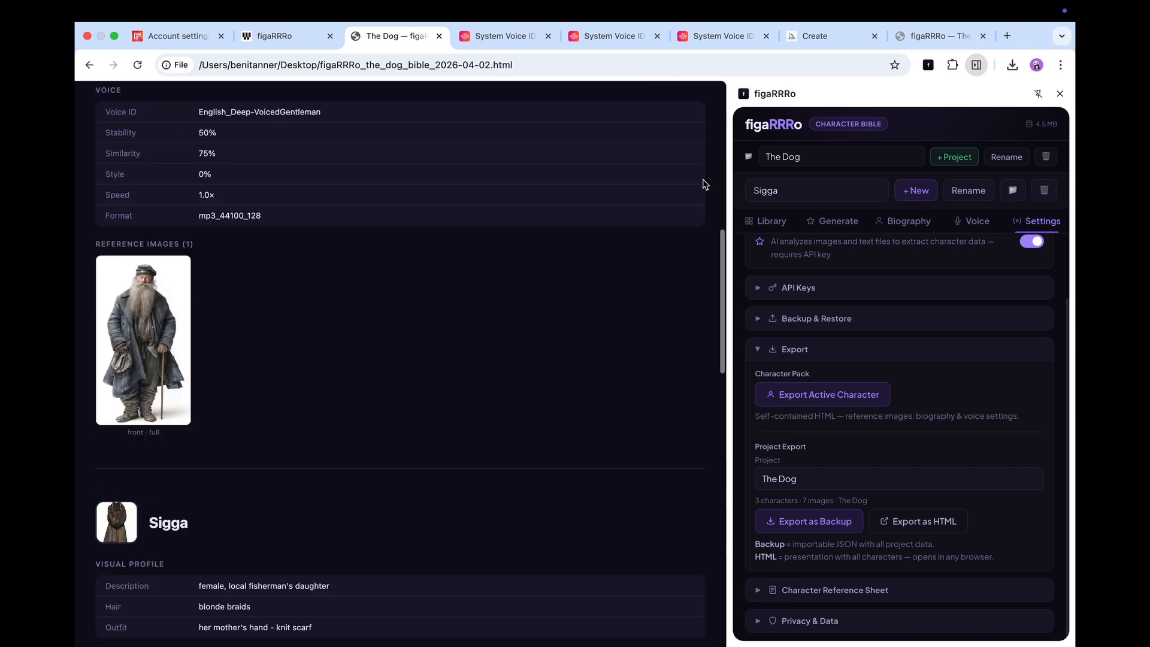
scroll(703, 182, "down", 10)
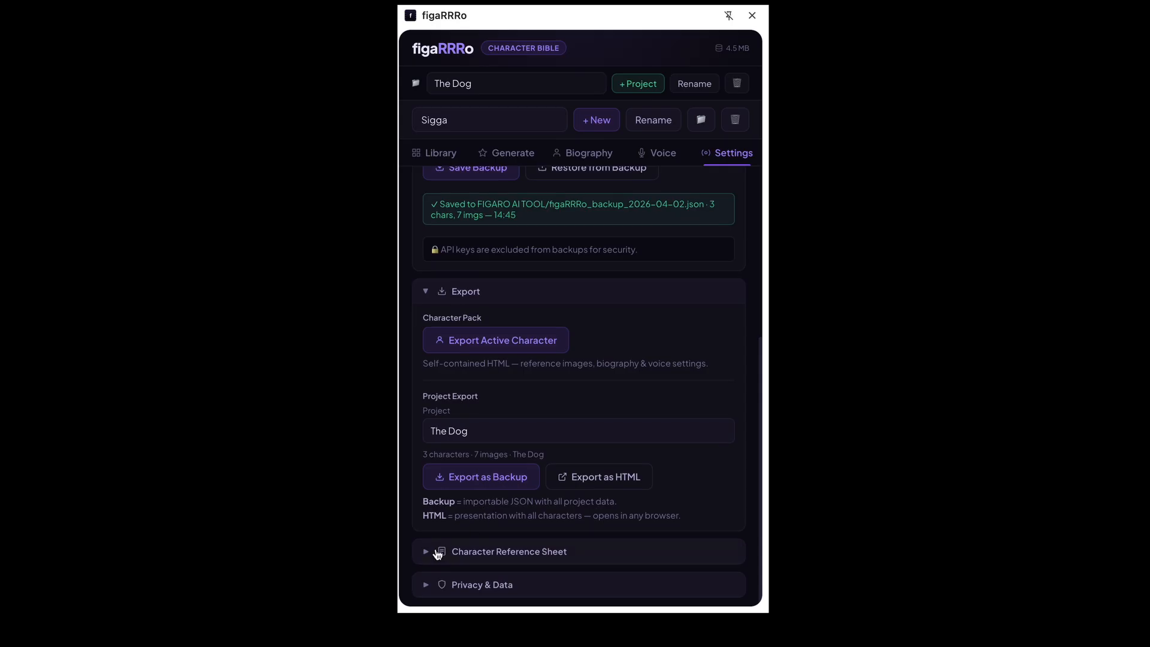
Read through Sigga's character reference sheet, including the notes on using it with AI tools, and collapse it.
left_click(515, 553)
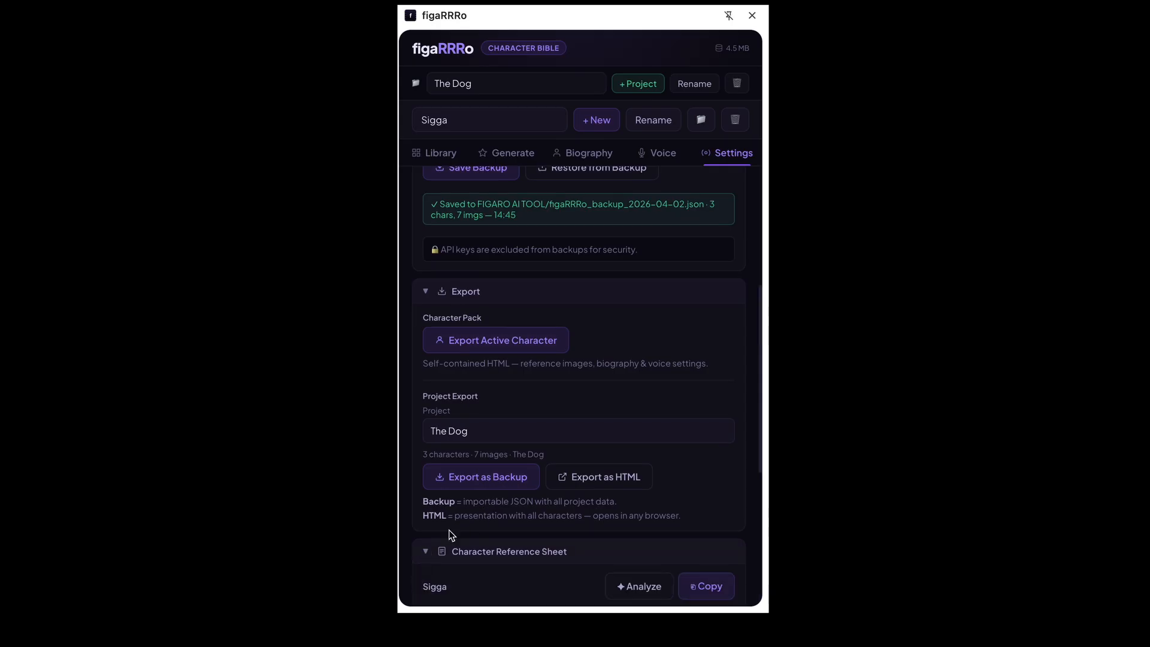
scroll(527, 471, "down", 5)
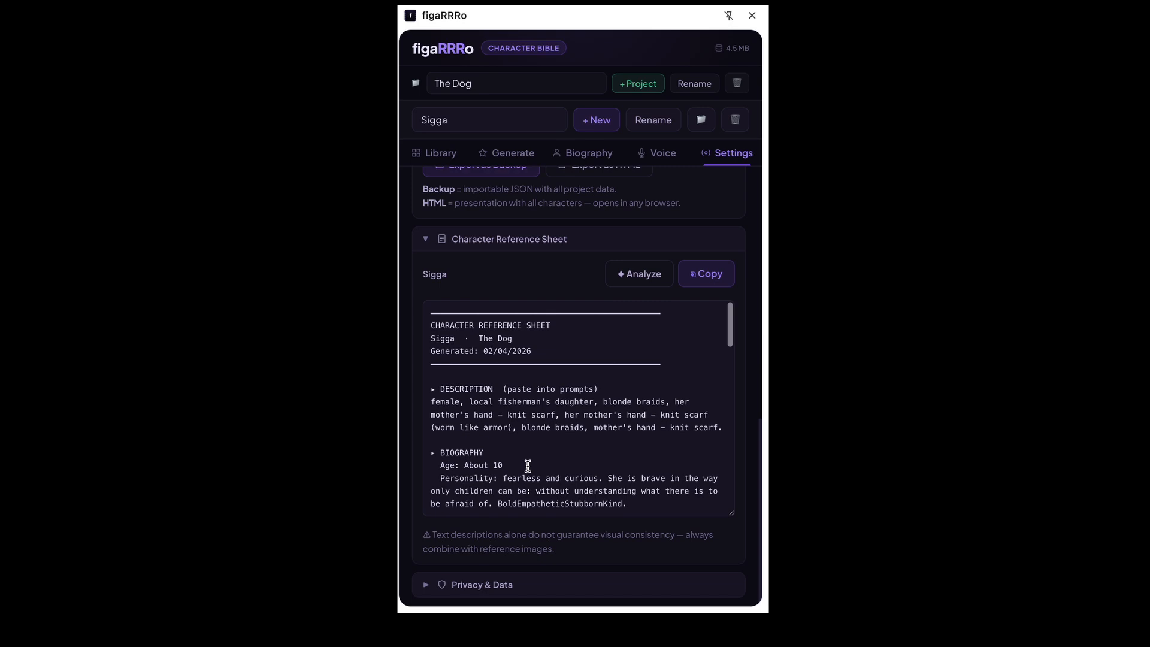
scroll(528, 469, "down", 3)
scroll(527, 466, "down", 6)
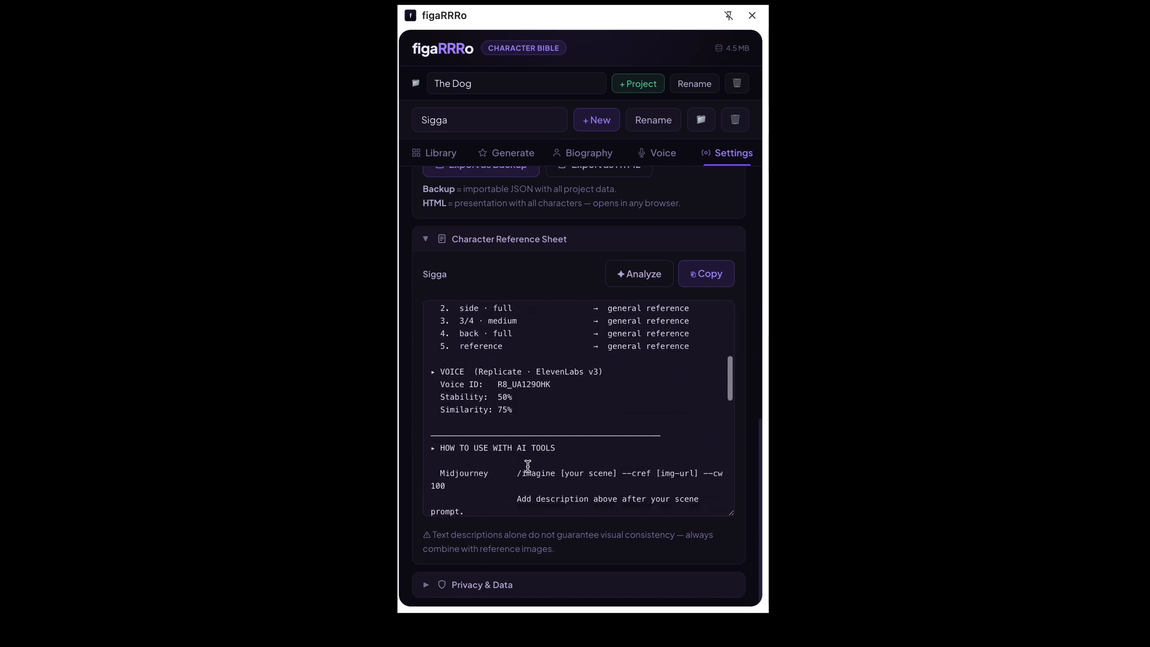
scroll(528, 466, "down", 5)
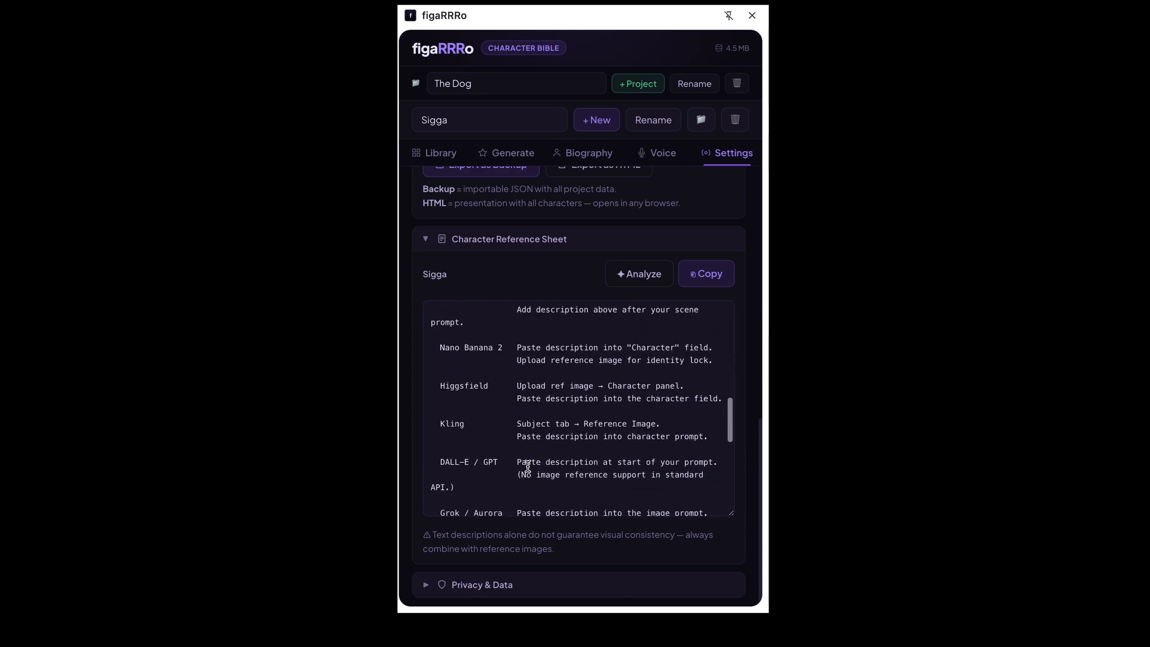
scroll(528, 466, "down", 4)
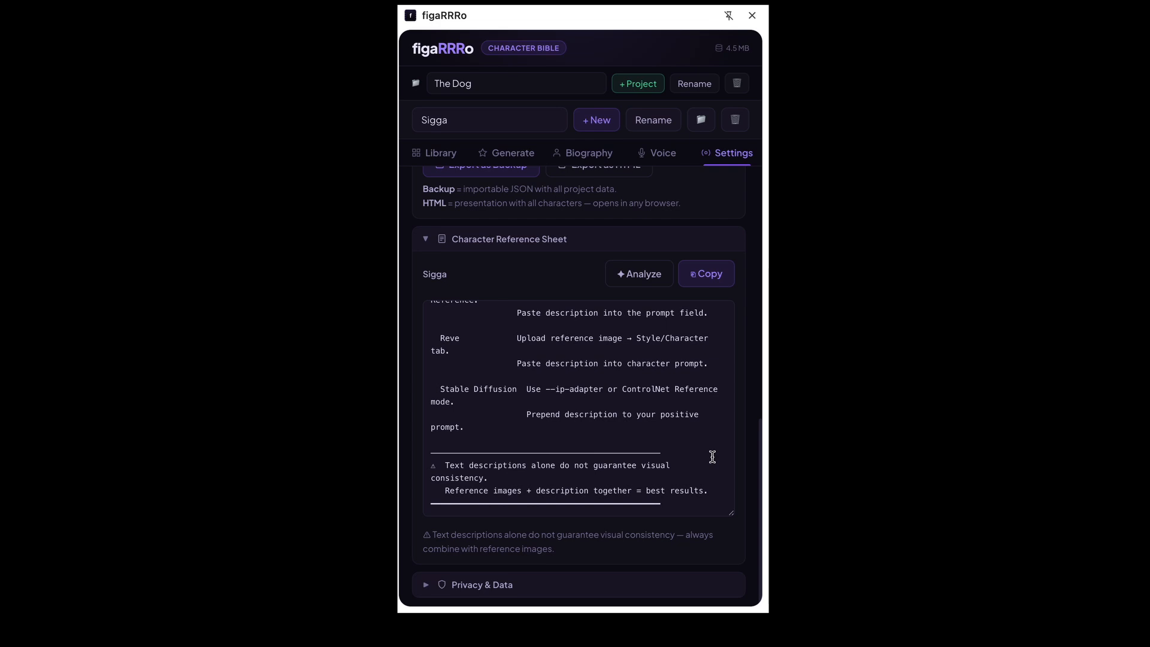
left_click(425, 241)
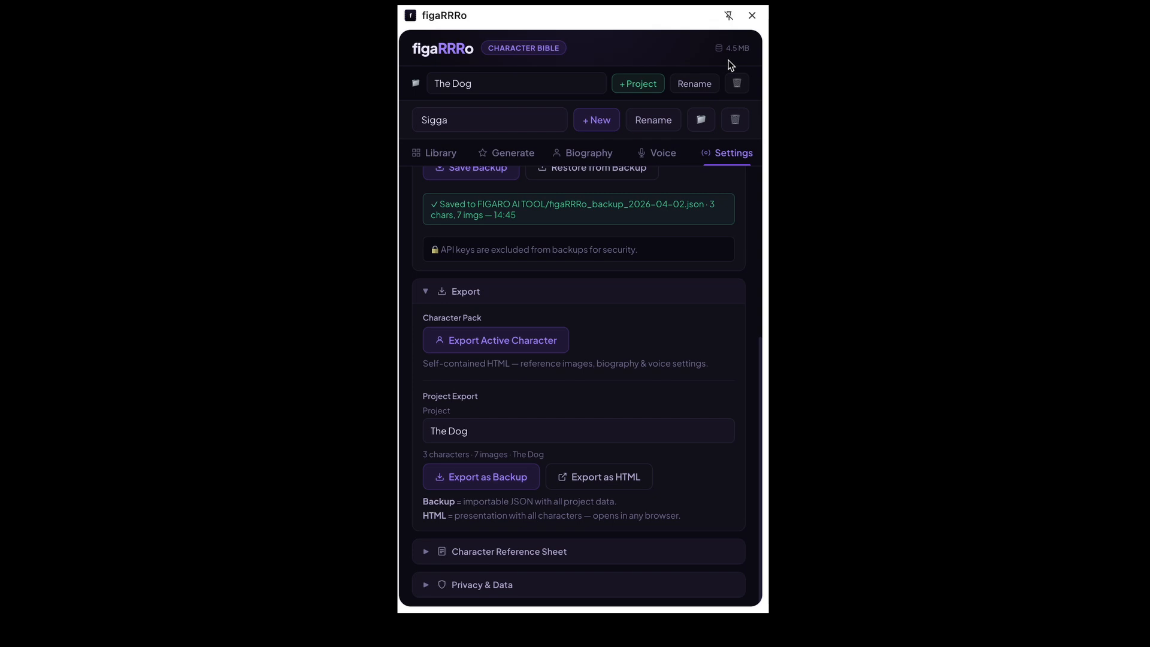
left_click(426, 294)
left_click(426, 295)
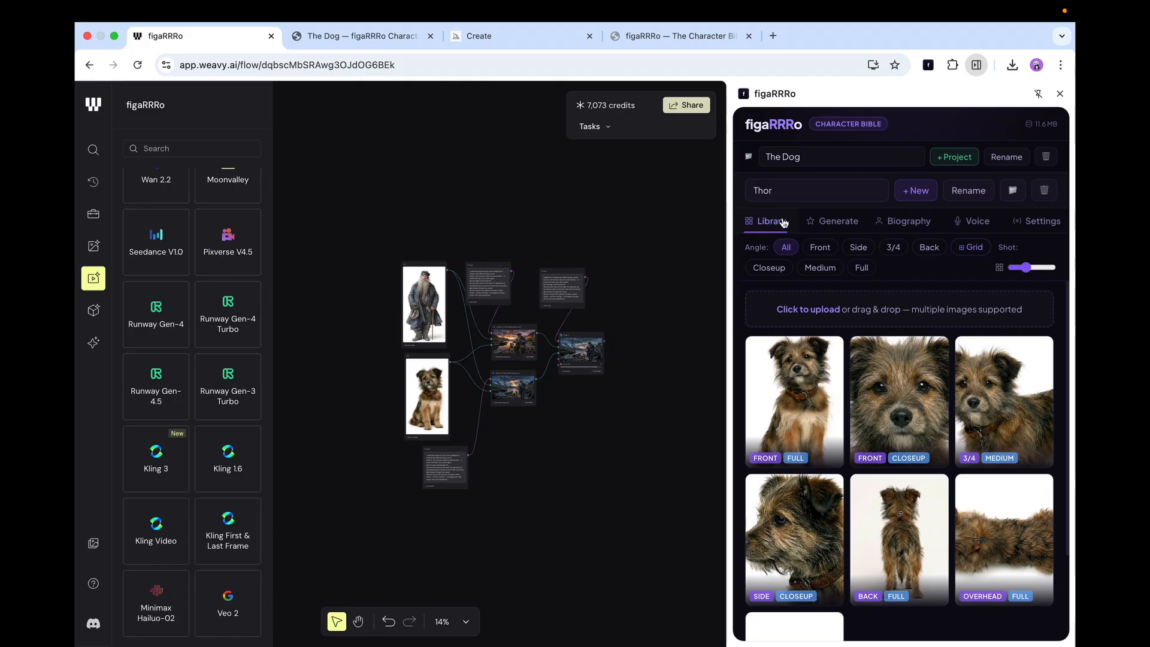
View Sigga's reference images in the library, followed by Gunnar's.
left_click(809, 191)
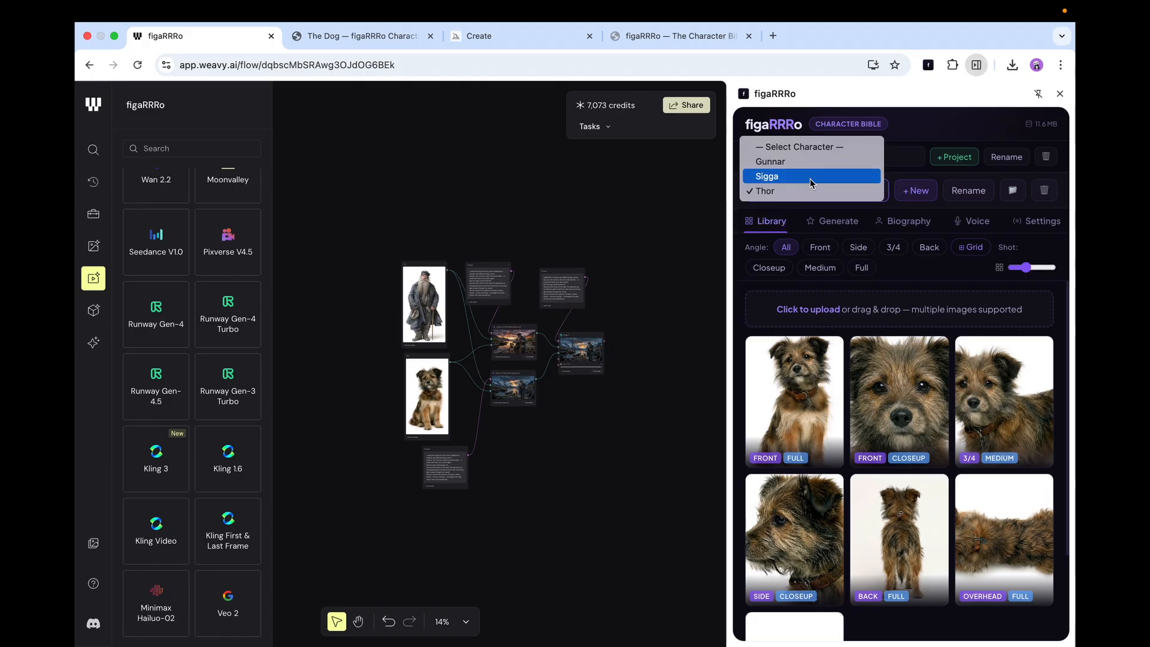
left_click(810, 178)
left_click(809, 191)
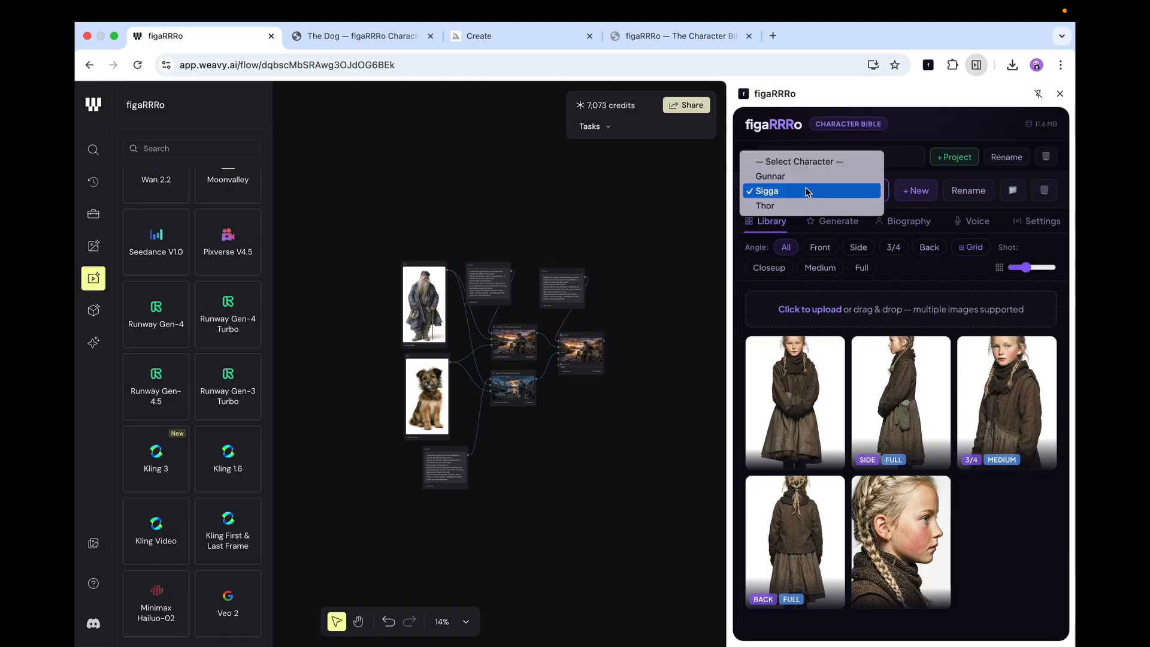
left_click(806, 177)
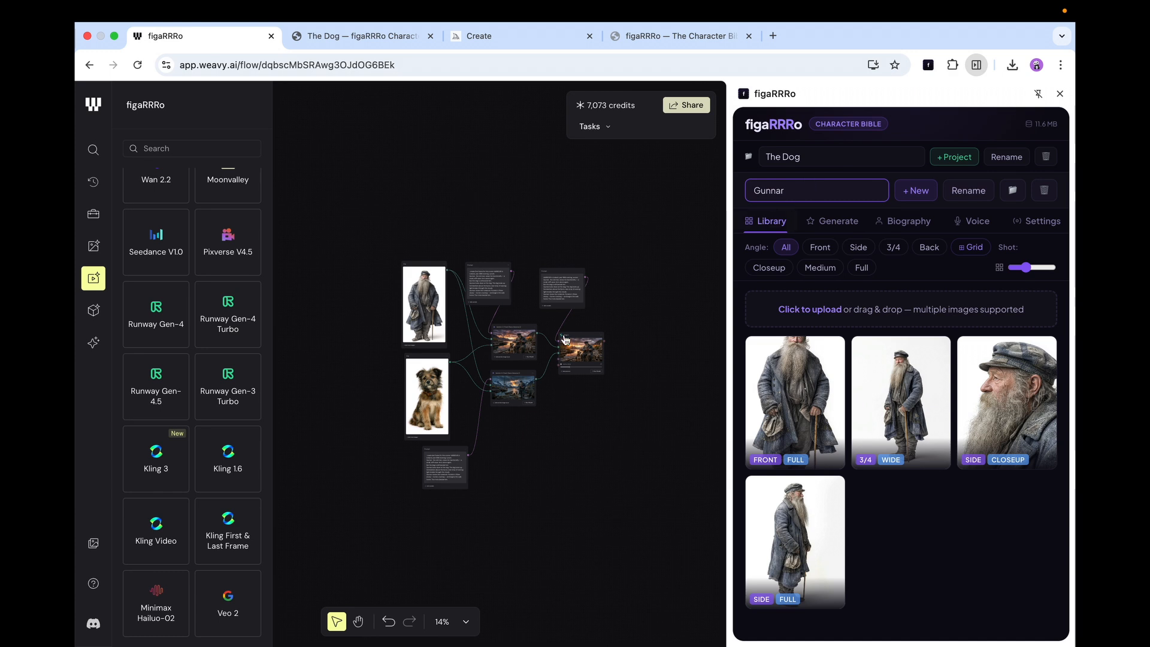
Examine the Weavy workflow linking the Gunnar and dog images and prompts through Nano Banana 2 to Kling 3.
scroll(448, 389, "up", 5)
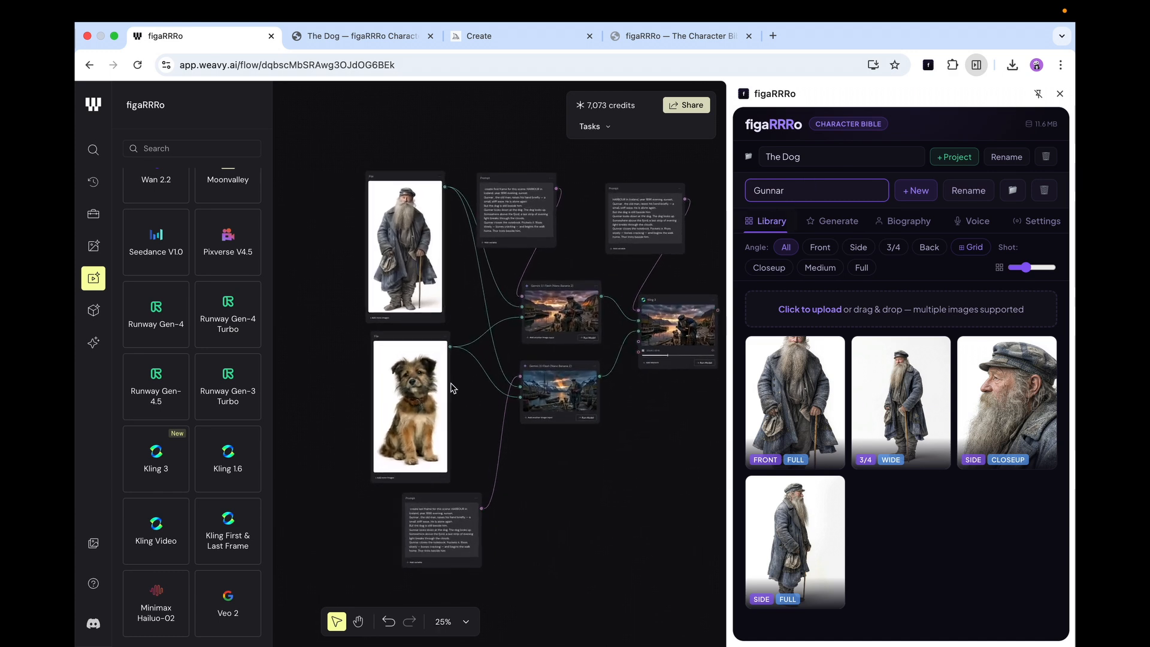
scroll(451, 386, "up", 4)
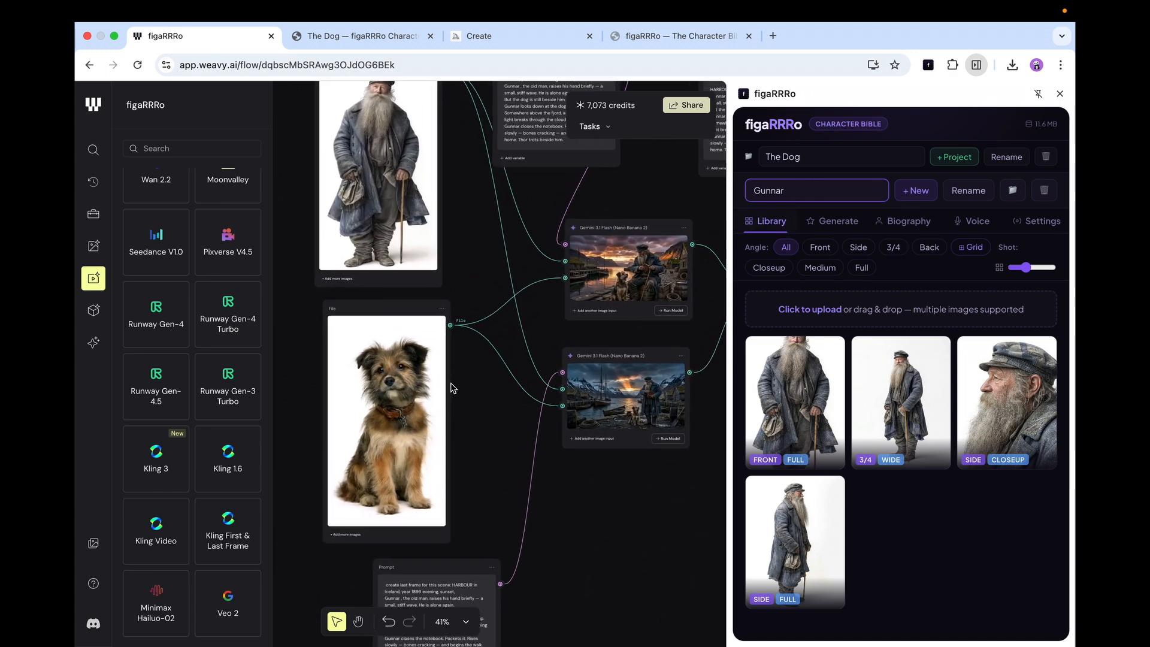
scroll(451, 388, "right", 8)
scroll(451, 388, "up", 1)
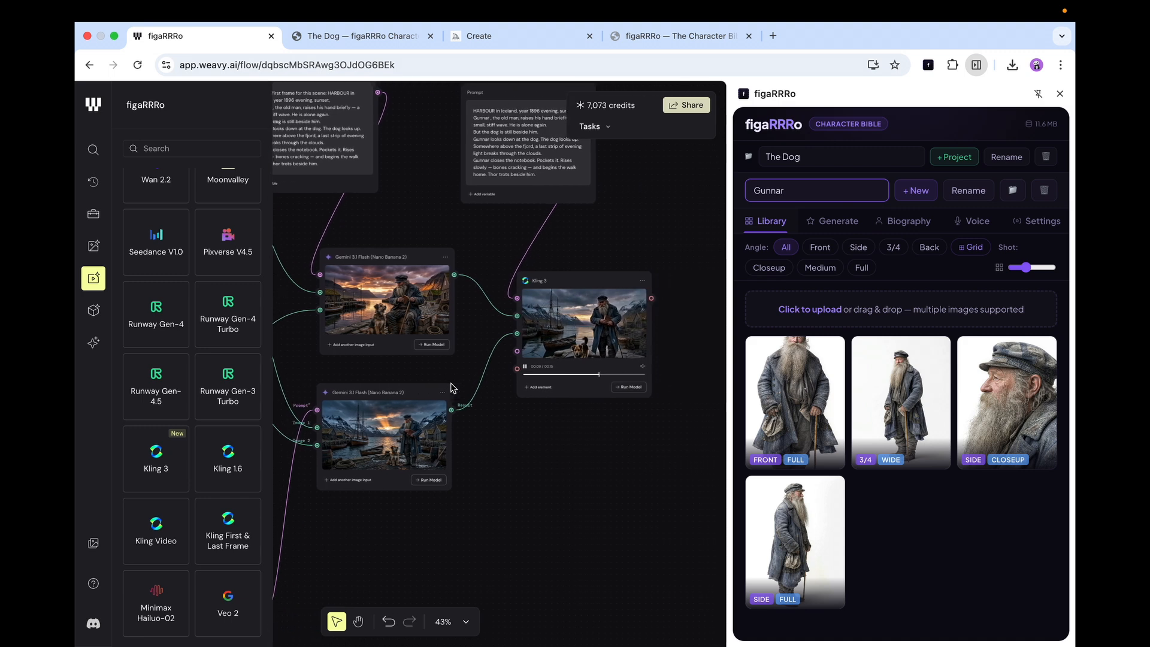